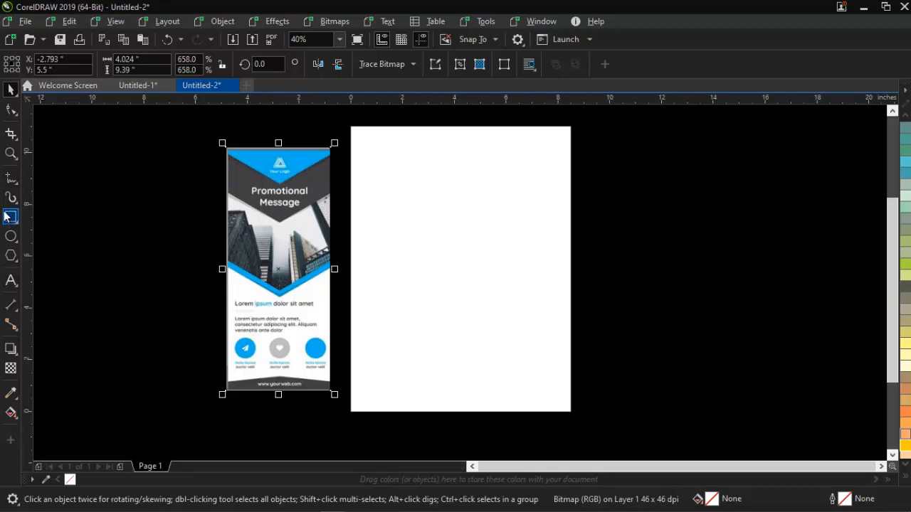
# - Draw a rectangle, set its size to 4 by 9.4 inches, and centre it on the page
pyautogui.click(11, 216)
pyautogui.moveTo(392, 149); pyautogui.dragTo(548, 384)
pyautogui.press('space')
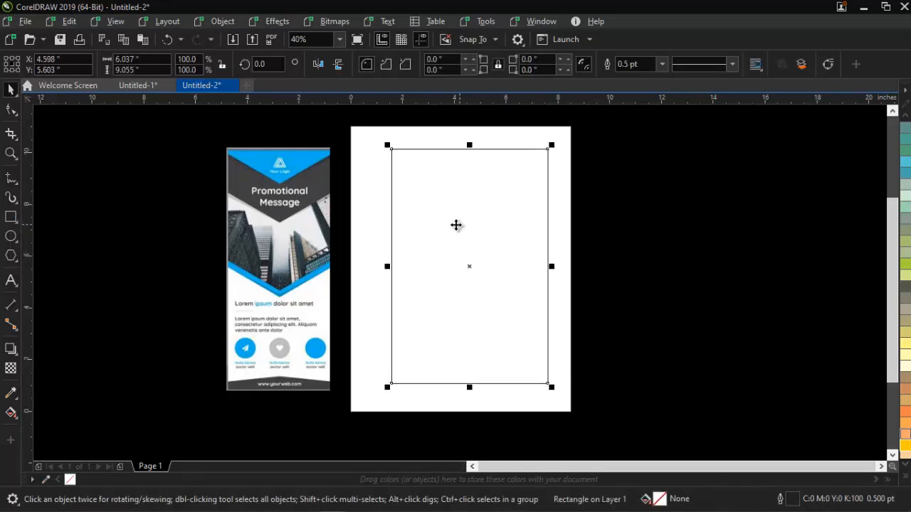
pyautogui.click(137, 57)
pyautogui.write('4')
pyautogui.press('Tab')
pyautogui.write('9')
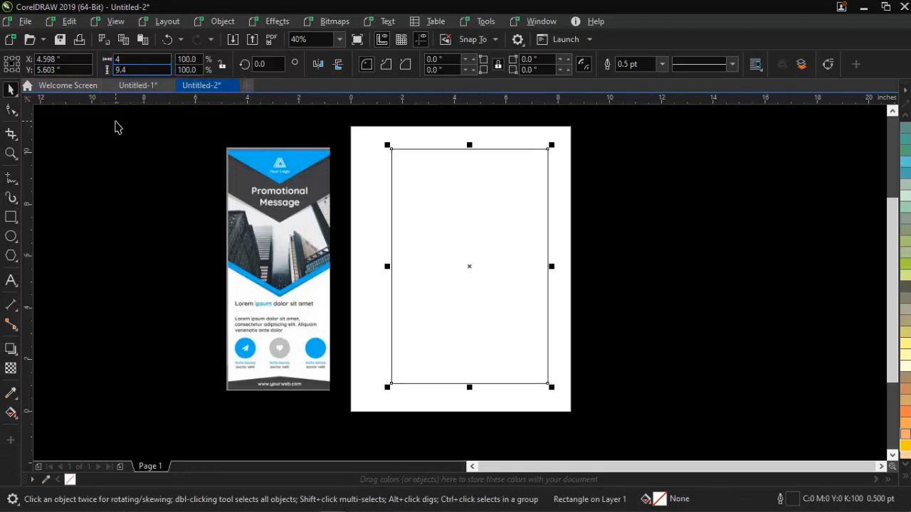
pyautogui.press('Return')
pyautogui.press('p')
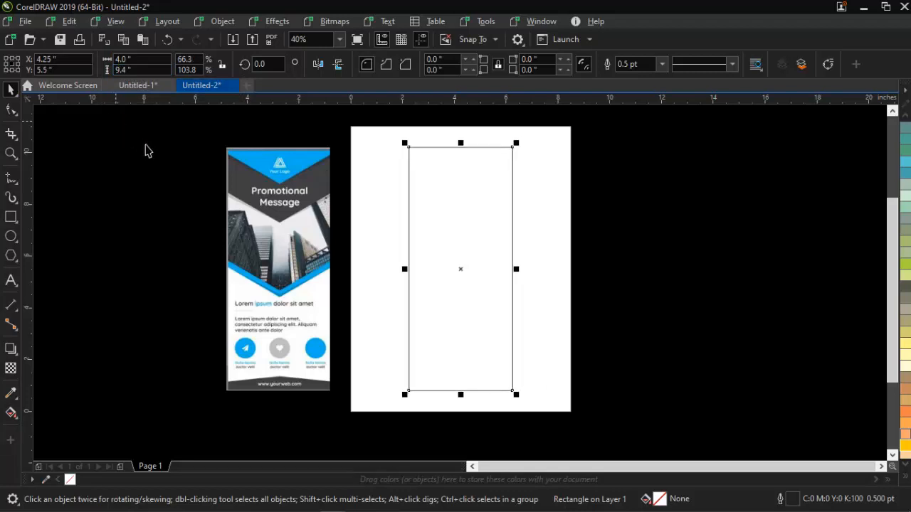
# - Trace a V-shaped line along the lower edge of the reference banner's blue top band, extending past both sides of the banner
pyautogui.click(184, 230)
pyautogui.press('z')
pyautogui.moveTo(185, 118); pyautogui.dragTo(603, 327)
pyautogui.press('space')
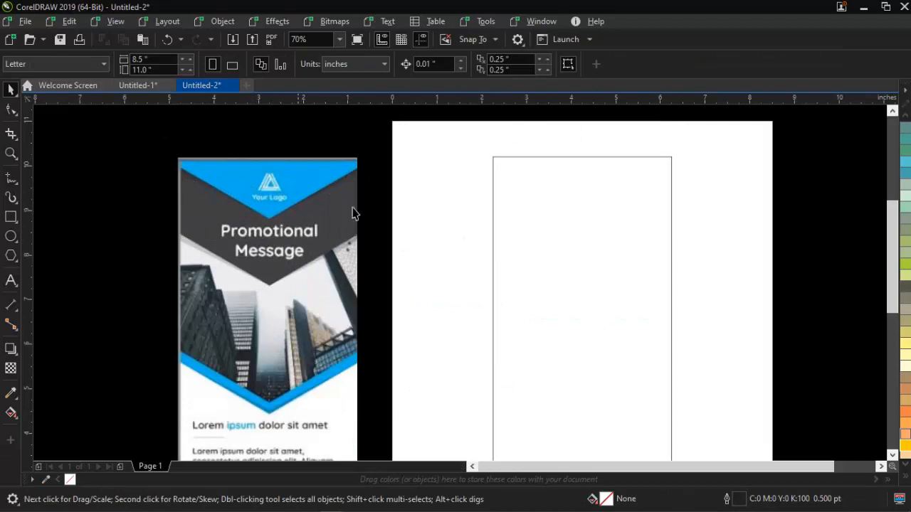
pyautogui.click(11, 177)
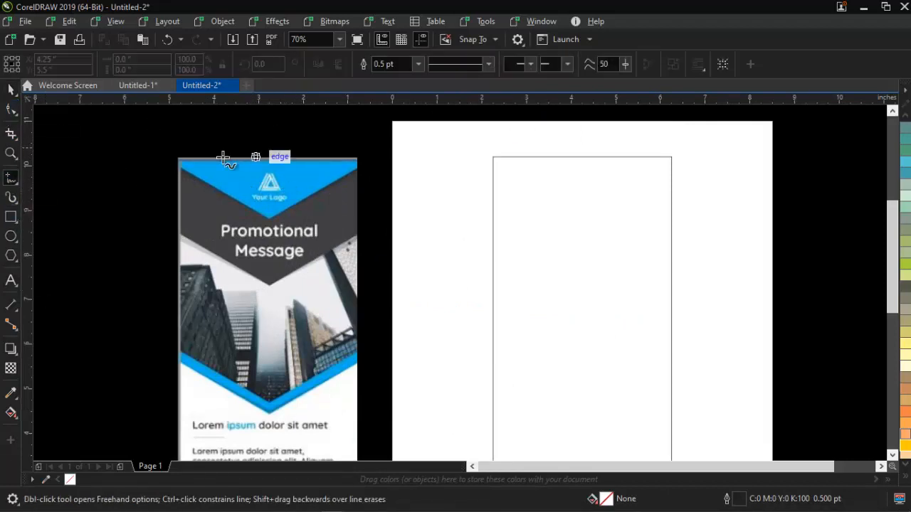
pyautogui.click(156, 155)
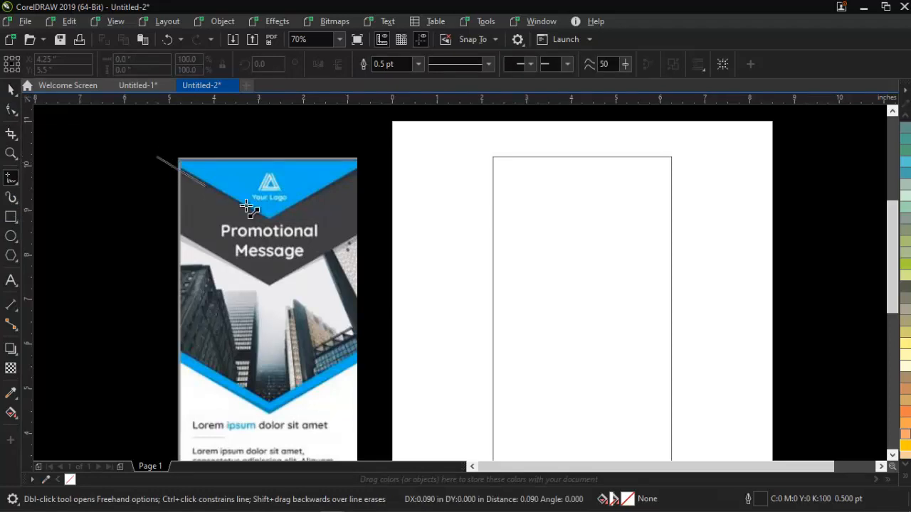
pyautogui.click(269, 220)
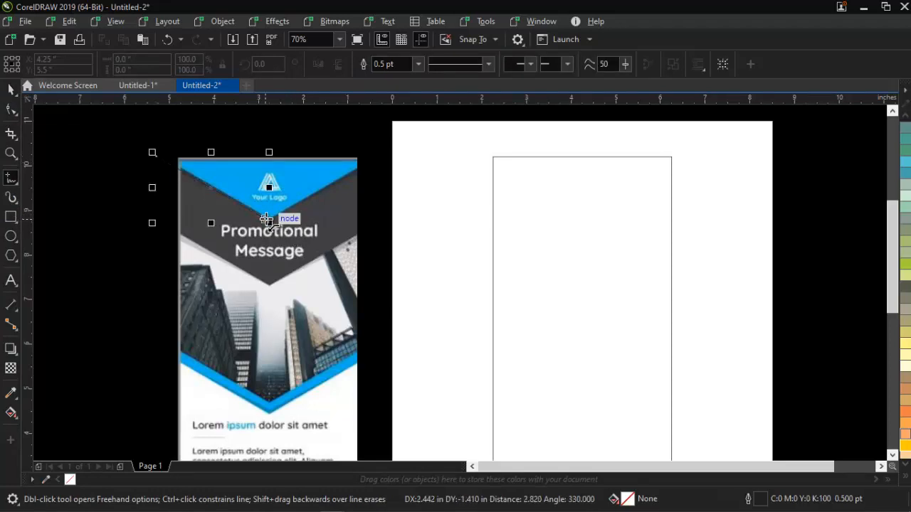
pyautogui.click(377, 155)
pyautogui.press('space')
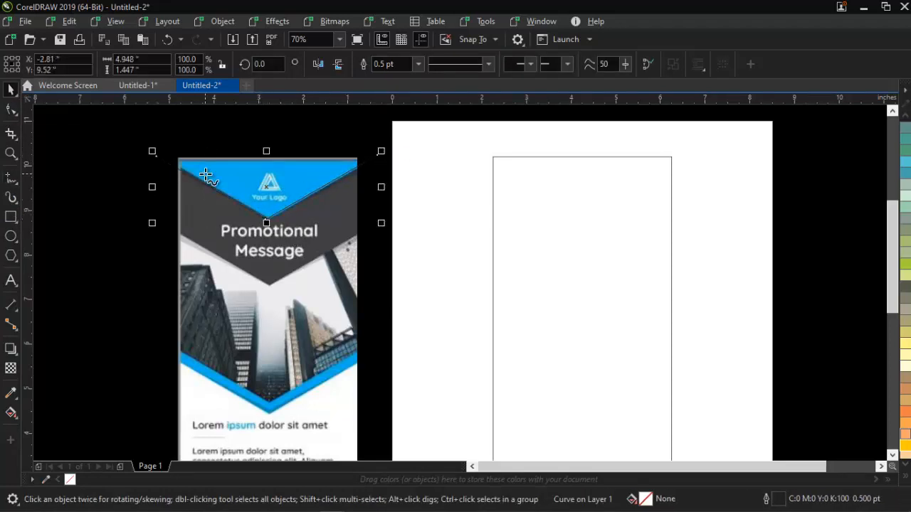
# - Close the V-shaped line into an outline with straight segments running above the banner
pyautogui.press('space')
pyautogui.moveTo(156, 155); pyautogui.dragTo(165, 148)
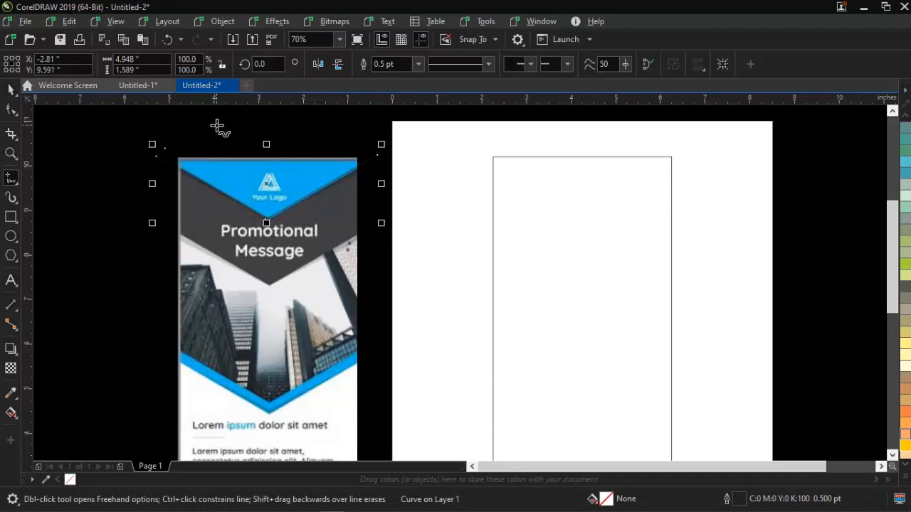
pyautogui.click(166, 148)
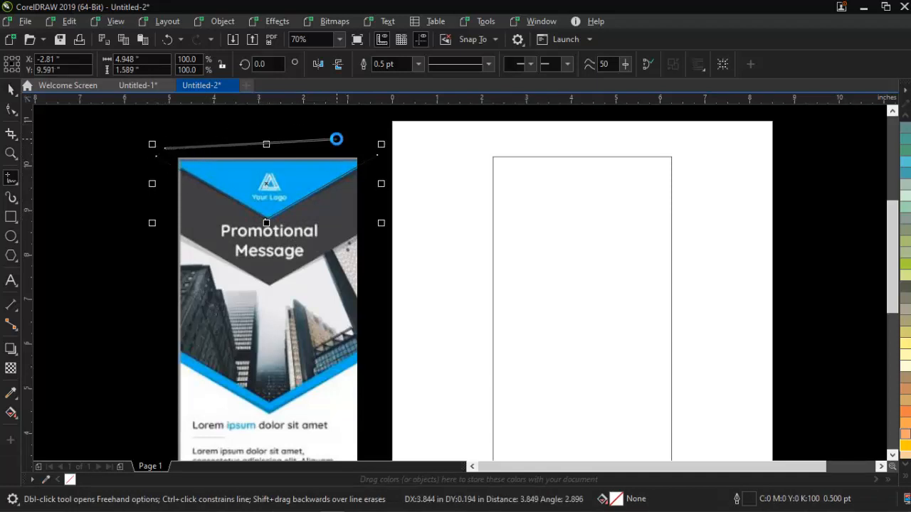
pyautogui.click(336, 139)
pyautogui.click(381, 157)
pyautogui.press('space')
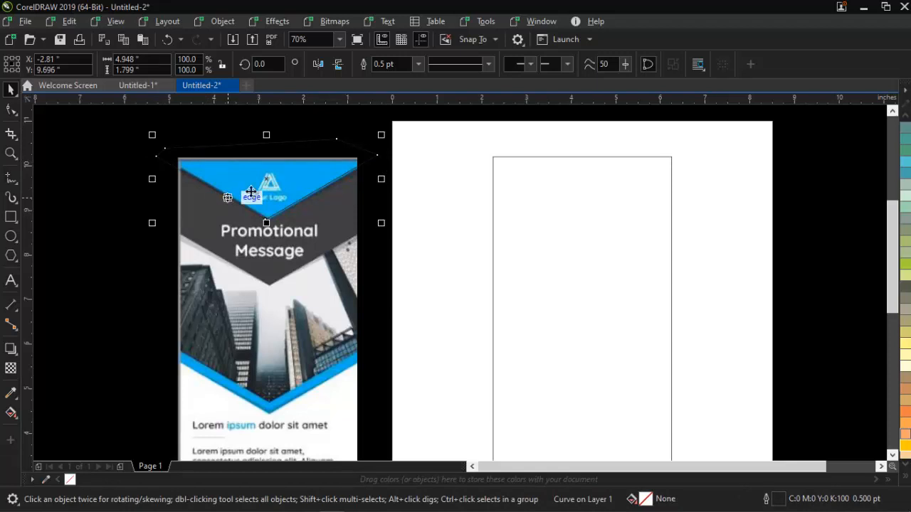
# - Duplicate the outline onto the dark band's lower edge, enlarged to 103.7%, and pull its two upper nodes up beyond the banner
pyautogui.moveTo(274, 183); pyautogui.dragTo(282, 244)
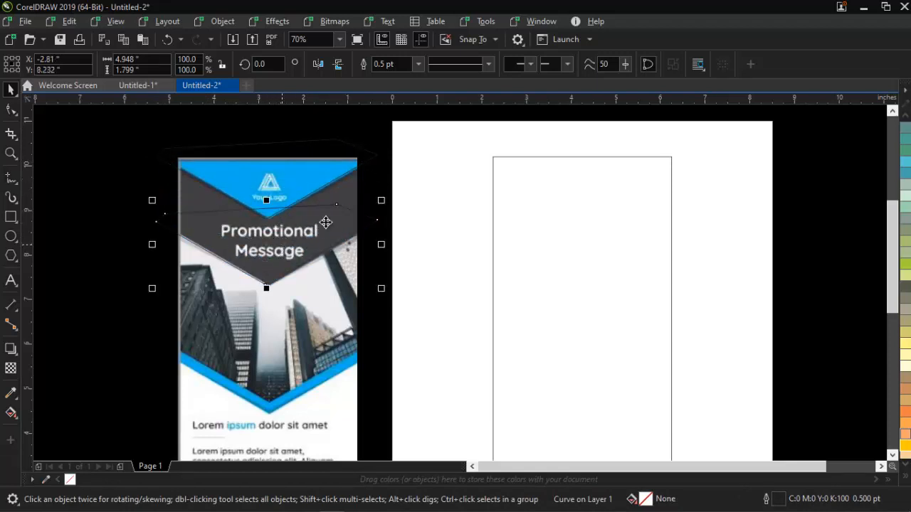
pyautogui.moveTo(381, 200); pyautogui.dragTo(390, 203)
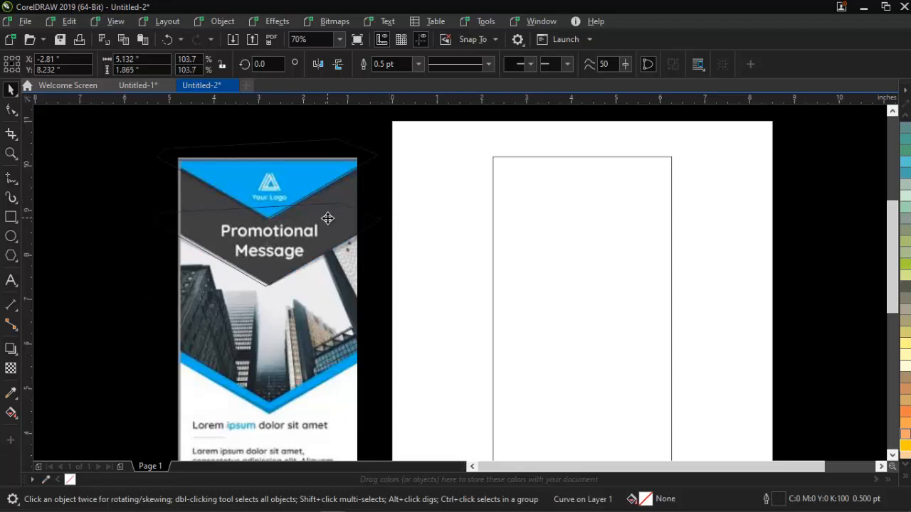
pyautogui.press('F10')
pyautogui.moveTo(163, 217); pyautogui.dragTo(161, 105)
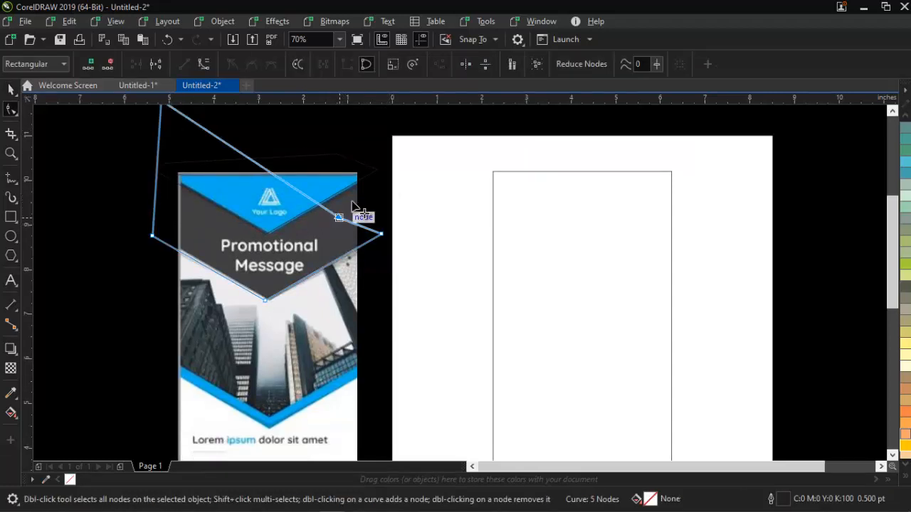
pyautogui.moveTo(340, 217); pyautogui.dragTo(415, 142)
pyautogui.press('space')
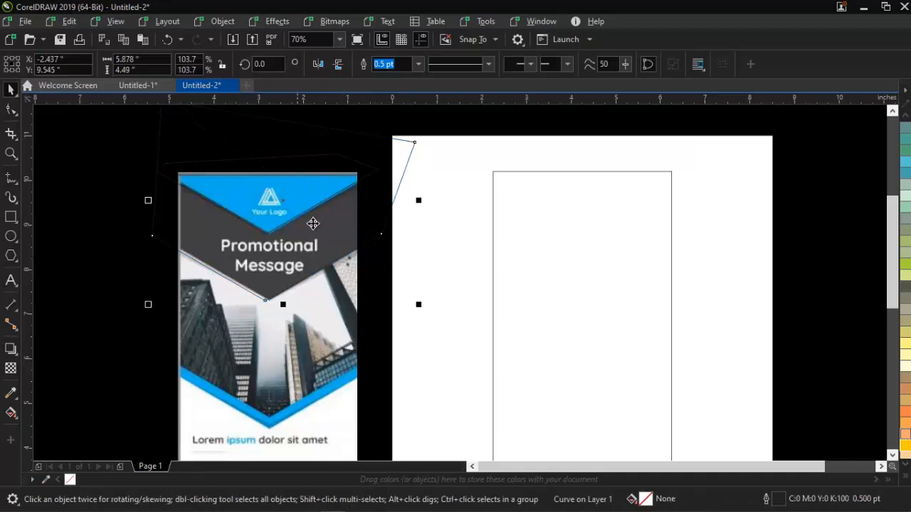
# - Move both V-shaped outlines from the reference banner onto the upper part of the page rectangle
pyautogui.keyDown('shift'); pyautogui.click(336, 164); pyautogui.keyUp('shift')
pyautogui.moveTo(283, 200); pyautogui.dragTo(597, 207)
pyautogui.click(818, 214)
# - Intersect the larger V-shaped outline with the page rectangle and delete the original larger outline
pyautogui.click(714, 186)
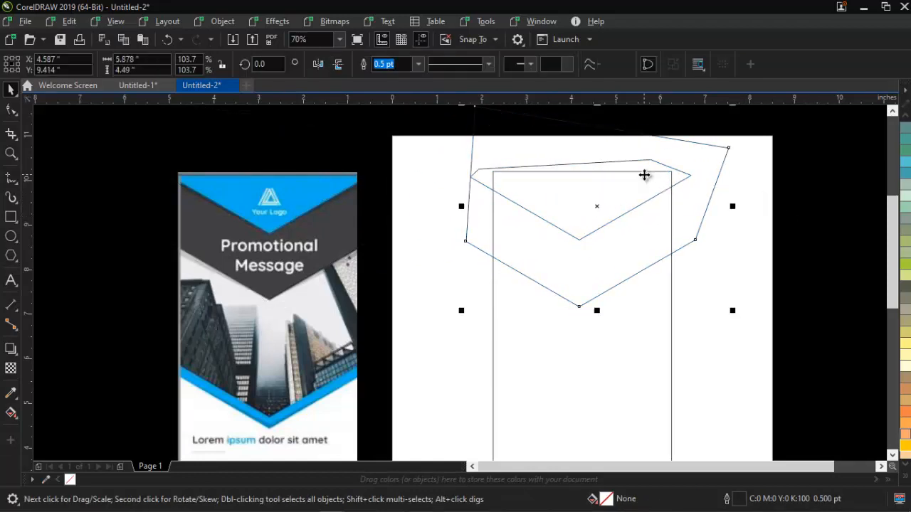
pyautogui.click(716, 173)
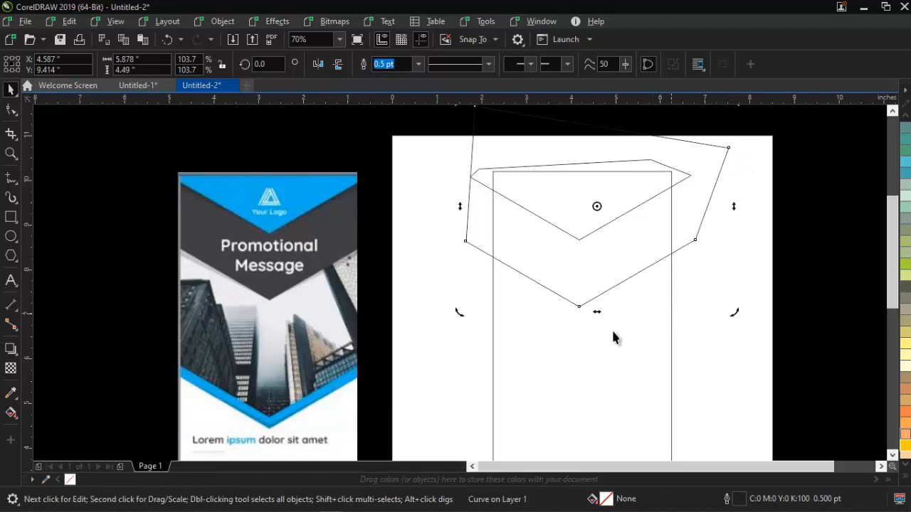
pyautogui.keyDown('shift'); pyautogui.click(575, 373); pyautogui.keyUp('shift')
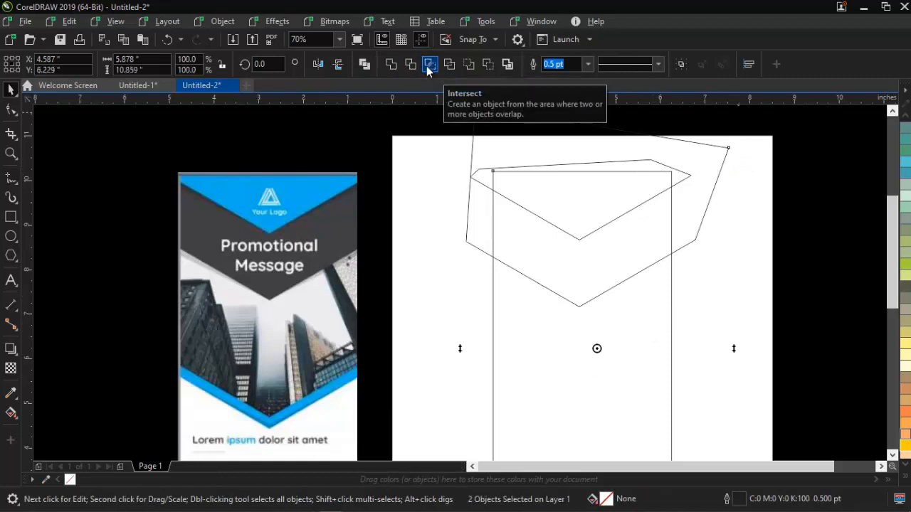
pyautogui.click(427, 65)
pyautogui.click(716, 149)
pyautogui.click(713, 150)
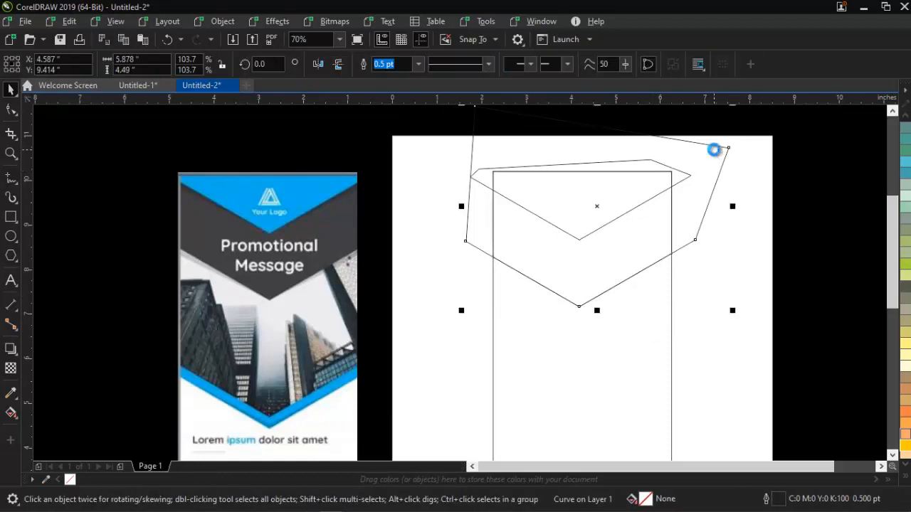
pyautogui.press('Delete')
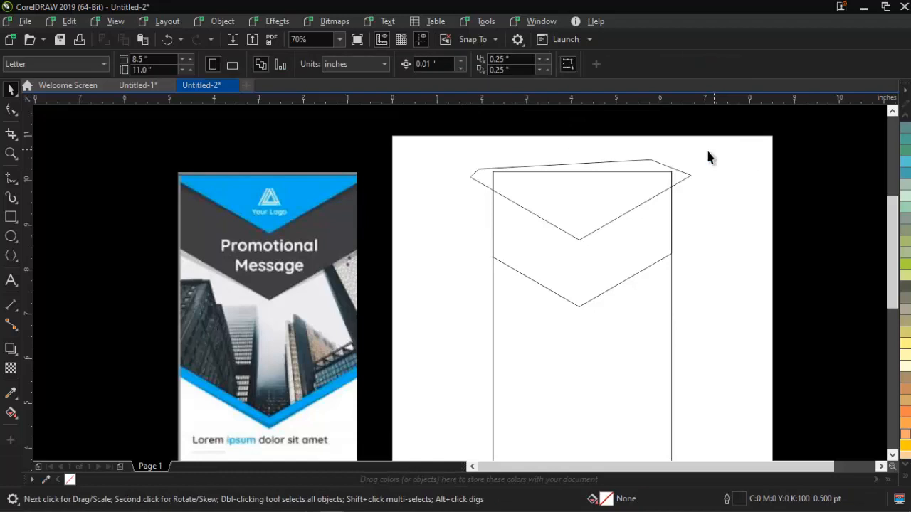
# - Intersect the smaller V-shaped outline with the page rectangle and delete the original smaller outline
pyautogui.click(682, 181)
pyautogui.keyDown('shift'); pyautogui.click(588, 368); pyautogui.keyUp('shift')
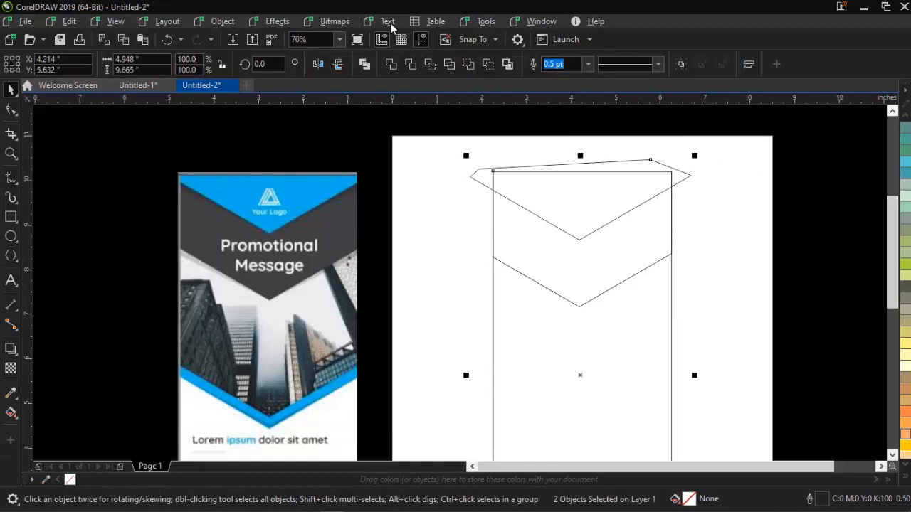
pyautogui.click(429, 65)
pyautogui.click(636, 169)
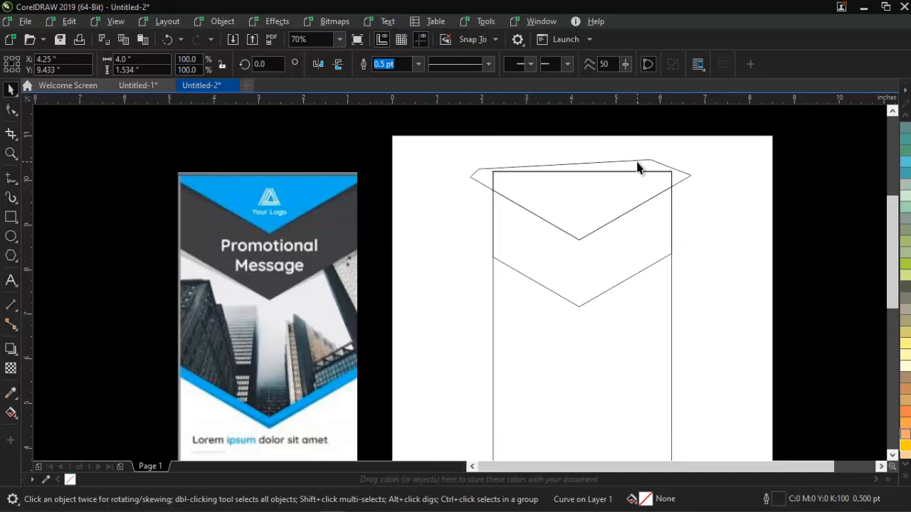
pyautogui.click(636, 169)
pyautogui.press('Delete')
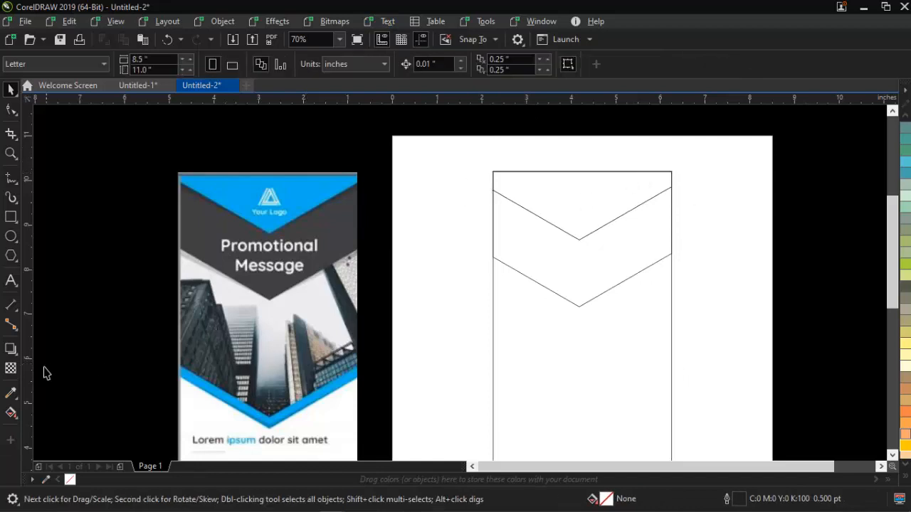
# - Fill the larger V-shaped piece with blue #00ADF1 sampled from the reference banner and place it behind the smaller piece
pyautogui.click(11, 393)
pyautogui.click(298, 198)
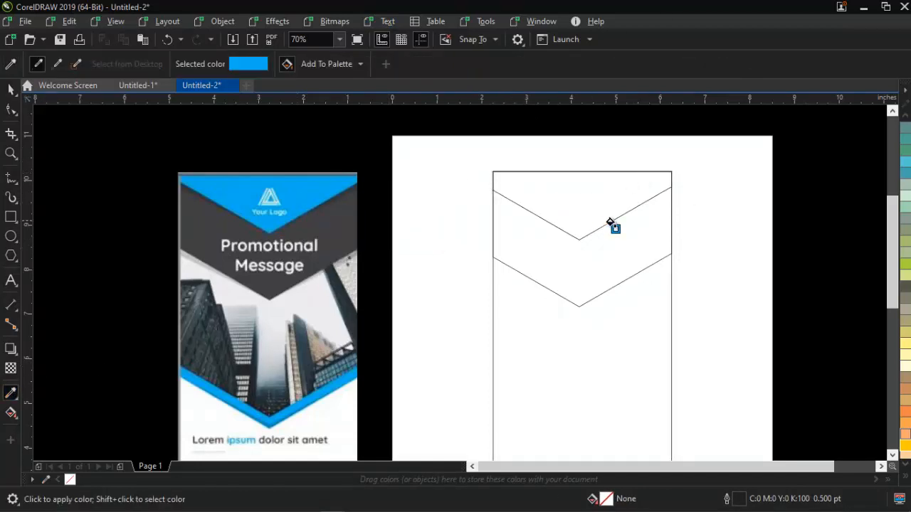
pyautogui.click(541, 205)
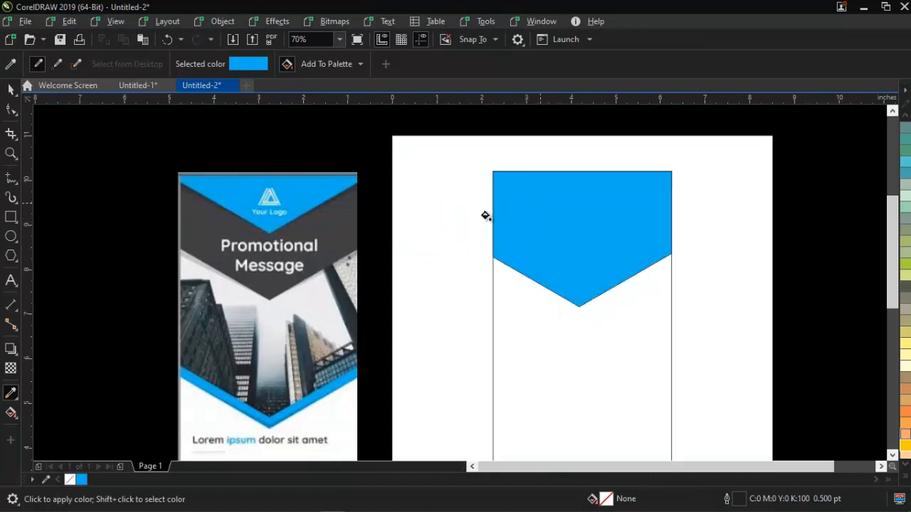
pyautogui.press('space')
pyautogui.click(541, 236)
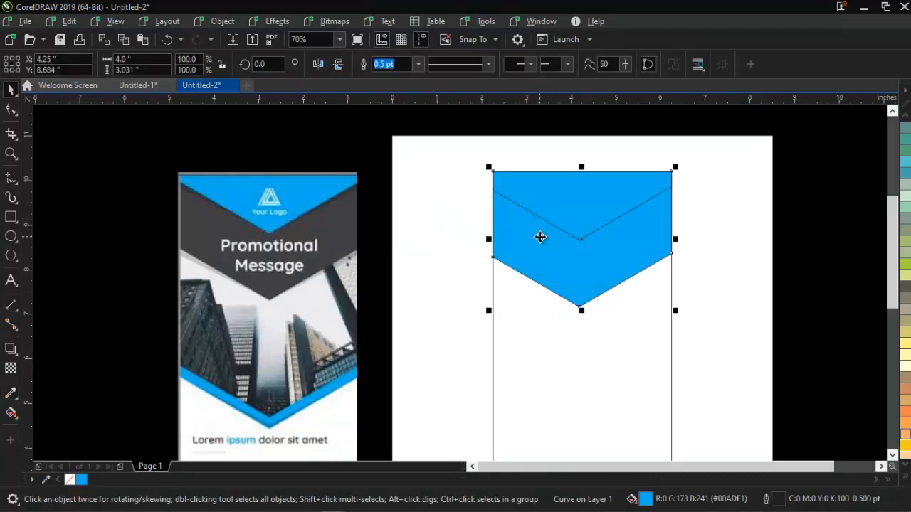
# - Fill the smaller upper V-shaped piece with the blue sampled from the reference banner's top band
pyautogui.press('space')
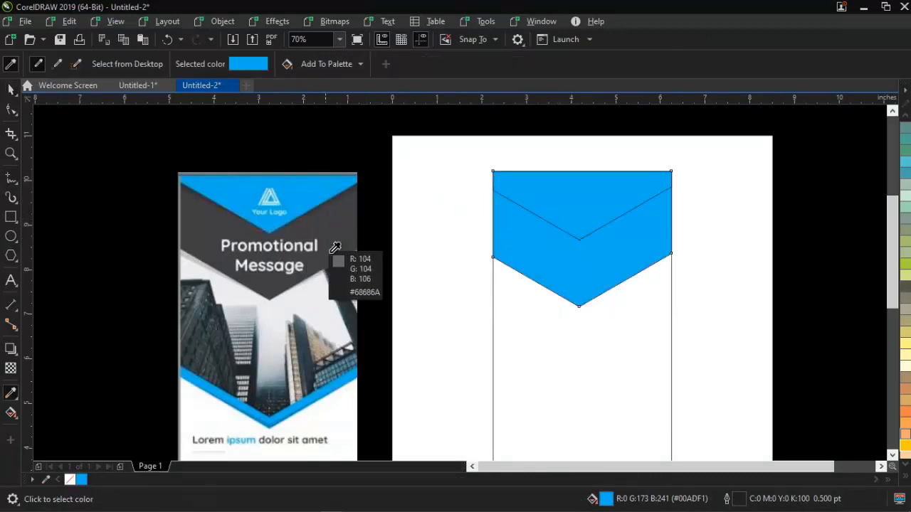
pyautogui.click(311, 186)
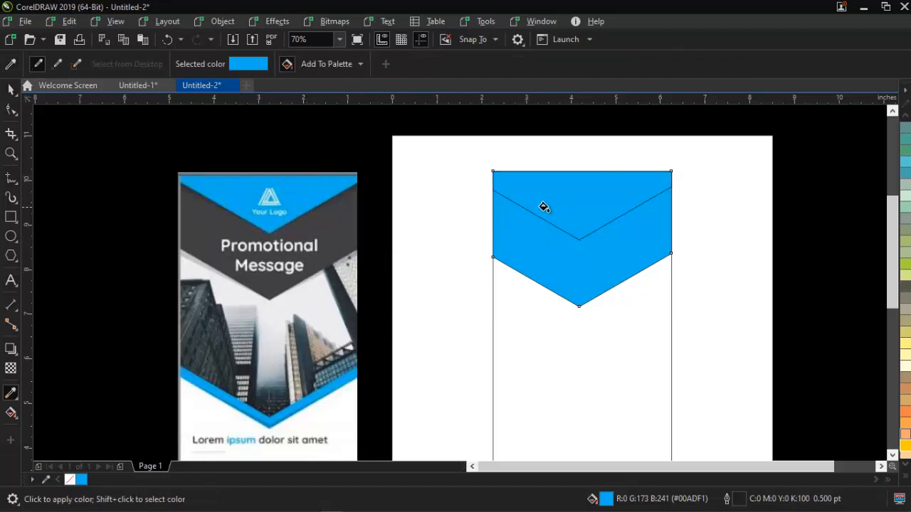
pyautogui.press('space')
# - Fill the larger V-shaped piece with dark grey #404042 sampled from the banner, and remove the outlines of both pieces
pyautogui.press('space')
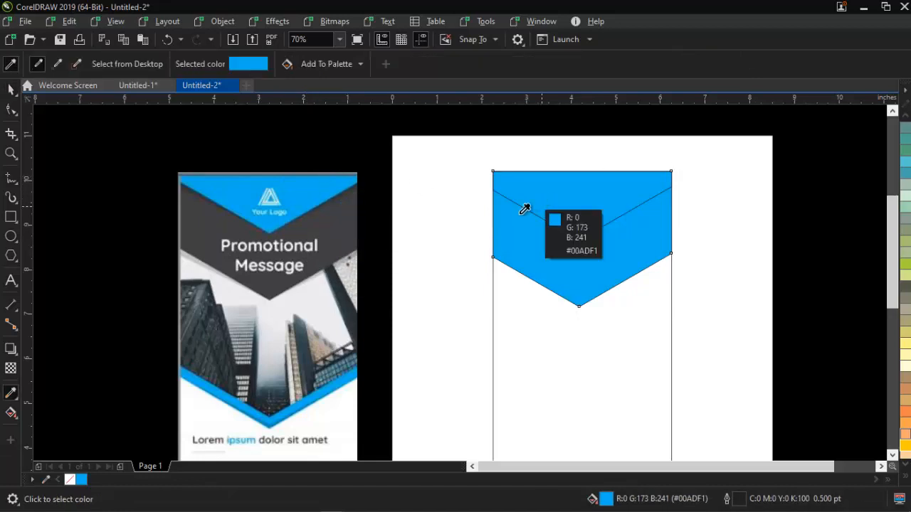
pyautogui.click(304, 215)
pyautogui.click(584, 266)
pyautogui.press('space')
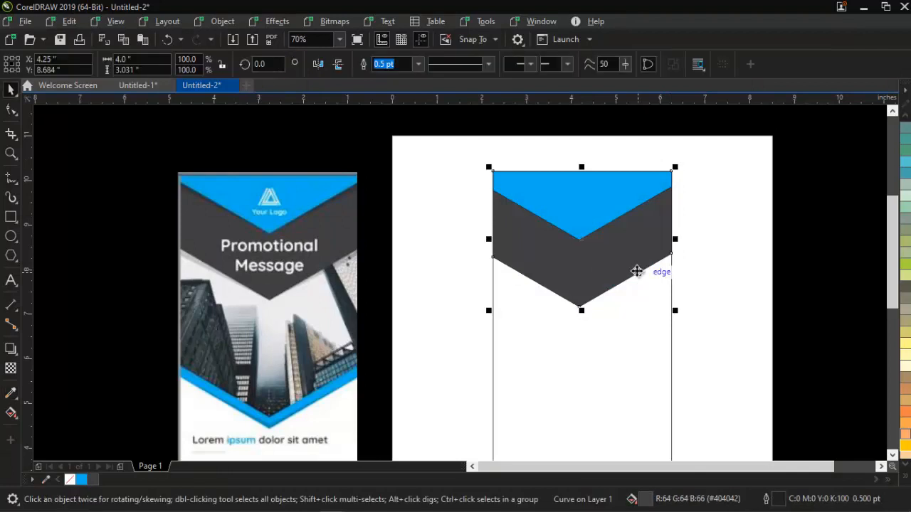
pyautogui.moveTo(753, 143); pyautogui.dragTo(438, 355)
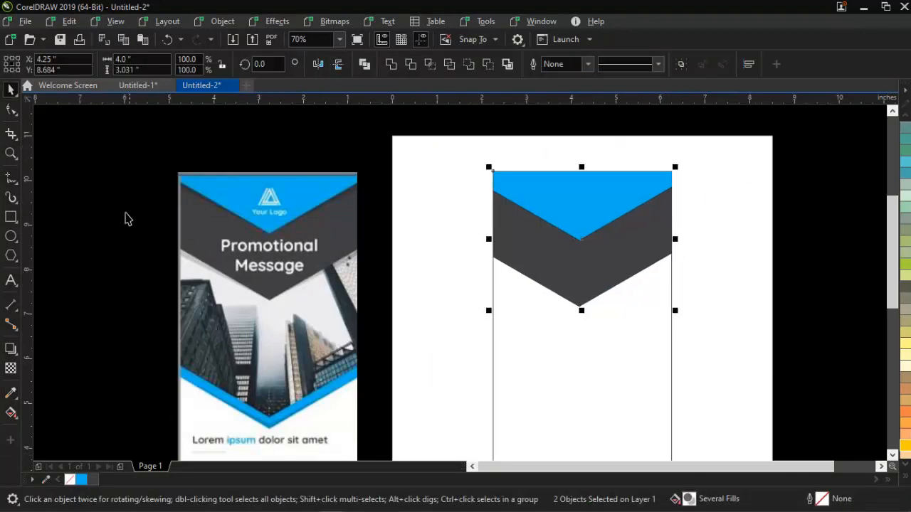
pyautogui.click(488, 232)
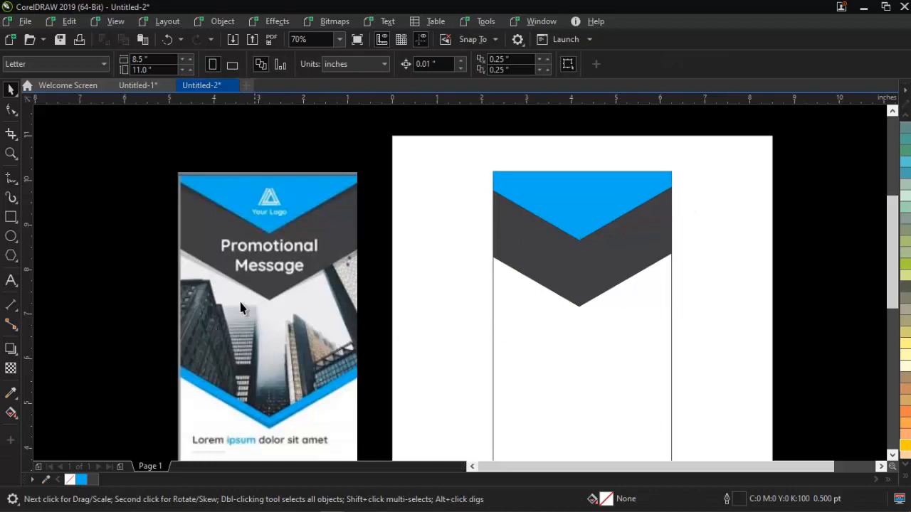
# - Place a lower copy of the dark grey piece behind the other shapes, with its top edge extended upward to about 4.77 inches high
pyautogui.scroll(-5, 320, 334)
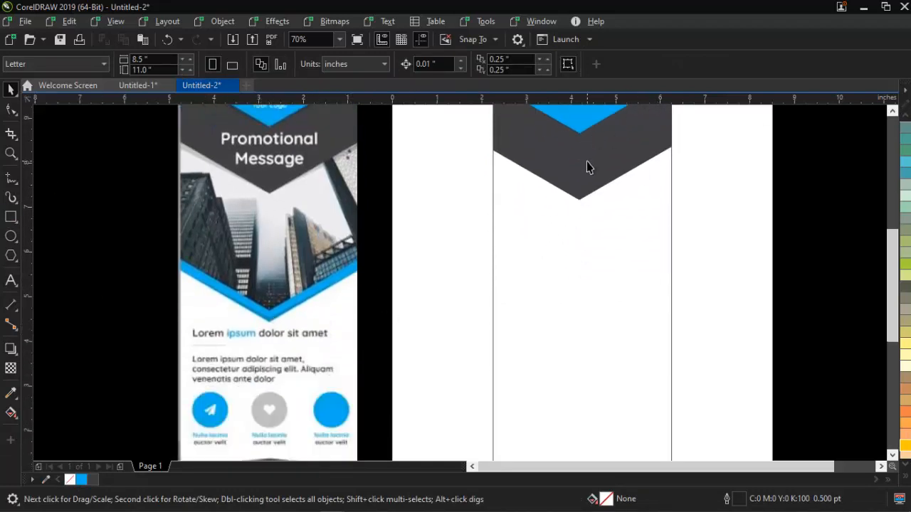
pyautogui.moveTo(586, 166); pyautogui.dragTo(587, 256)
pyautogui.press('F10')
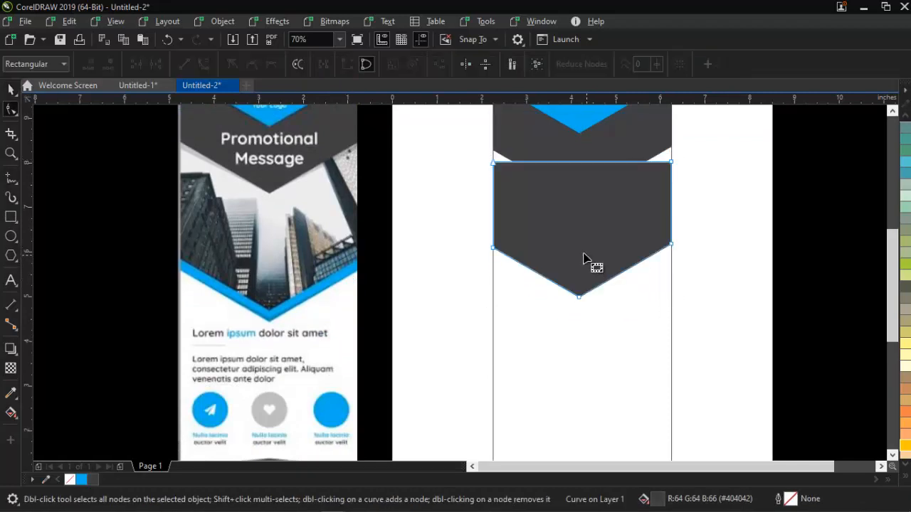
pyautogui.scroll(2, 783, 156)
pyautogui.moveTo(676, 206); pyautogui.dragTo(678, 123)
pyautogui.press('space')
pyautogui.hotkey('shift', 'pagedown')
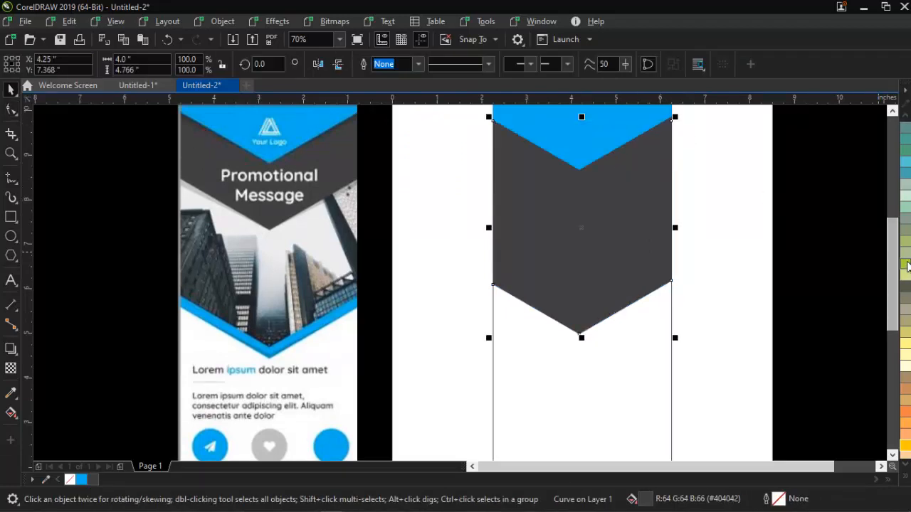
# - Fill the lowest V-shaped piece with green (C40 M0 Y100 K0)
pyautogui.click(905, 264)
pyautogui.click(678, 262)
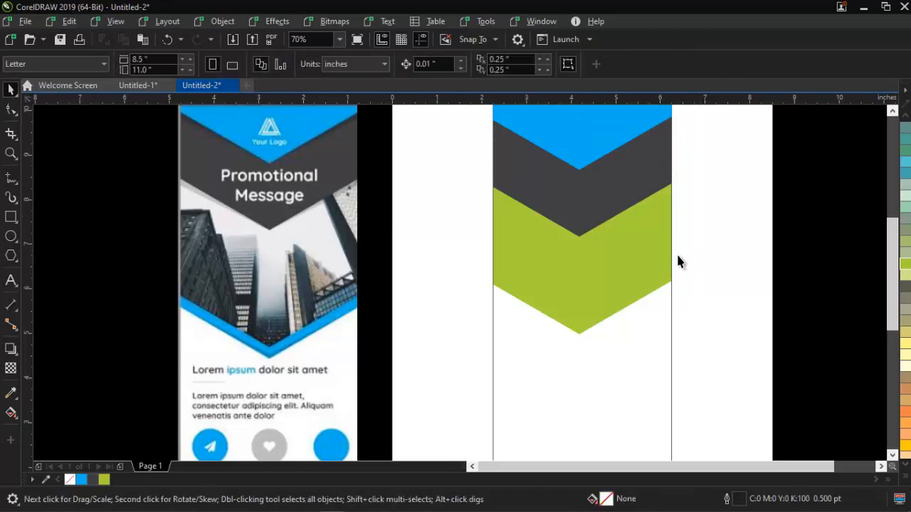
pyautogui.click(635, 271)
pyautogui.click(603, 289)
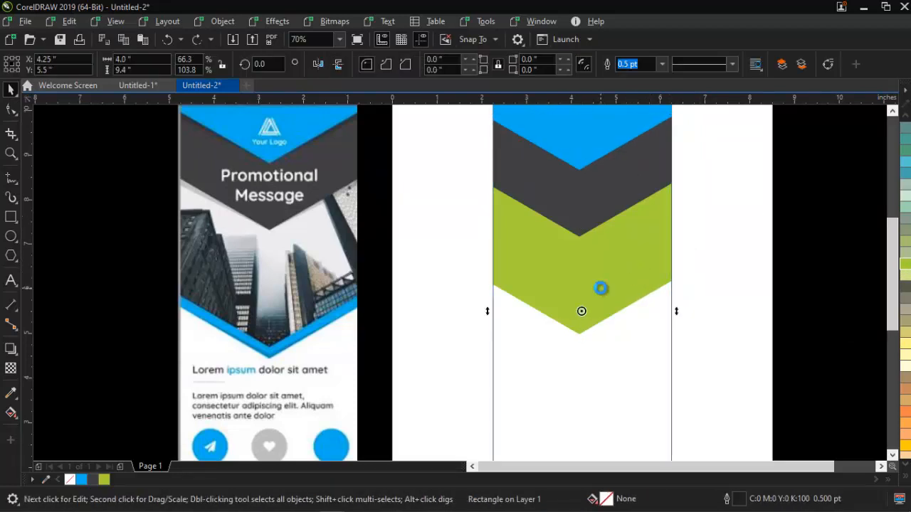
# - Place a copy of the green piece slightly lower, fill it with blue #00ADF1 and send it behind all other shapes
pyautogui.click(599, 287)
pyautogui.moveTo(598, 292)
pyautogui.mouseDown()
pyautogui.moveTo(601, 311)
pyautogui.moveTo(597, 304)
pyautogui.mouseUp()
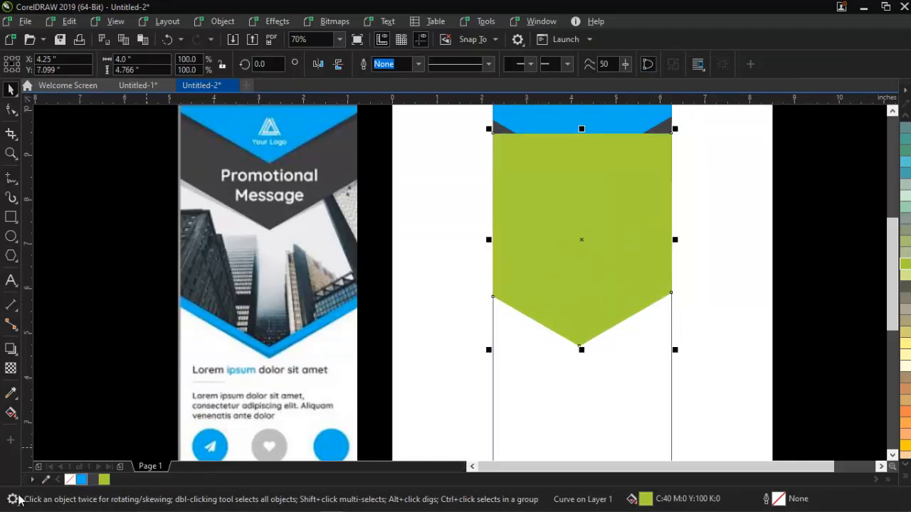
pyautogui.click(81, 481)
pyautogui.hotkey('shift', 'pagedown')
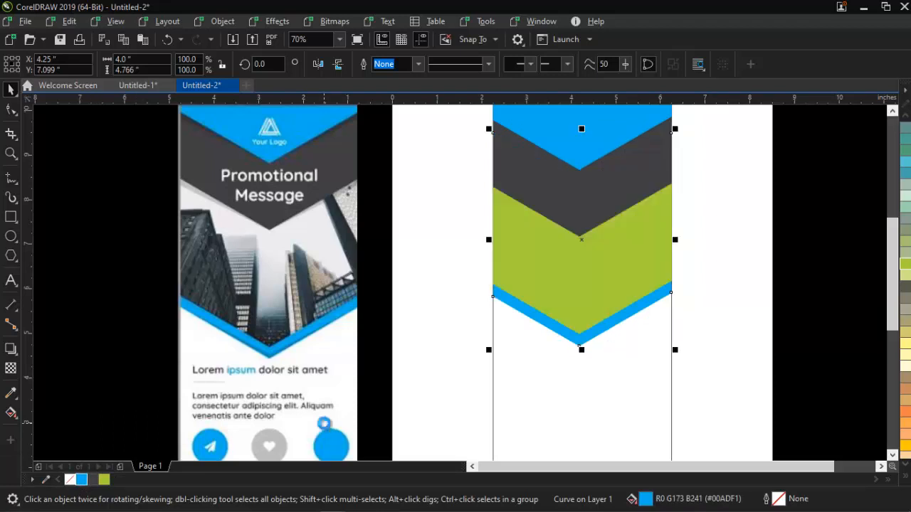
pyautogui.click(747, 261)
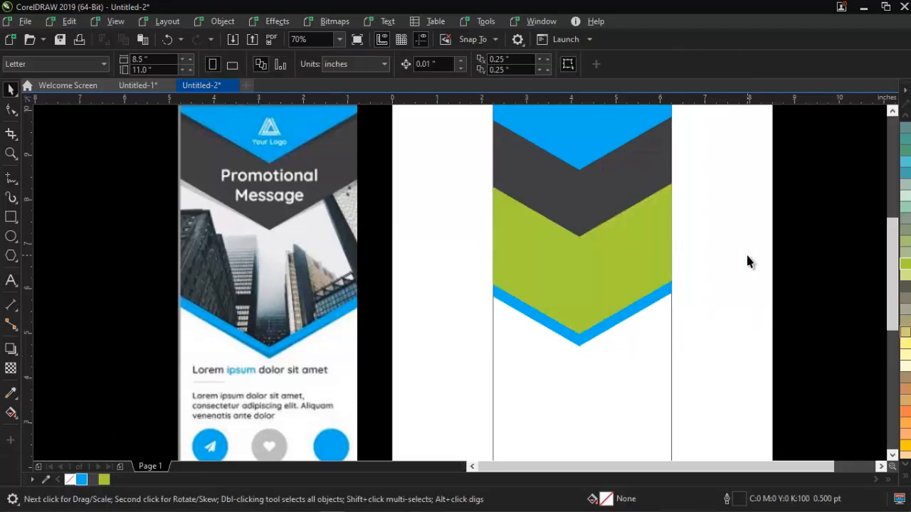
# - Add the artistic text "Promotional Message" on two lines over the dark grey band
pyautogui.press('z')
pyautogui.rightClick(539, 235)
pyautogui.moveTo(180, 164); pyautogui.dragTo(599, 280)
pyautogui.press('space')
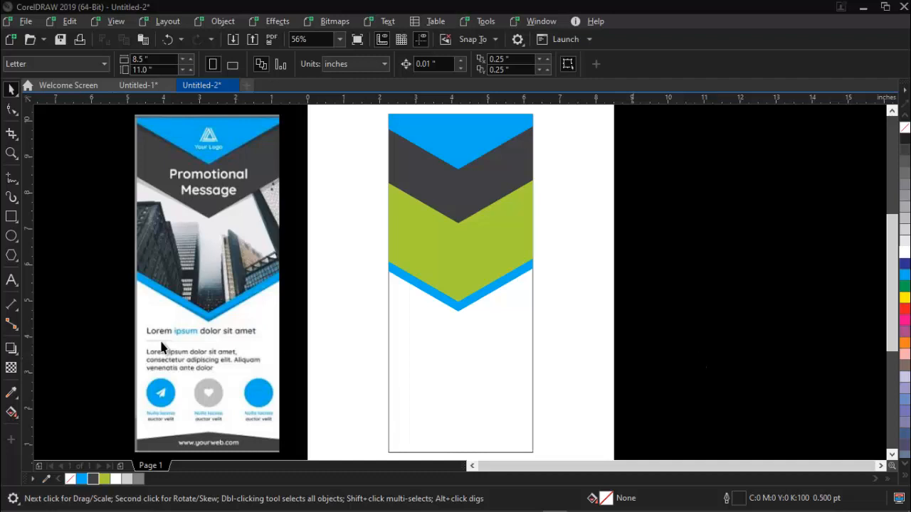
pyautogui.click(12, 279)
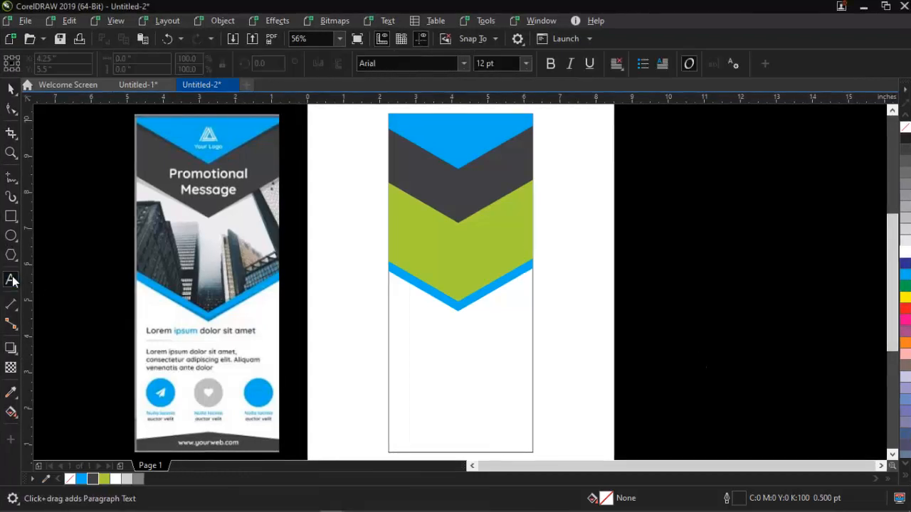
pyautogui.click(416, 164)
pyautogui.write('Promotional Message')
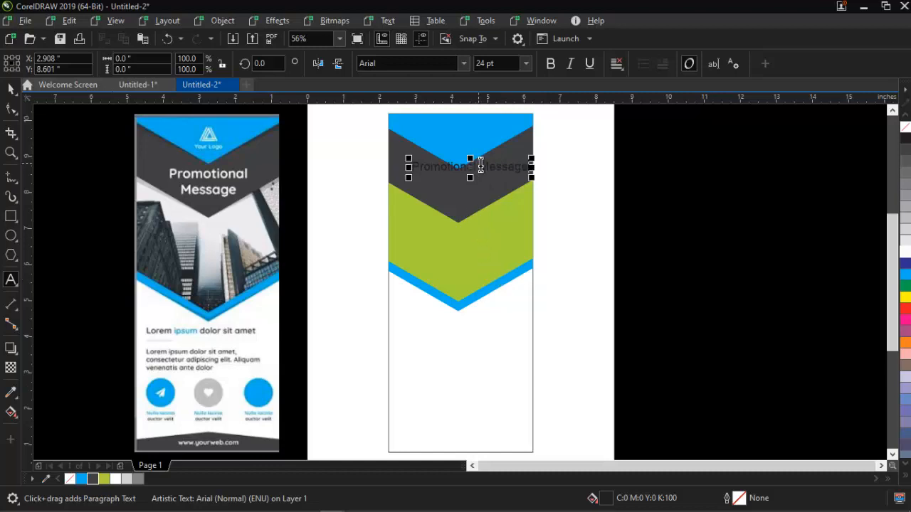
pyautogui.click(480, 163)
pyautogui.press('Return')
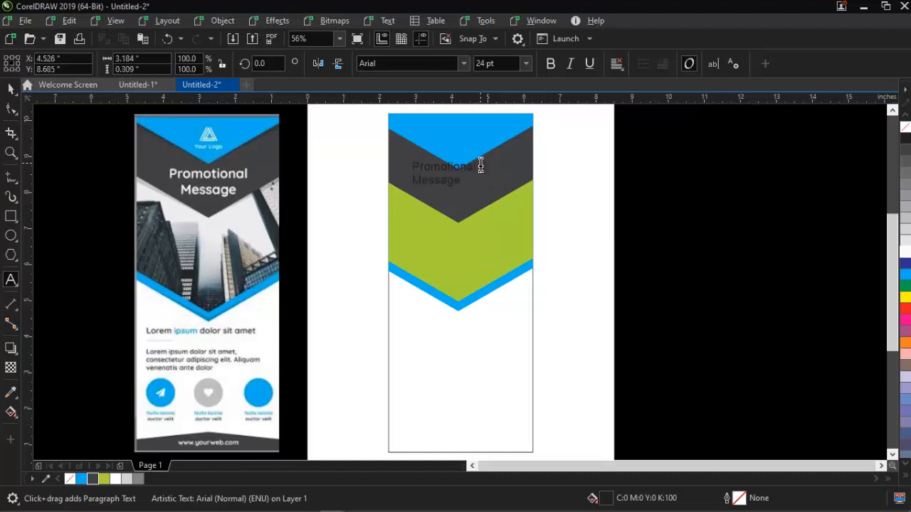
# - Centre-align the heading's lines, move it slightly down in the dark grey band and set its font to Nexa Bold
pyautogui.hotkey('ctrl', 'e')
pyautogui.hotkey('ctrl', 'space')
pyautogui.moveTo(469, 168); pyautogui.dragTo(477, 180)
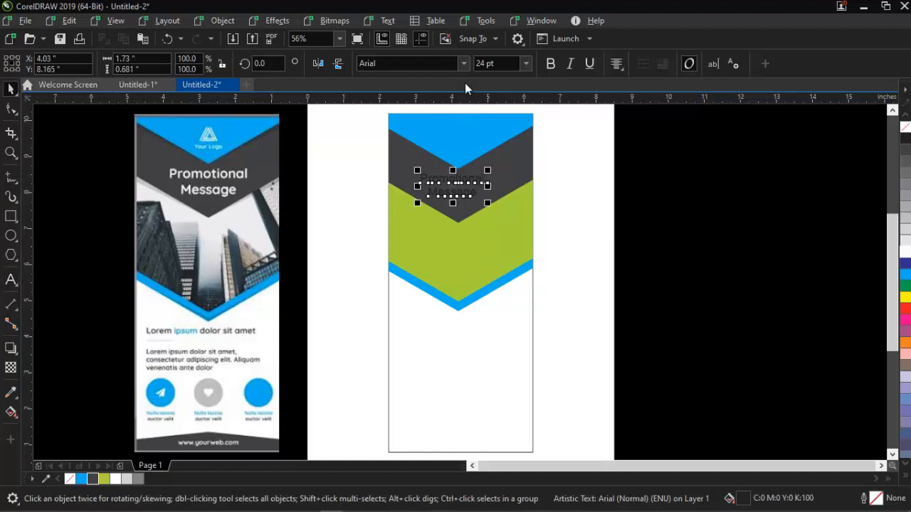
pyautogui.click(463, 66)
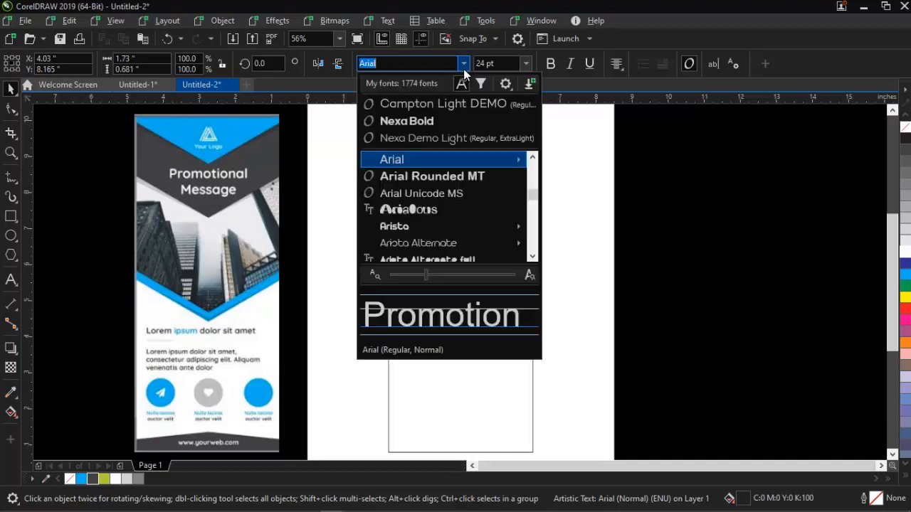
pyautogui.click(431, 123)
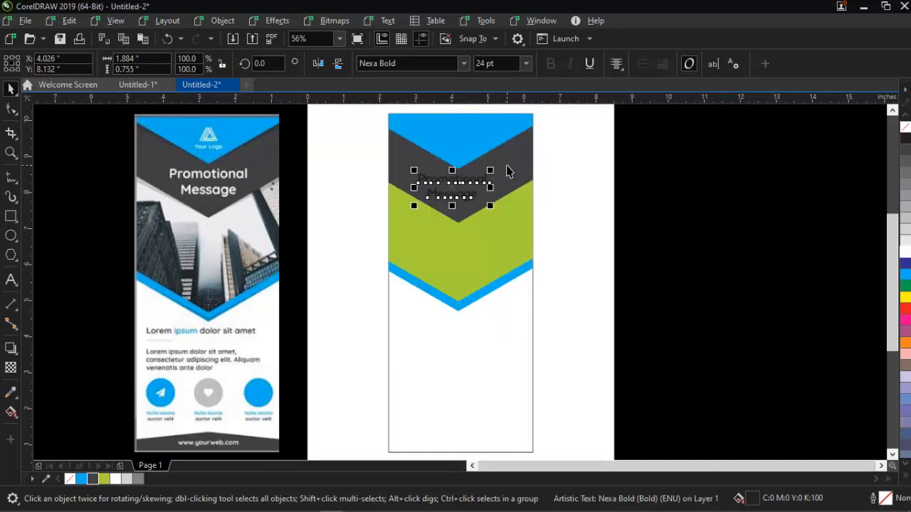
# - Centre the "Promotional Message" heading horizontally on the dark grey band and fill it with white
pyautogui.keyDown('shift'); pyautogui.click(506, 166); pyautogui.keyUp('shift')
pyautogui.press('c')
pyautogui.press('Escape')
pyautogui.click(468, 180)
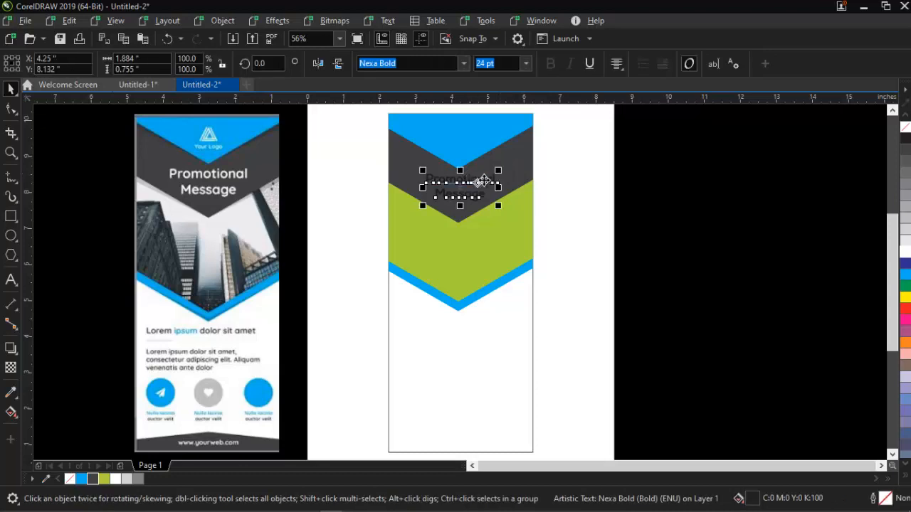
pyautogui.click(905, 252)
pyautogui.keyDown('shift'); pyautogui.click(515, 160); pyautogui.keyUp('shift')
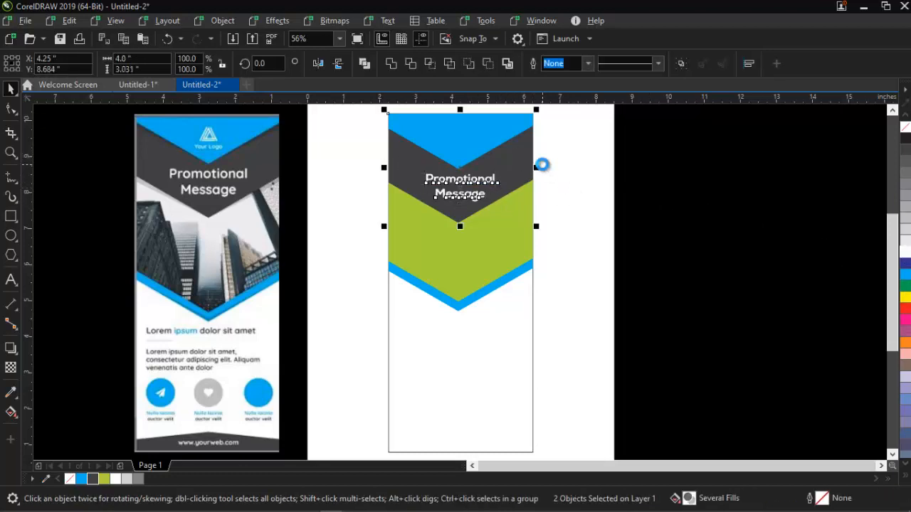
pyautogui.press('Escape')
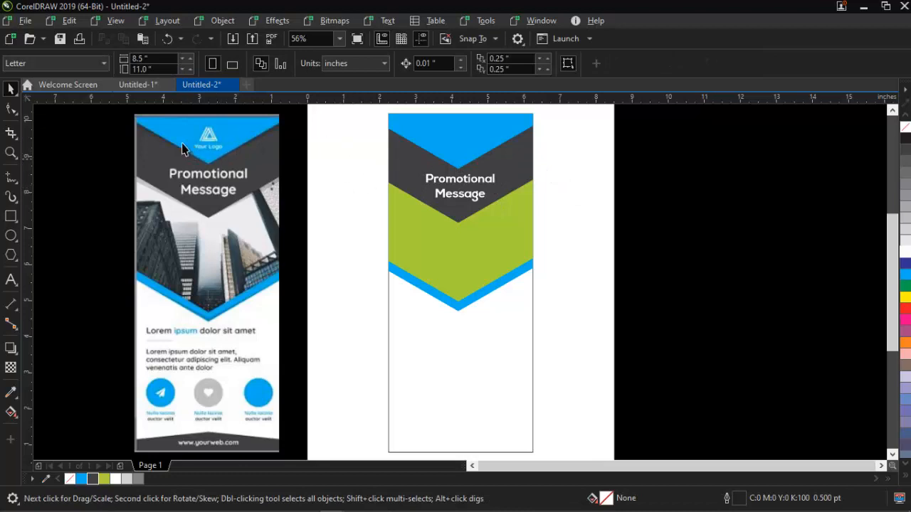
# - Draw a three-sided polygon about 0.59 by 0.51 inches in the top blue band and centre it horizontally there
pyautogui.click(11, 254)
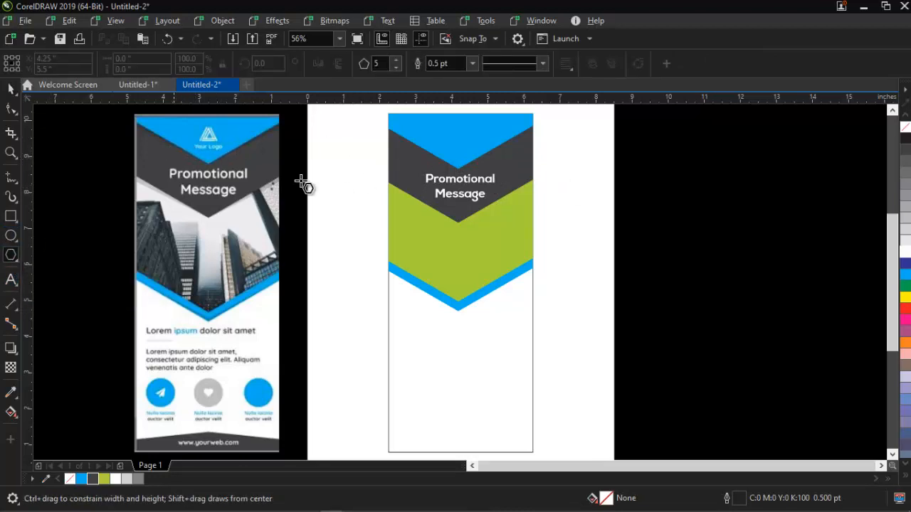
pyautogui.moveTo(440, 124); pyautogui.dragTo(464, 148)
pyautogui.press('space')
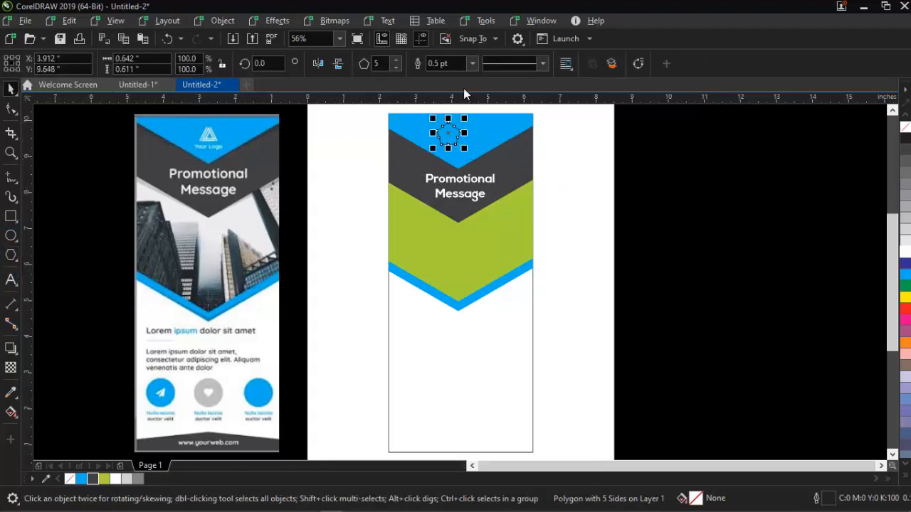
pyautogui.click(396, 68)
pyautogui.click(396, 68)
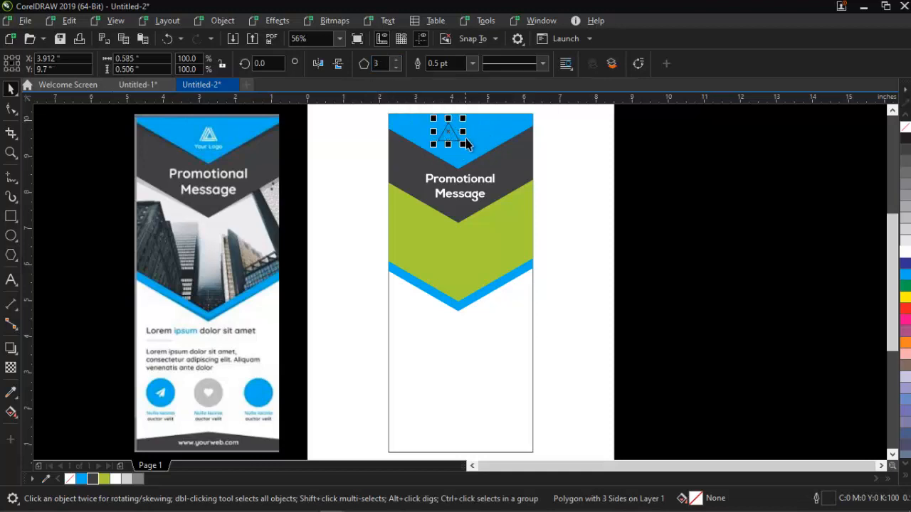
pyautogui.keyDown('shift'); pyautogui.click(497, 141); pyautogui.keyUp('shift')
pyautogui.press('Escape')
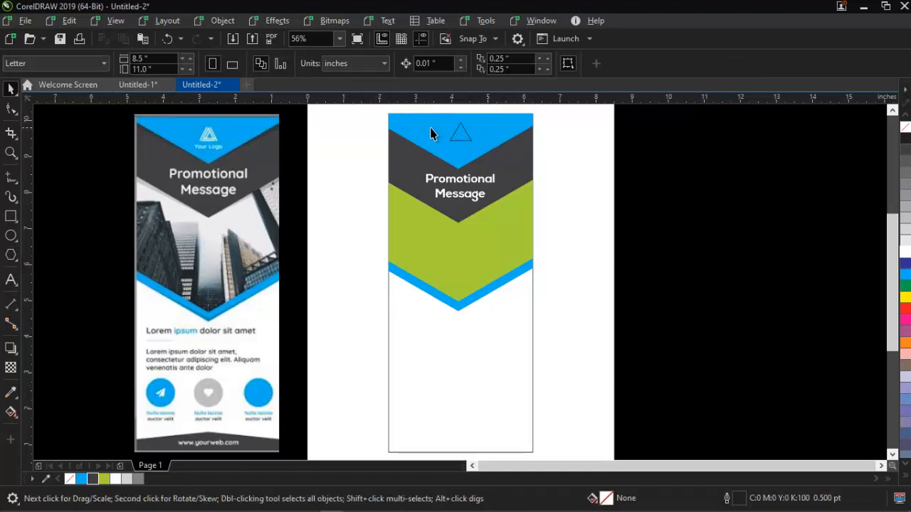
# - Give the logo triangle a 2.0 pt white outline
pyautogui.click(461, 134)
pyautogui.click(473, 64)
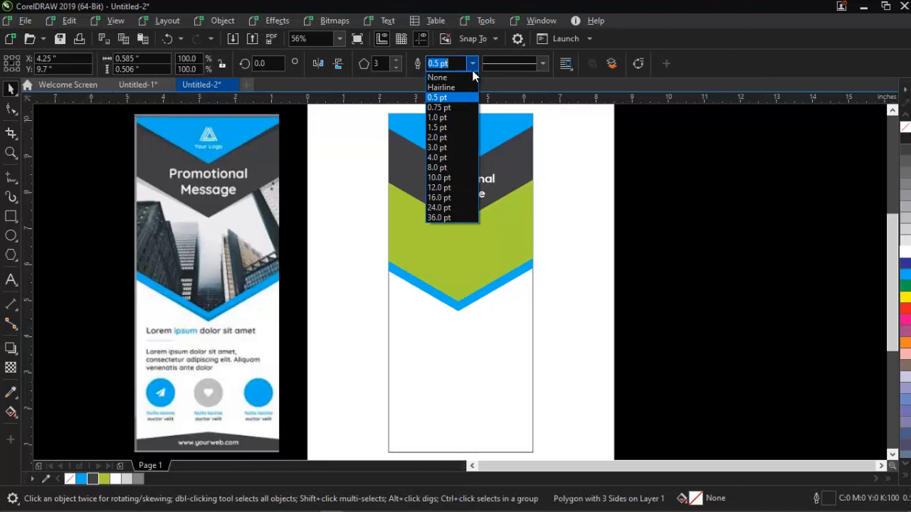
pyautogui.click(447, 138)
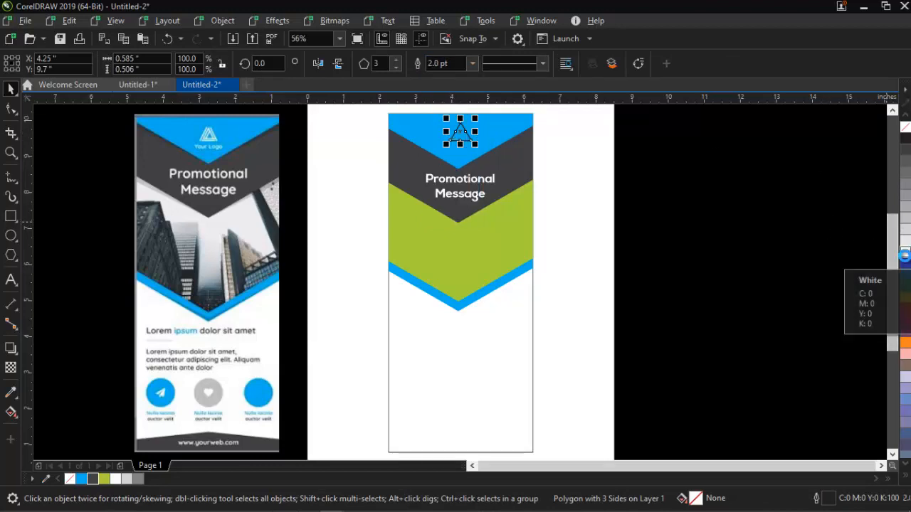
pyautogui.rightClick(904, 254)
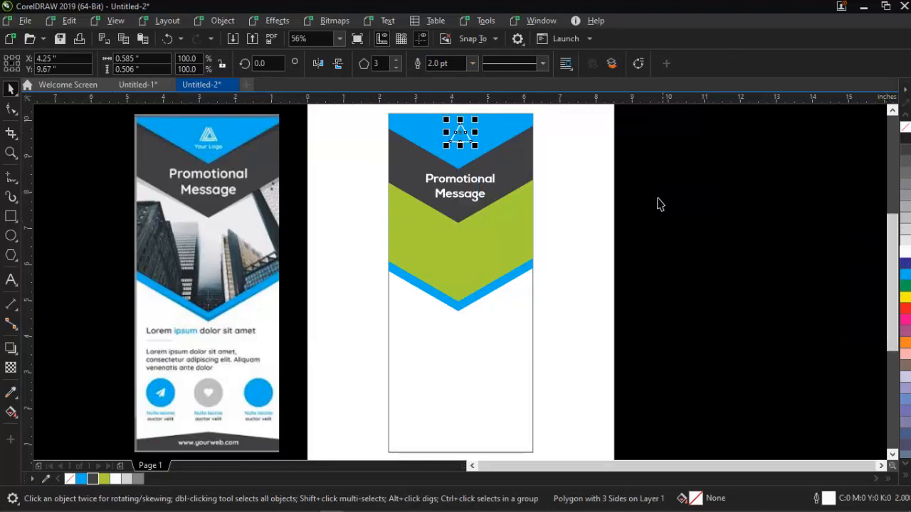
# - Copy the "Promotional Message" heading to just below the triangle and replace the copy's text with "Your Logo"
pyautogui.moveTo(469, 183); pyautogui.dragTo(502, 177)
pyautogui.rightClick(472, 156)
pyautogui.doubleClick(474, 156)
pyautogui.hotkey('ctrl', 'a')
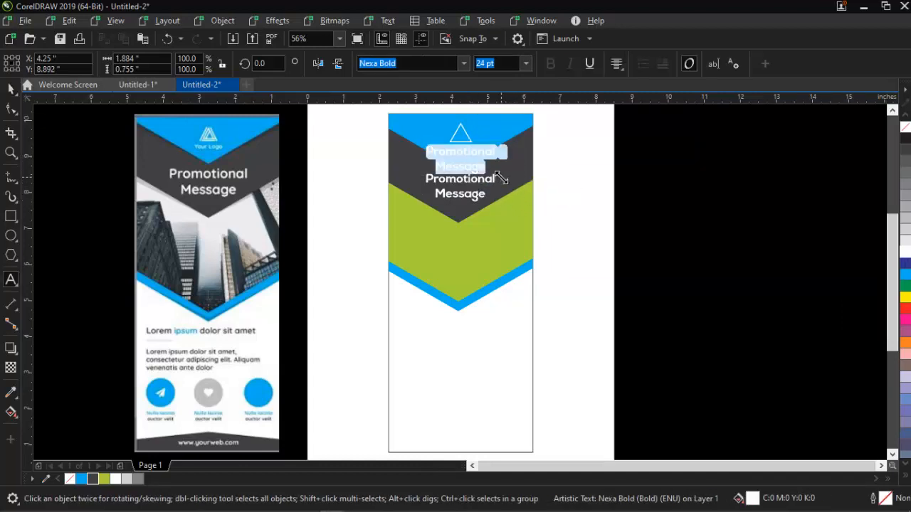
pyautogui.write('Yo')
pyautogui.press('BackSpace')
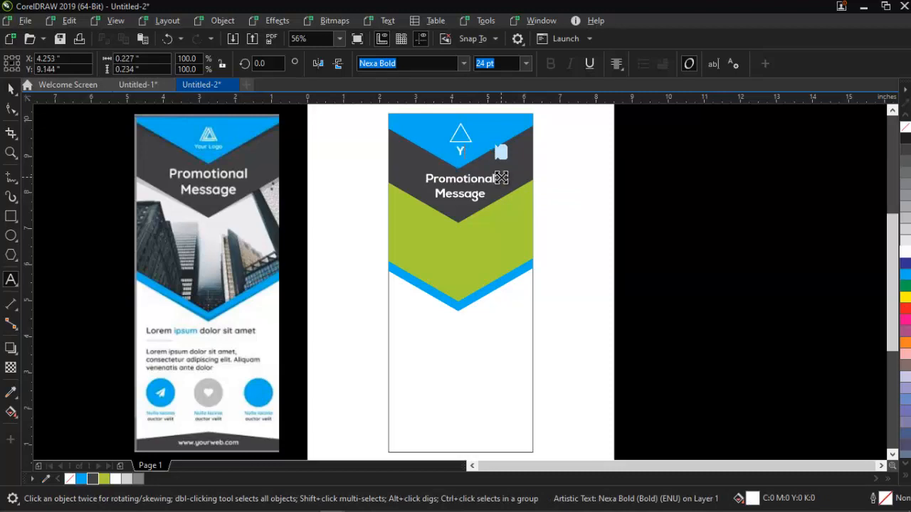
pyautogui.write('our Logo')
# - Scale the "Your Logo" text down to about 12 pt and nudge it up closer to the triangle
pyautogui.hotkey('ctrl', 'space')
pyautogui.moveTo(493, 141); pyautogui.dragTo(476, 139)
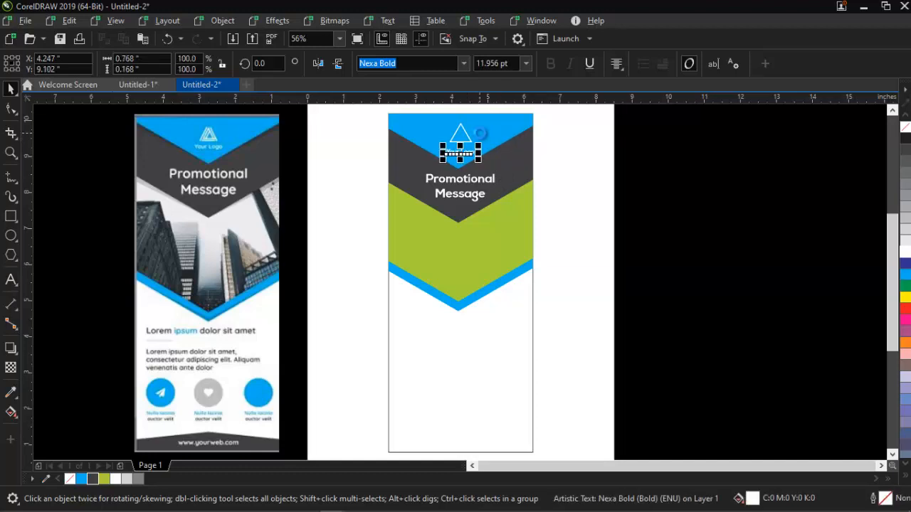
pyautogui.press('Up')
pyautogui.press('Up')
pyautogui.press('Up')
pyautogui.moveTo(559, 114); pyautogui.dragTo(401, 165)
pyautogui.press('Escape')
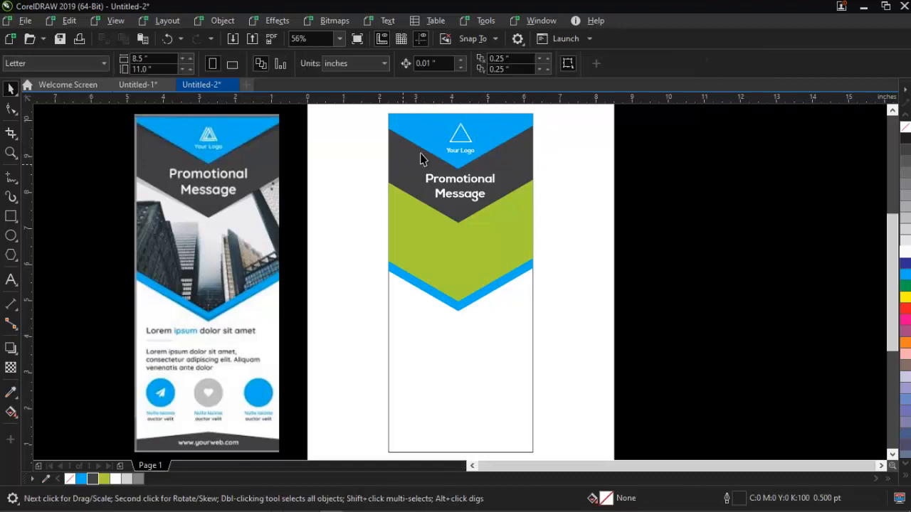
# - Move the logo triangle slightly down towards the "Your Logo" text
pyautogui.click(462, 139)
pyautogui.moveTo(462, 137); pyautogui.dragTo(462, 140)
pyautogui.click(563, 112)
pyautogui.moveTo(564, 111); pyautogui.dragTo(399, 170)
pyautogui.click(626, 240)
# - Switch to the materials folder in File Explorer and copy the photo of the woman at the counter
pyautogui.click(455, 246)
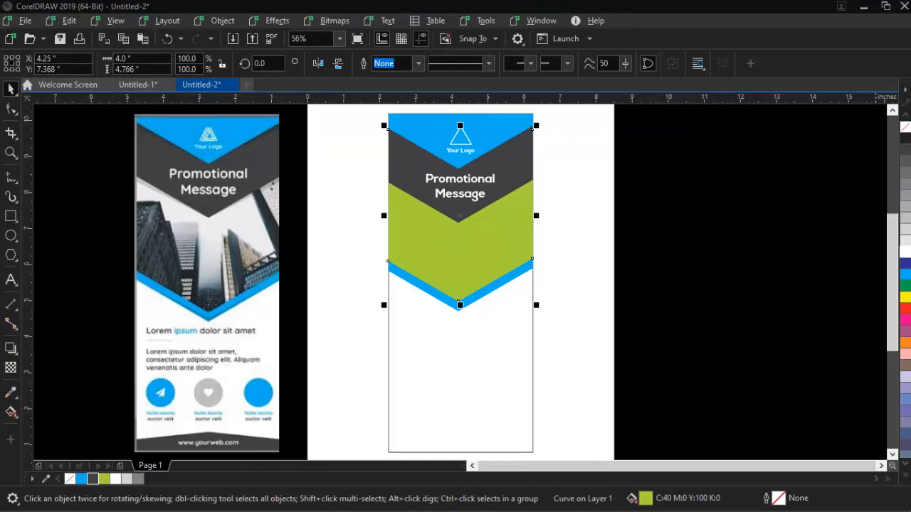
pyautogui.moveTo(764, 510)
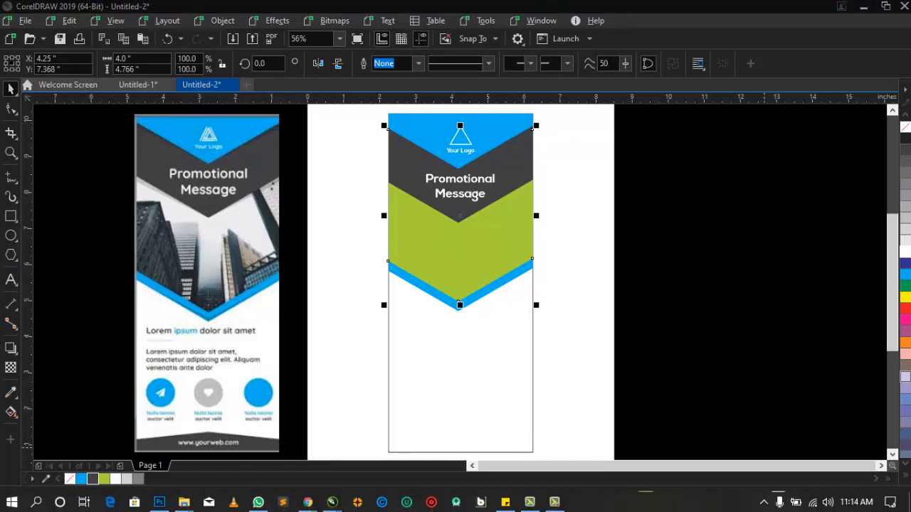
pyautogui.moveTo(555, 503)
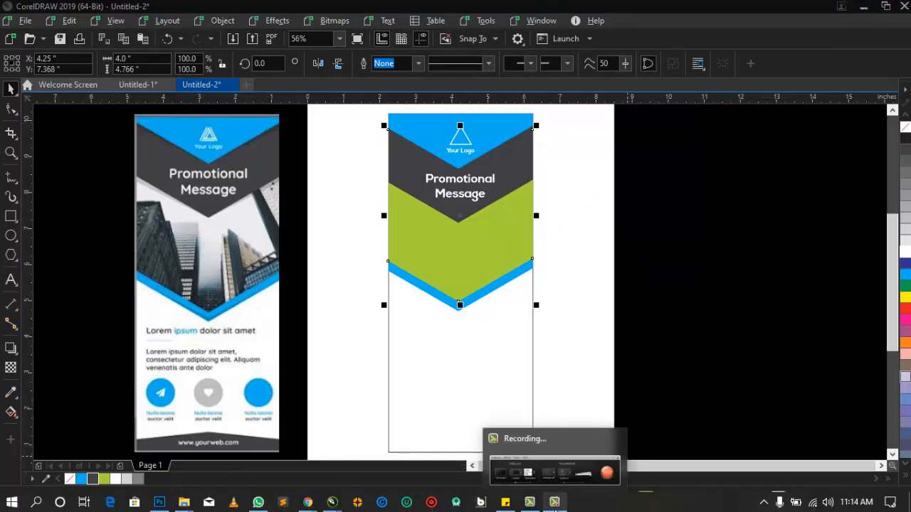
pyautogui.moveTo(551, 459)
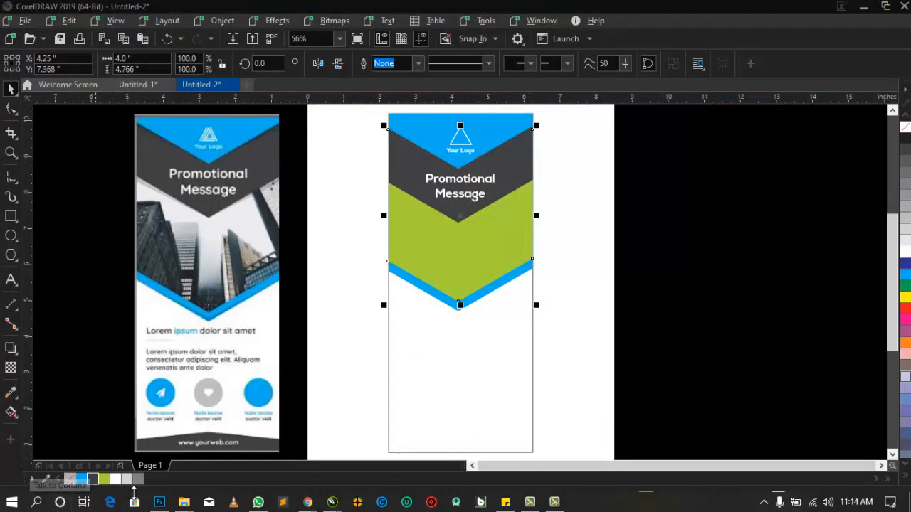
pyautogui.moveTo(183, 501)
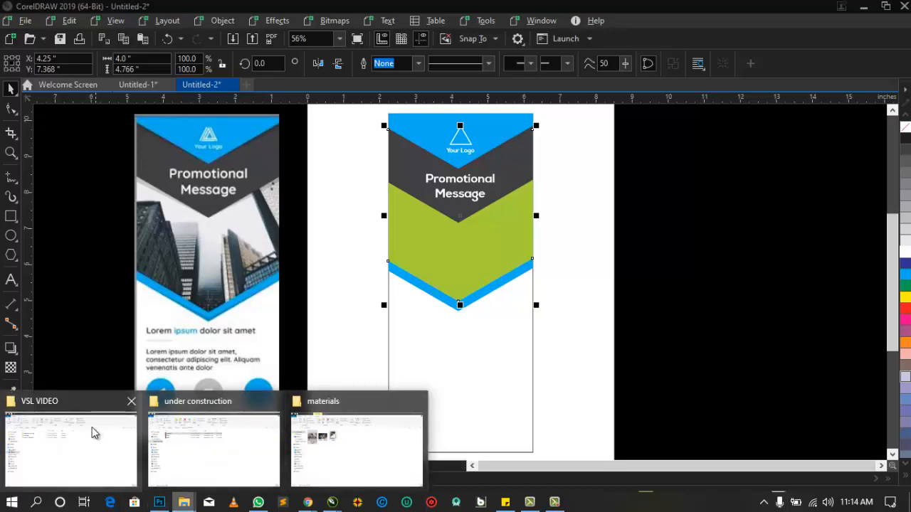
pyautogui.click(391, 431)
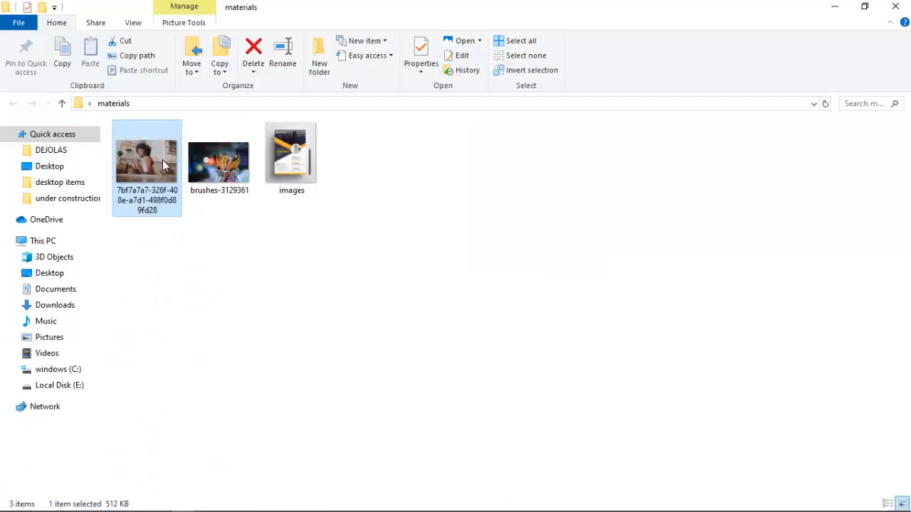
pyautogui.hotkey('ctrl', 'c')
# - Return to CorelDRAW, paste the copied photo and place it beside the banner on its right
pyautogui.hotkey('alt', 'Tab')
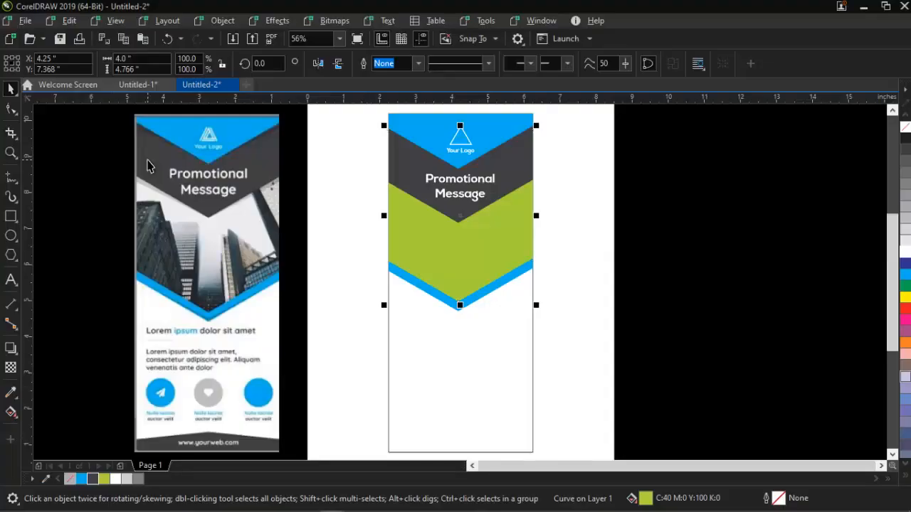
pyautogui.hotkey('ctrl', 'v')
pyautogui.moveTo(493, 247); pyautogui.dragTo(762, 286)
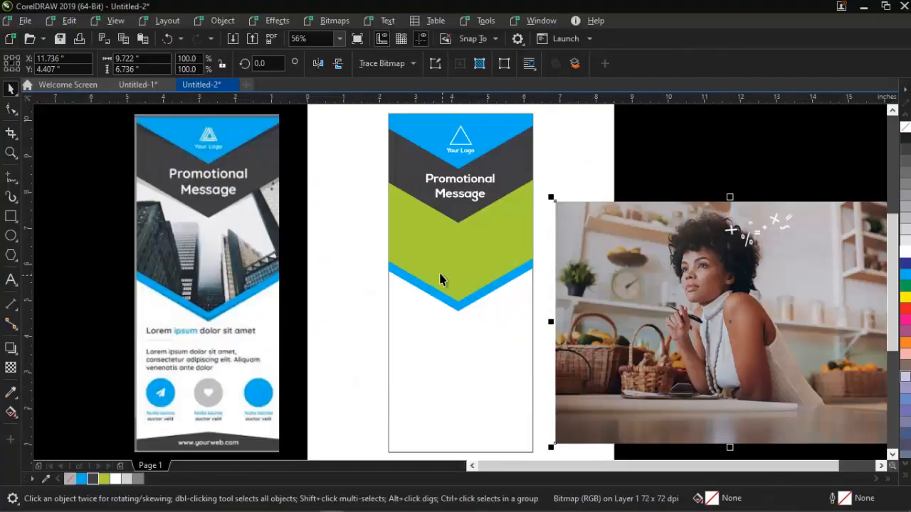
# - PowerClip the photo of the woman inside the green V-shaped band
pyautogui.click(438, 231)
pyautogui.click(633, 251)
pyautogui.moveTo(632, 252); pyautogui.dragTo(463, 256)
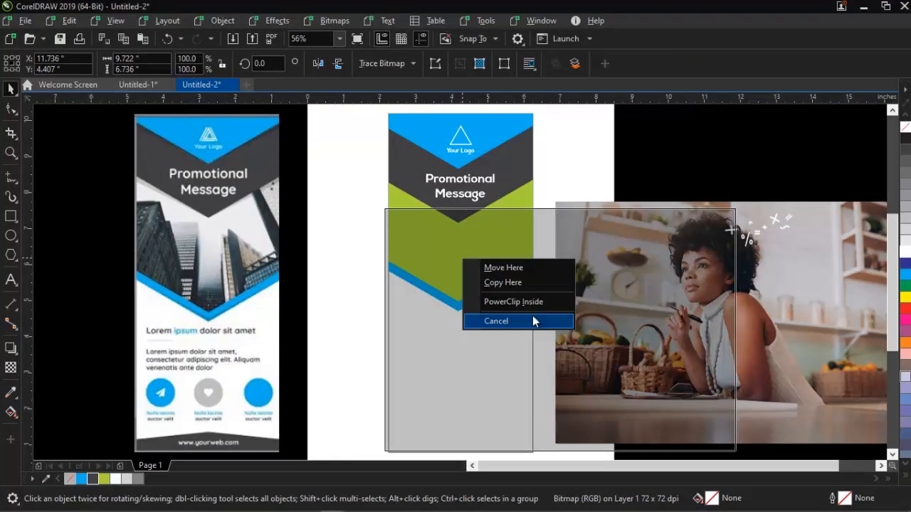
pyautogui.click(515, 300)
# - Edit the PowerClip contents, scaling the photo down to about 51.7% and positioning the woman within the band
pyautogui.rightClick(433, 237)
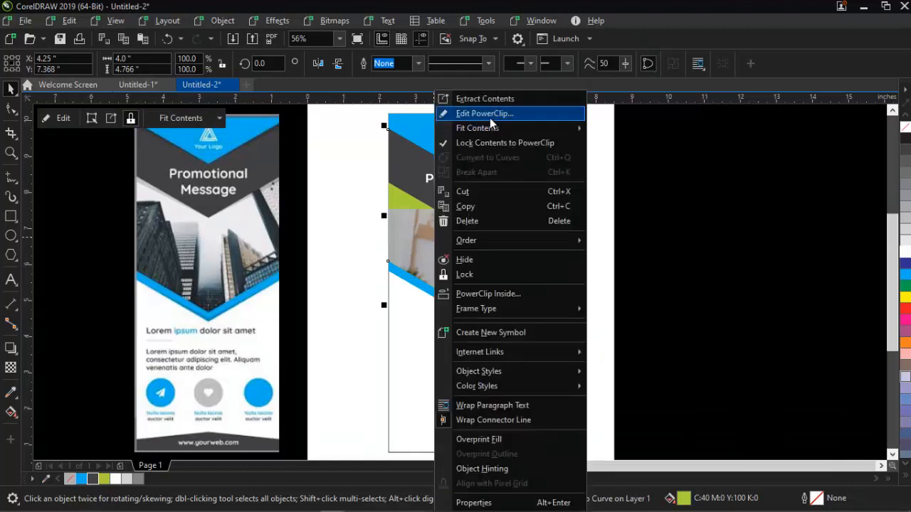
pyautogui.click(519, 117)
pyautogui.moveTo(530, 290); pyautogui.dragTo(485, 262)
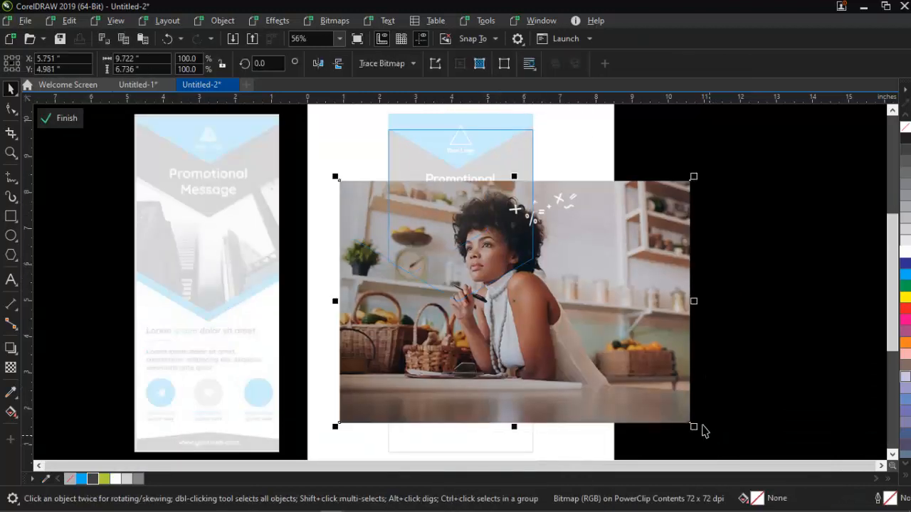
pyautogui.moveTo(700, 426); pyautogui.dragTo(583, 348)
pyautogui.moveTo(542, 317); pyautogui.dragTo(502, 261)
pyautogui.moveTo(564, 313); pyautogui.dragTo(578, 321)
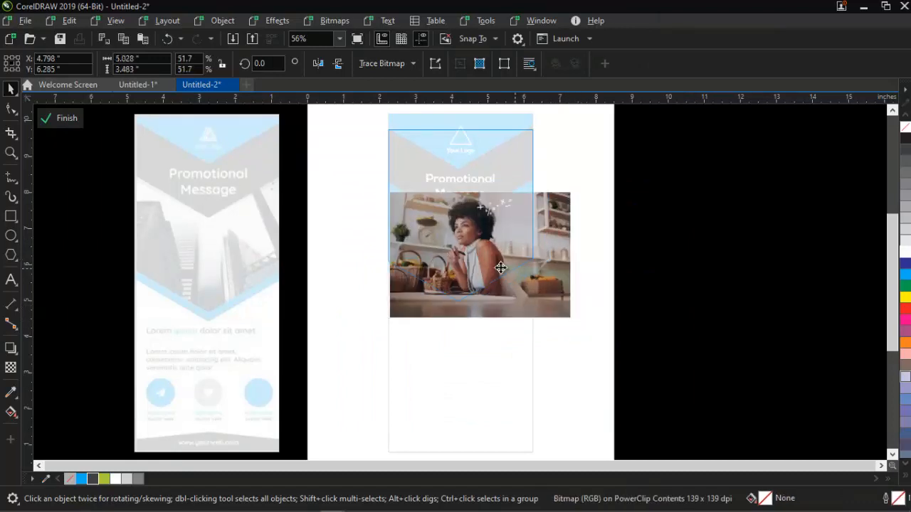
pyautogui.moveTo(501, 267); pyautogui.dragTo(486, 266)
pyautogui.moveTo(498, 266); pyautogui.dragTo(510, 272)
pyautogui.keyDown('ctrl'); pyautogui.click(661, 289); pyautogui.keyUp('ctrl')
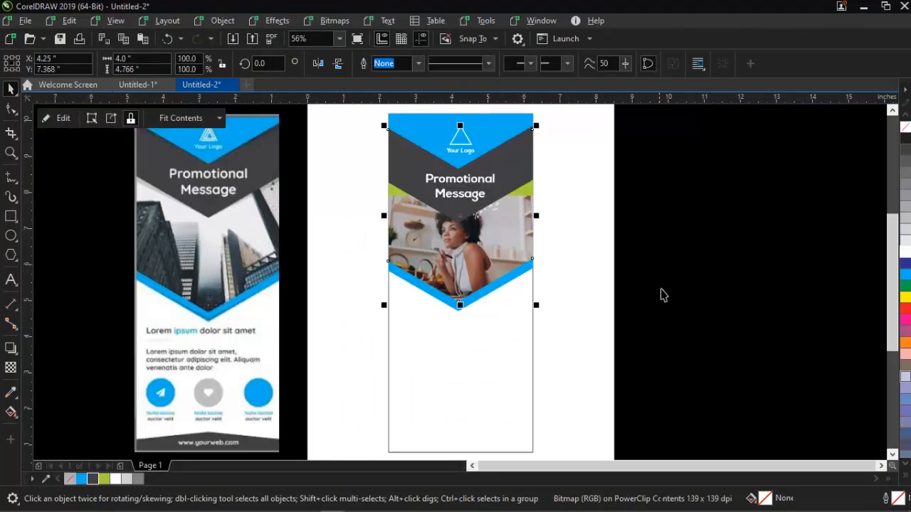
# - Reopen the clipped photo, then enlarge and reposition it so it fills the band with the woman's face below the heading
pyautogui.keyDown('ctrl'); pyautogui.click(481, 267); pyautogui.keyUp('ctrl')
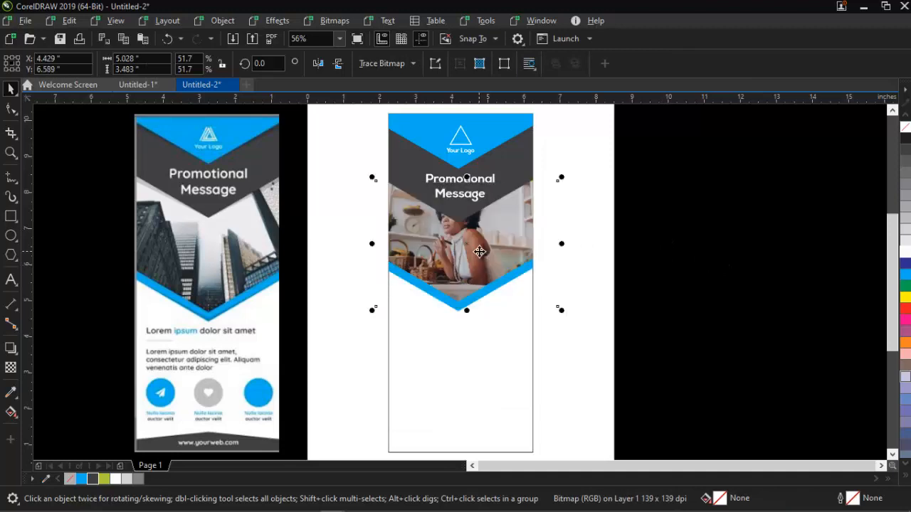
pyautogui.moveTo(562, 310); pyautogui.dragTo(579, 322)
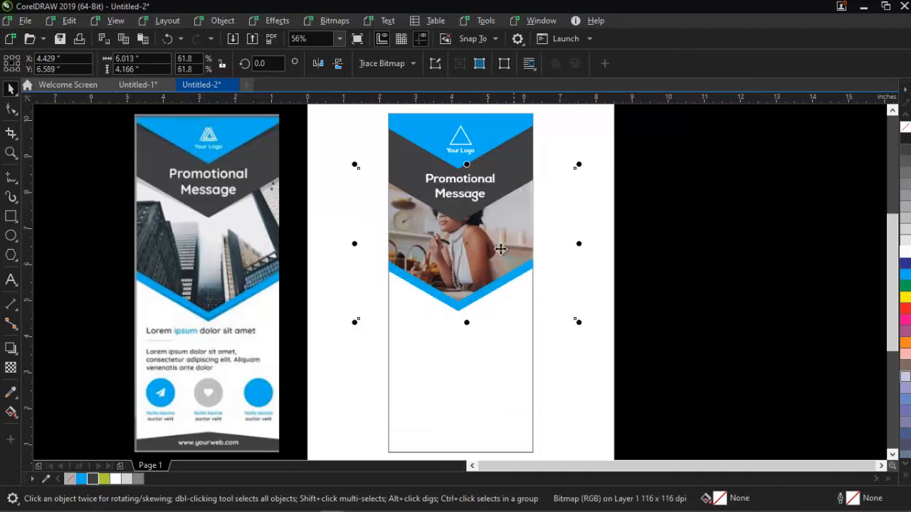
pyautogui.moveTo(500, 247); pyautogui.dragTo(483, 259)
pyautogui.moveTo(582, 344); pyautogui.dragTo(606, 362)
pyautogui.click(758, 413)
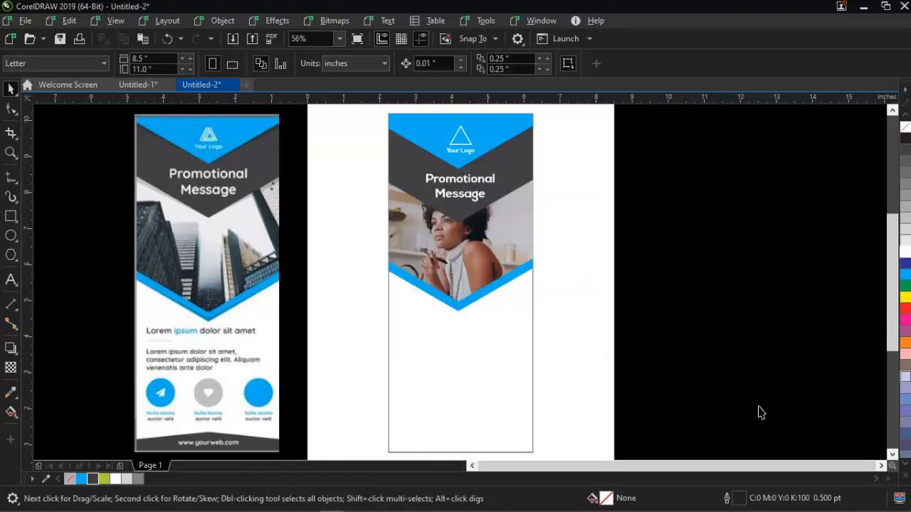
pyautogui.click(562, 501)
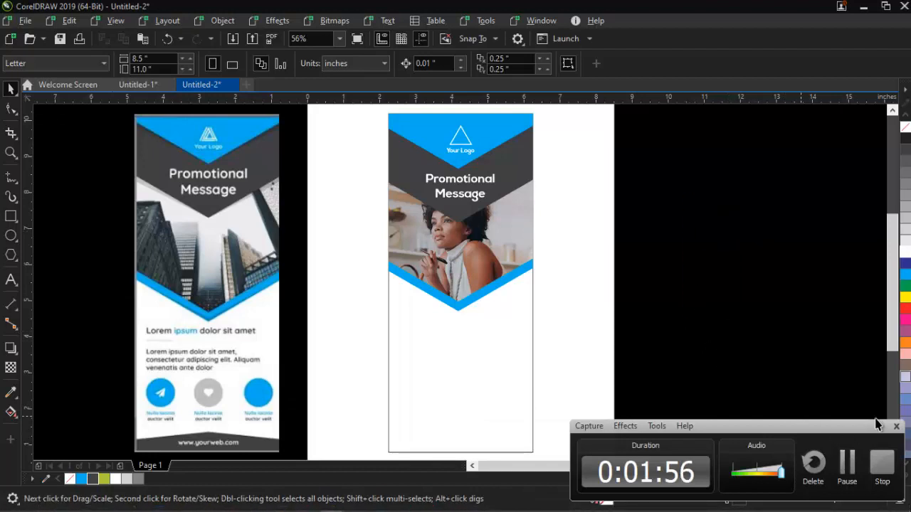
pyautogui.click(895, 426)
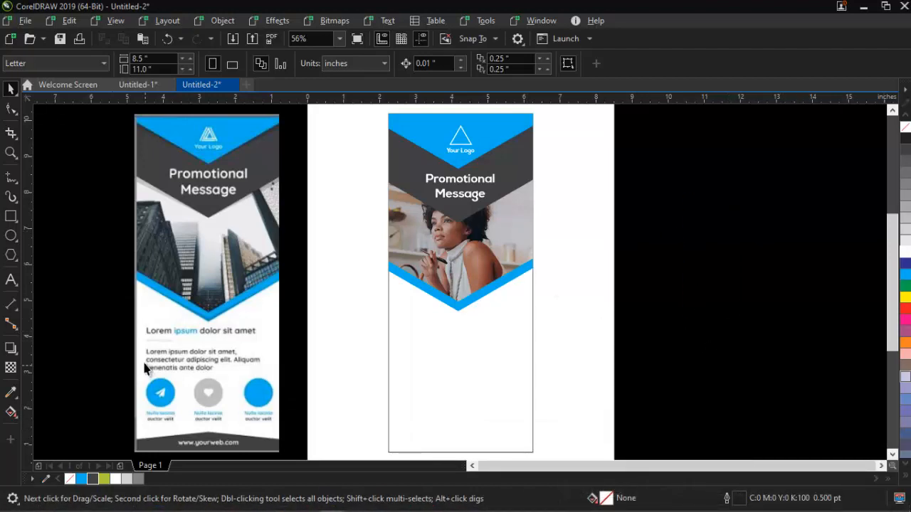
# - Duplicate the "Promotional Message" heading into the white area below the photo and fill the copy with dark grey
pyautogui.click(454, 186)
pyautogui.moveTo(454, 181); pyautogui.dragTo(423, 340)
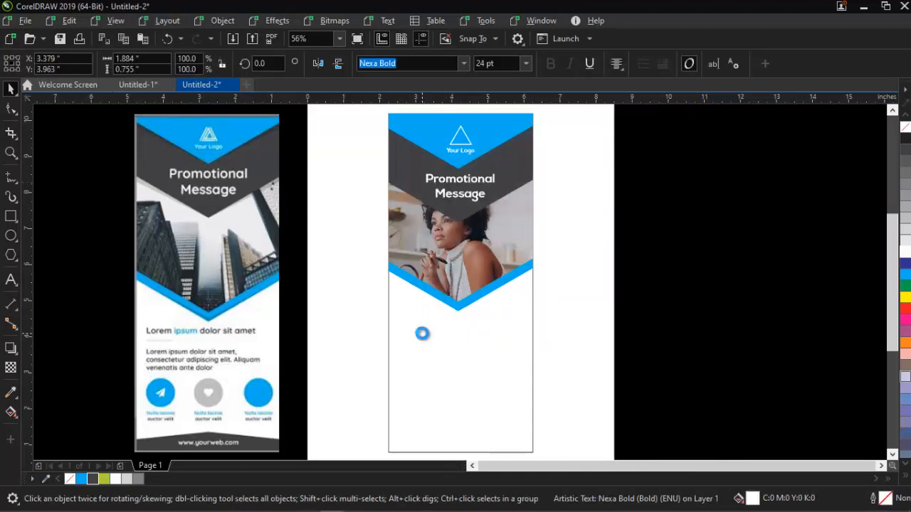
pyautogui.click(906, 161)
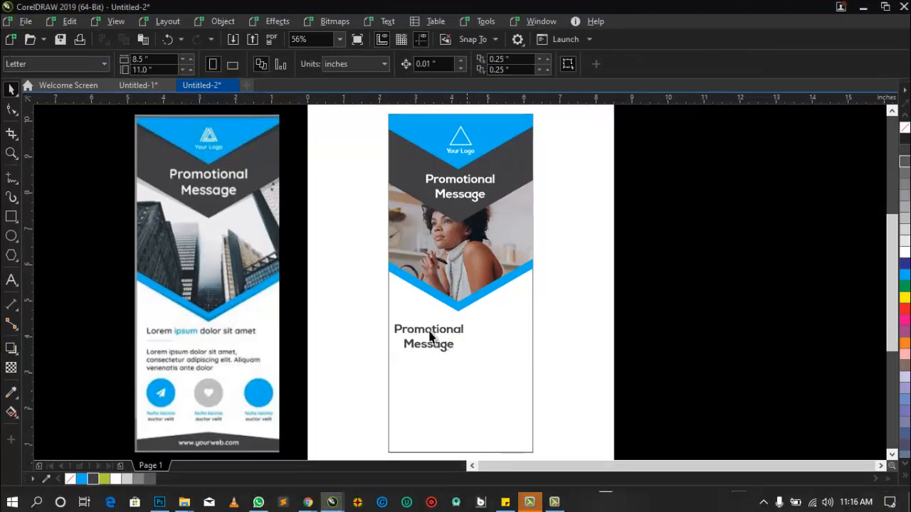
# - Reduce the copied heading to 16 pt, then scale it up slightly to about 17.6 pt
pyautogui.click(410, 341)
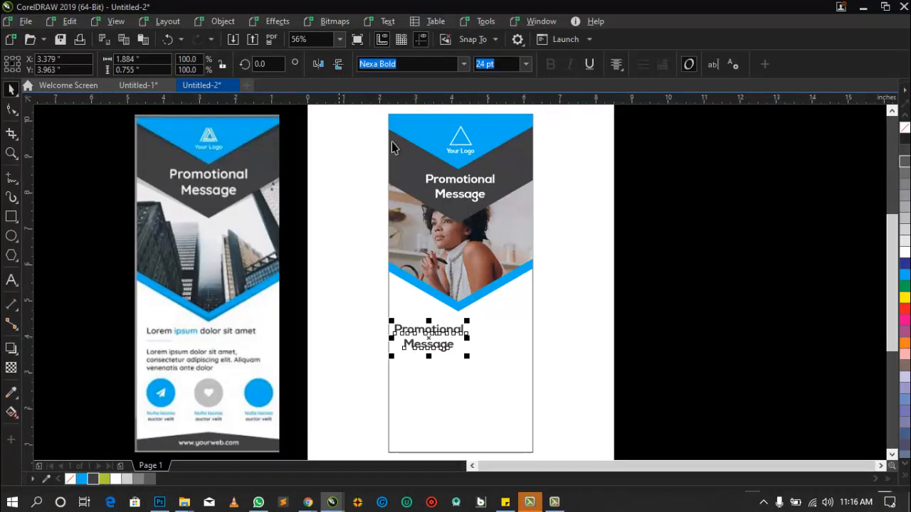
pyautogui.click(525, 64)
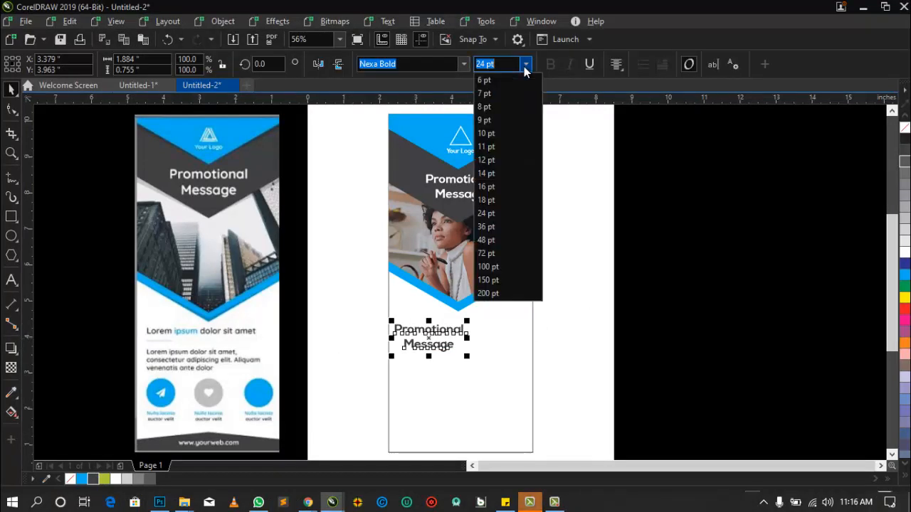
pyautogui.click(496, 188)
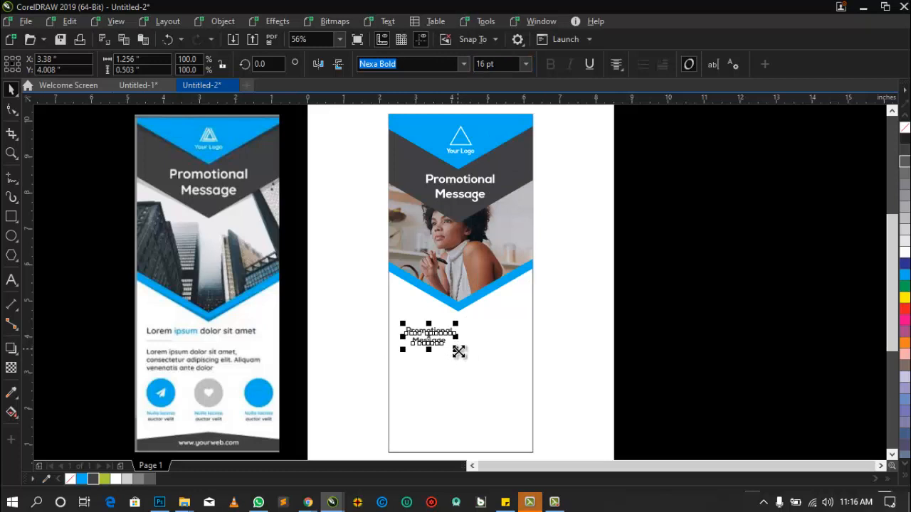
pyautogui.moveTo(458, 351); pyautogui.dragTo(457, 351)
# - Replace the copied heading's text with "I am a Graphic Designer"
pyautogui.doubleClick(451, 331)
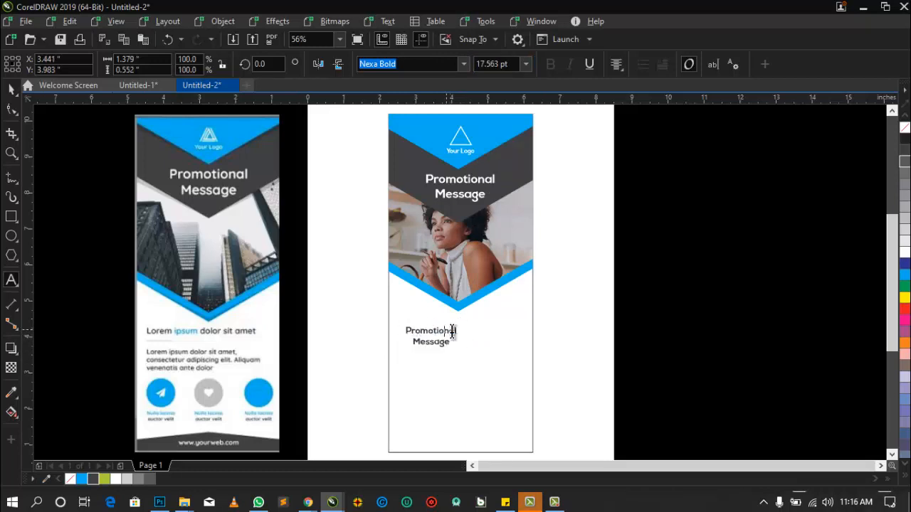
pyautogui.hotkey('ctrl', 'a')
pyautogui.write('I a')
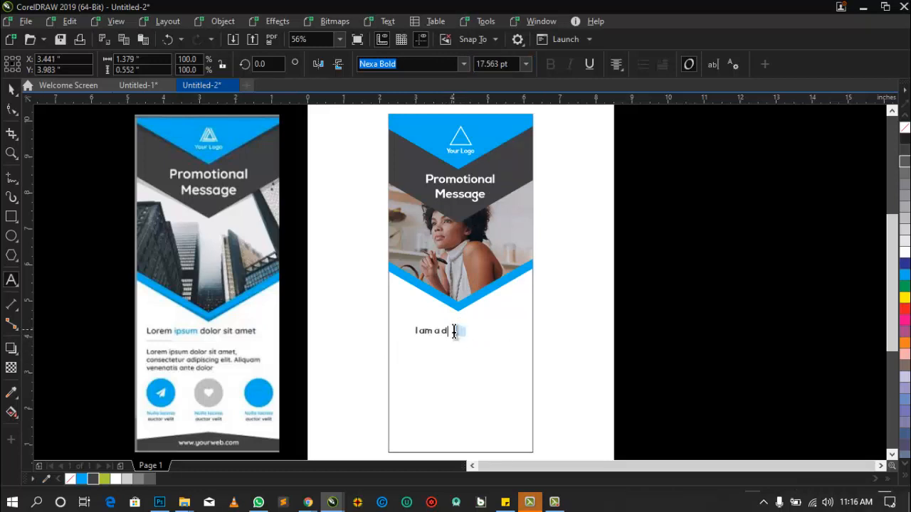
pyautogui.write('m a graphic')
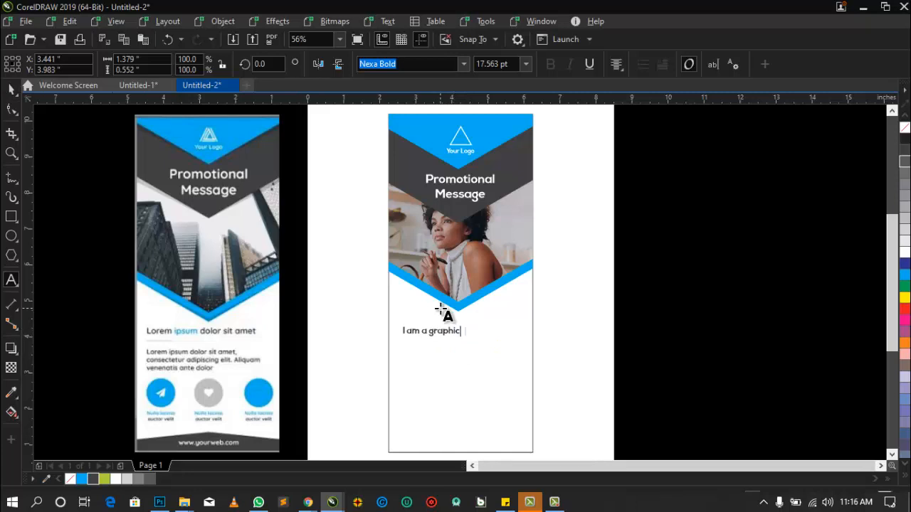
pyautogui.write(' Designer')
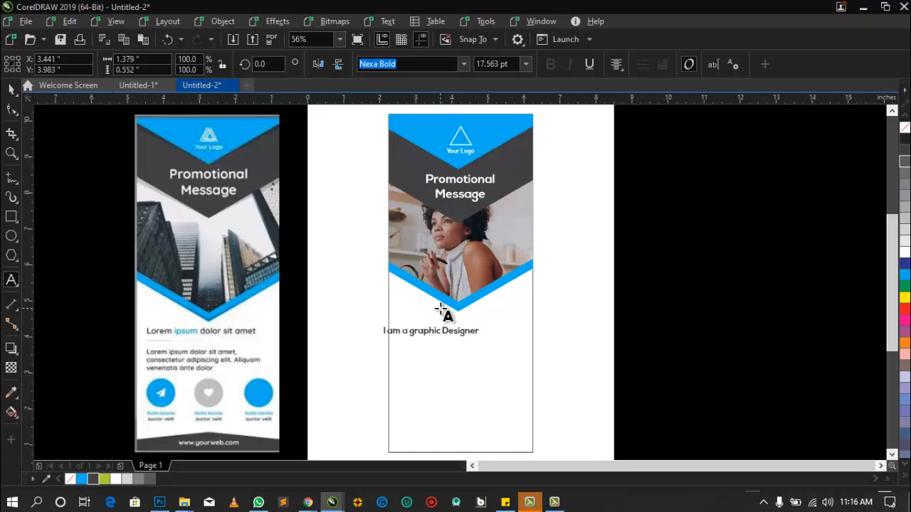
pyautogui.press('Delete')
pyautogui.write('G')
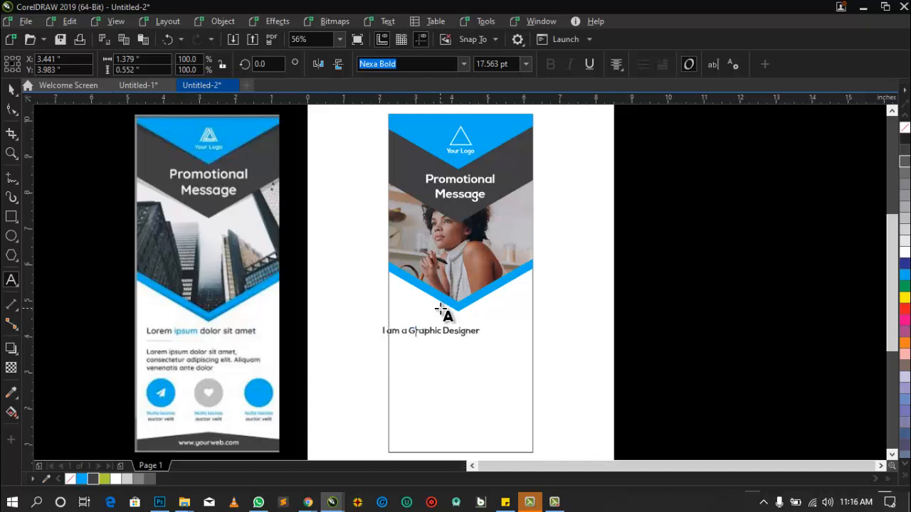
pyautogui.hotkey('ctrl', 'space')
pyautogui.click(556, 503)
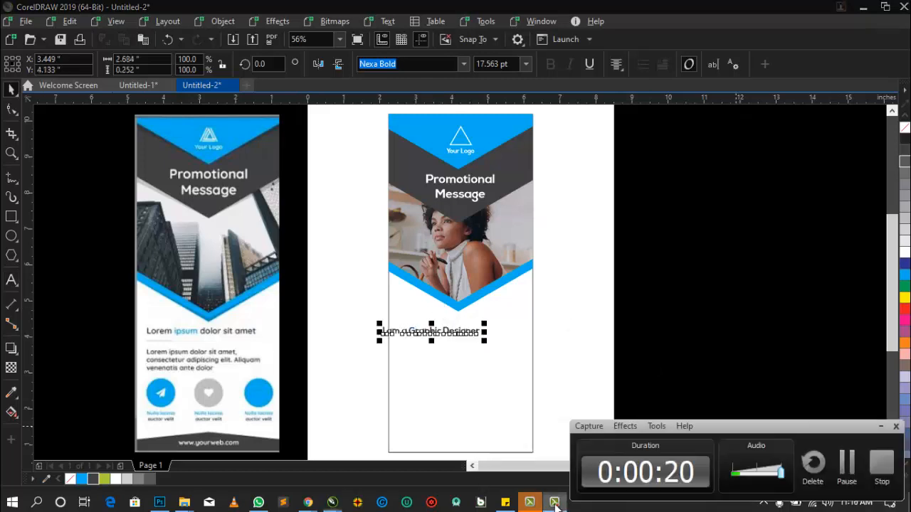
pyautogui.click(883, 427)
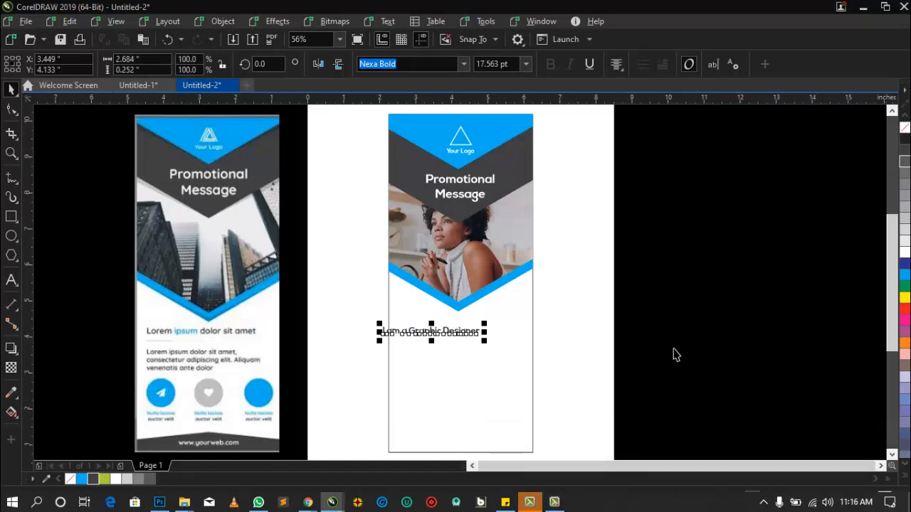
# - Centre the "I am a Graphic Designer" text horizontally on the banner rectangle
pyautogui.click(675, 350)
pyautogui.click(429, 330)
pyautogui.keyDown('shift'); pyautogui.click(464, 366); pyautogui.keyUp('shift')
pyautogui.press('c')
pyautogui.press('Escape')
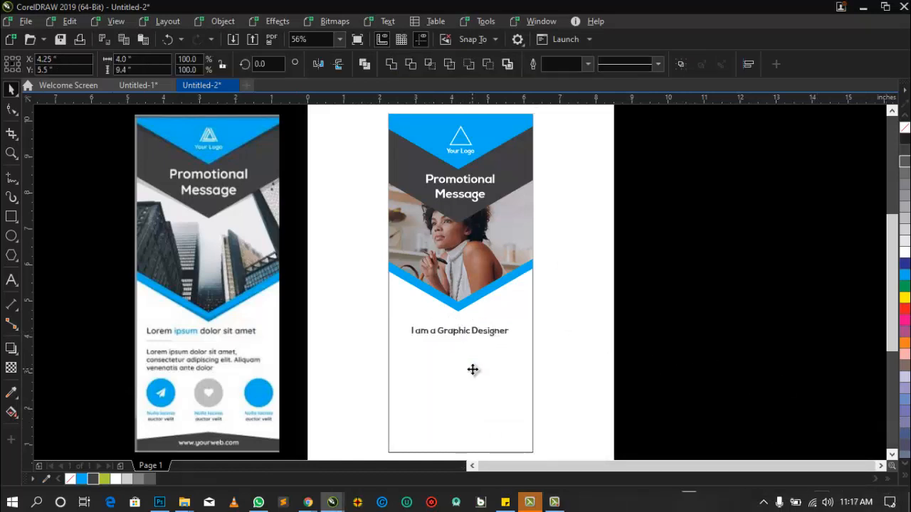
# - Recolour only the word "Graphic" in the tagline with the banner's light blue
pyautogui.moveTo(456, 335); pyautogui.dragTo(435, 333)
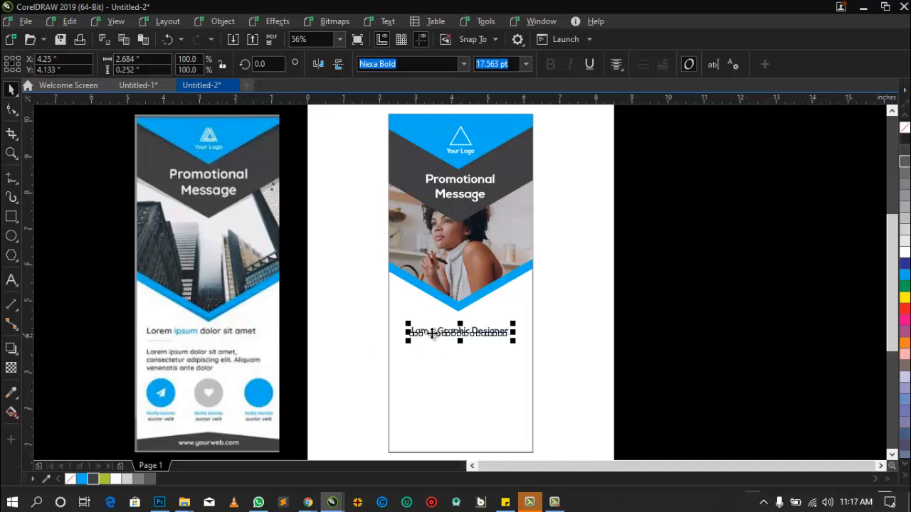
pyautogui.doubleClick(442, 334)
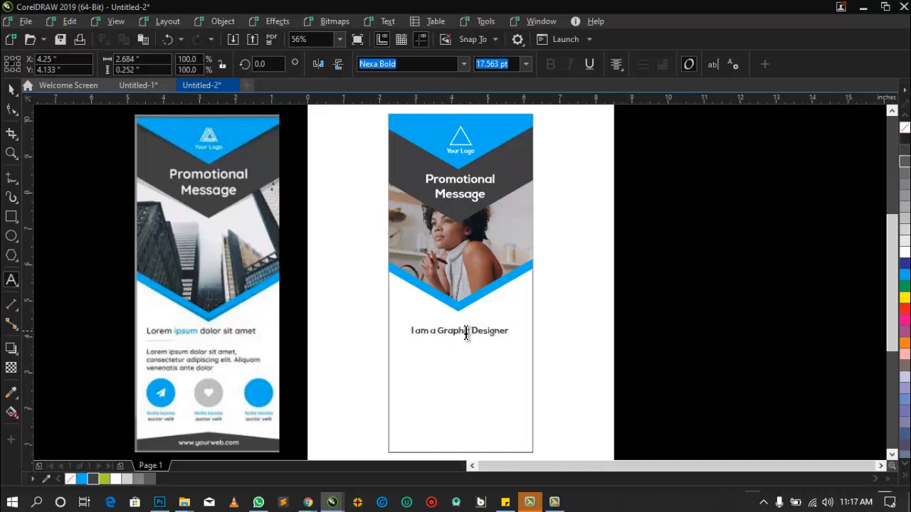
pyautogui.moveTo(467, 331); pyautogui.dragTo(439, 331)
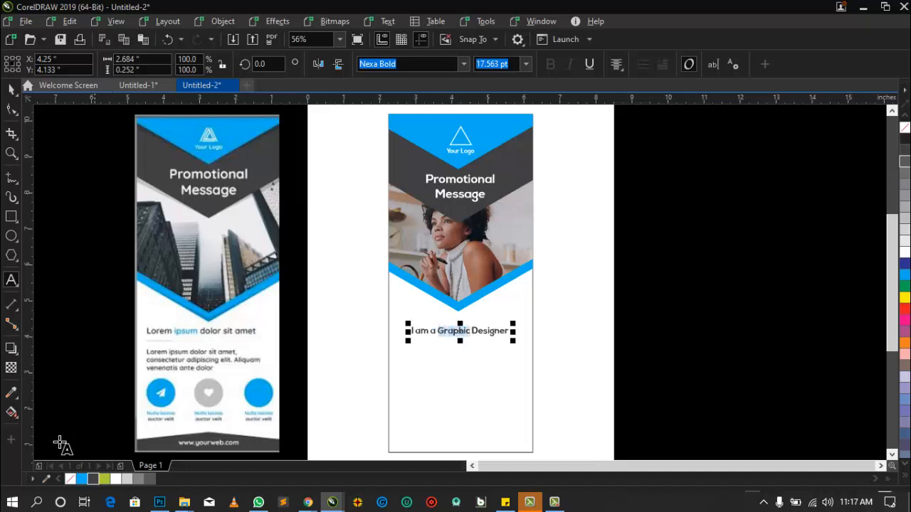
pyautogui.click(82, 478)
pyautogui.hotkey('ctrl', 'space')
pyautogui.click(541, 321)
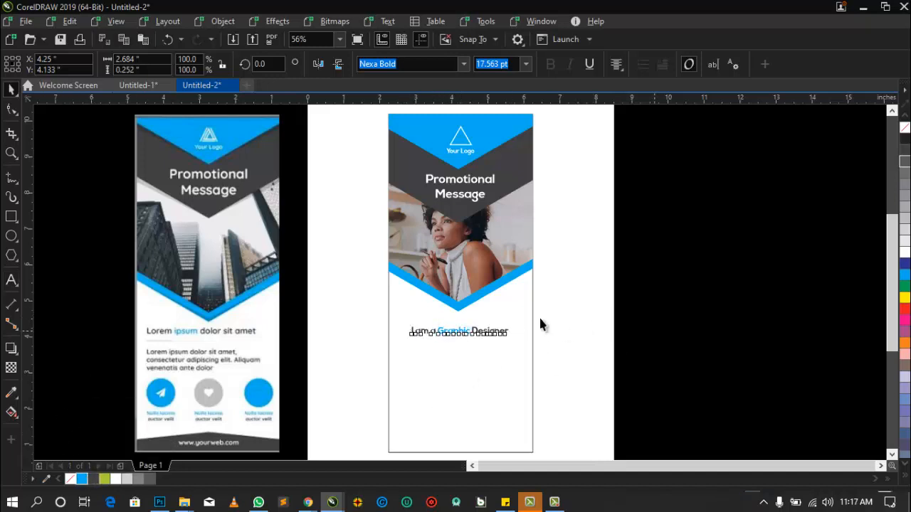
# - Draw a straight horizontal line about 0.75 inches long beneath "I am a" in the tagline, then deselect everything
pyautogui.click(11, 179)
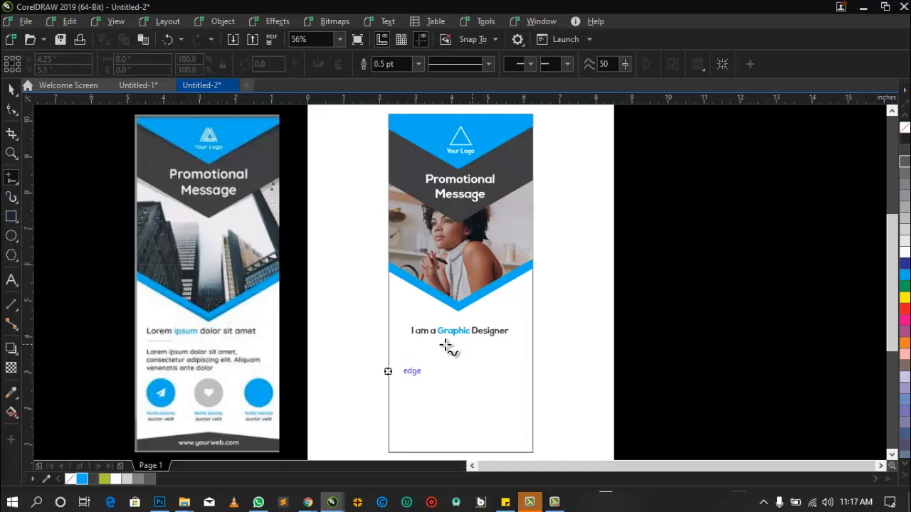
pyautogui.click(411, 337)
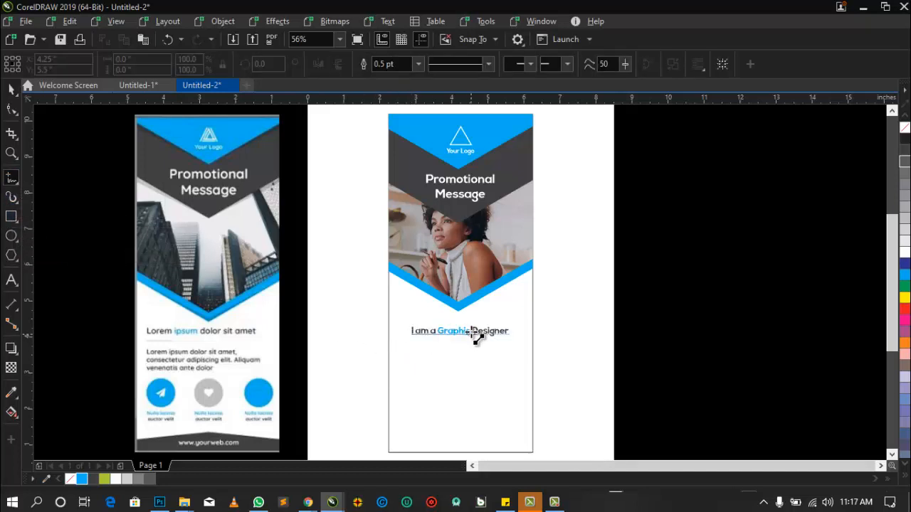
pyautogui.click(439, 335)
pyautogui.press('space')
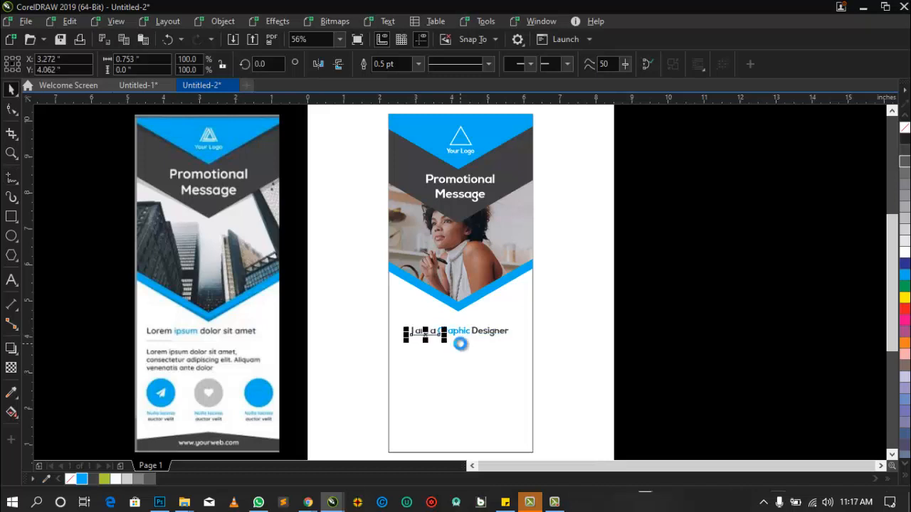
pyautogui.moveTo(619, 307); pyautogui.dragTo(387, 377)
pyautogui.click(508, 386)
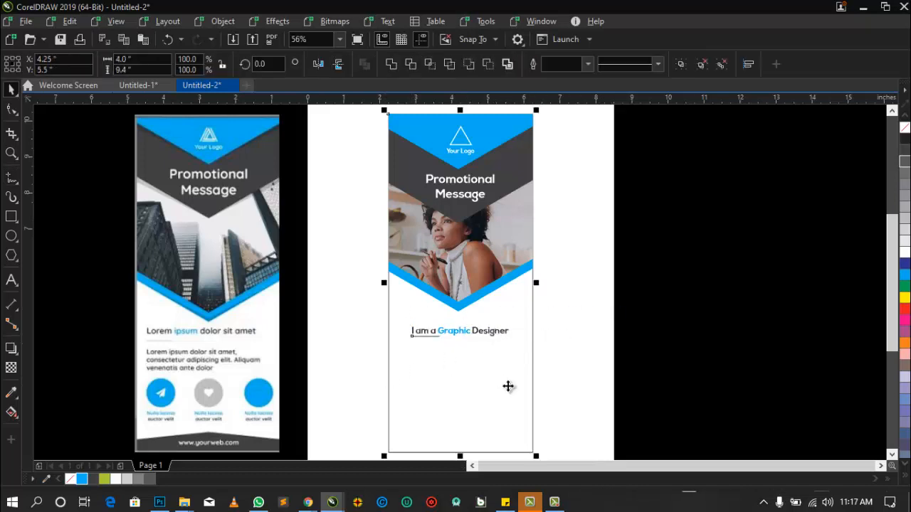
pyautogui.press('Escape')
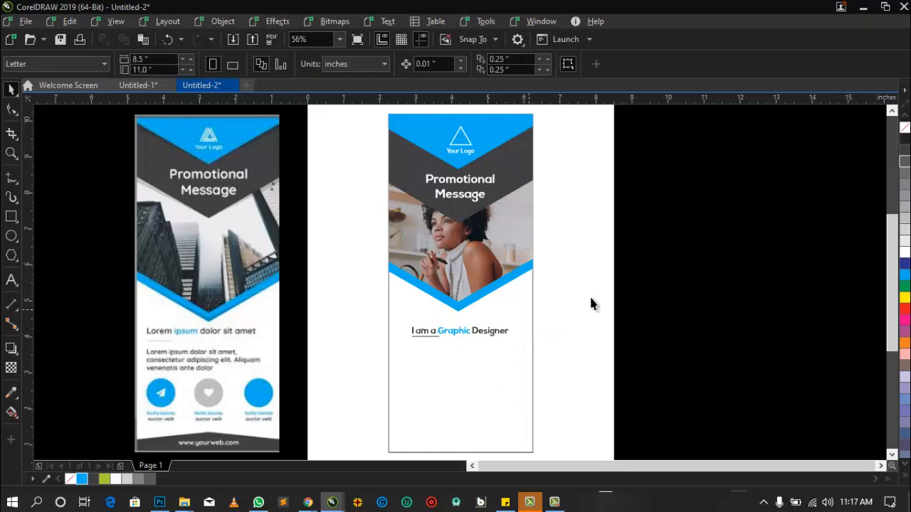
# - Add body text below the tagline reading "I wish to be a better Desiger somedays. But for now I will choose to stick with the basics."
pyautogui.press('F8')
pyautogui.click(434, 392)
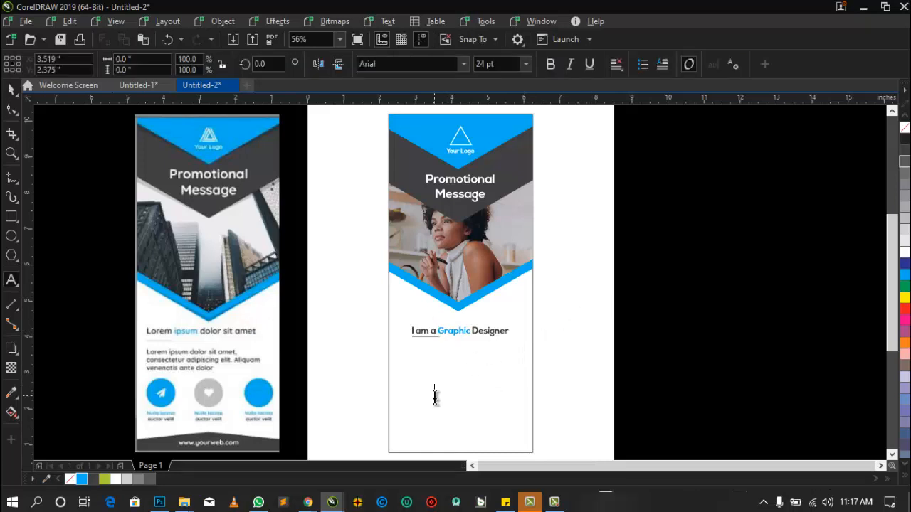
pyautogui.write('wis')
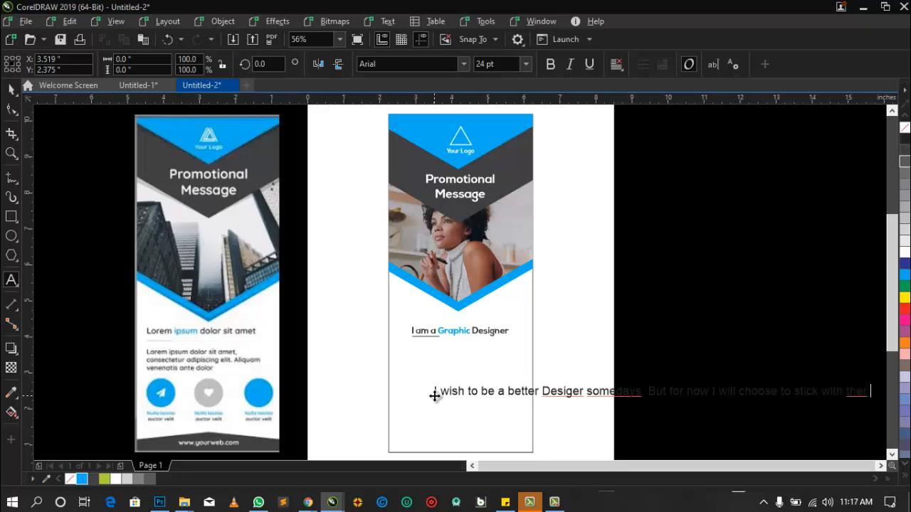
pyautogui.write('basics')
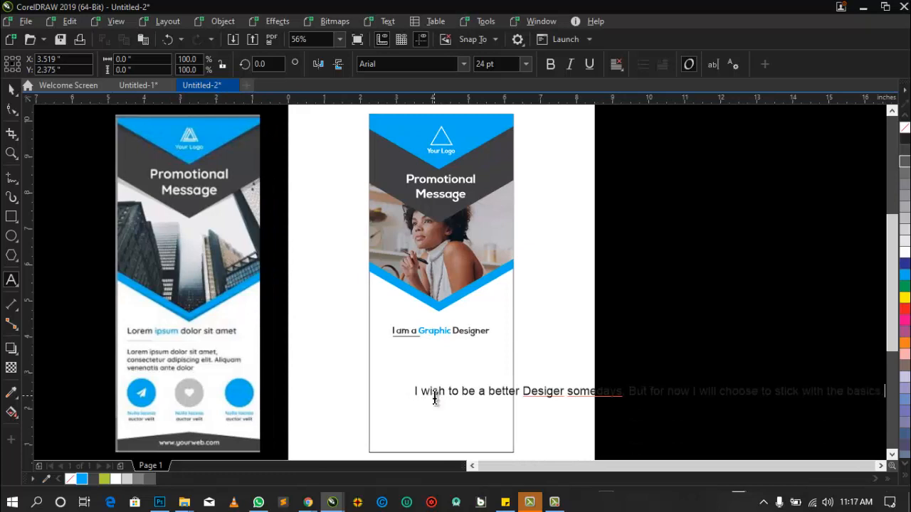
# - Correct the body text's misspellings to read "Designer" and "someday"
pyautogui.hotkey('ctrl', 'space')
pyautogui.click(618, 391)
pyautogui.press('Escape')
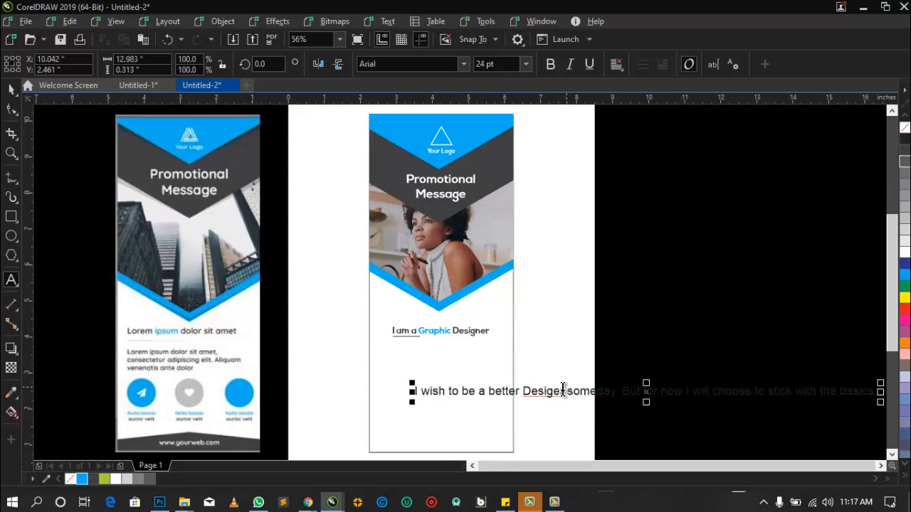
pyautogui.click(556, 392)
pyautogui.write('n')
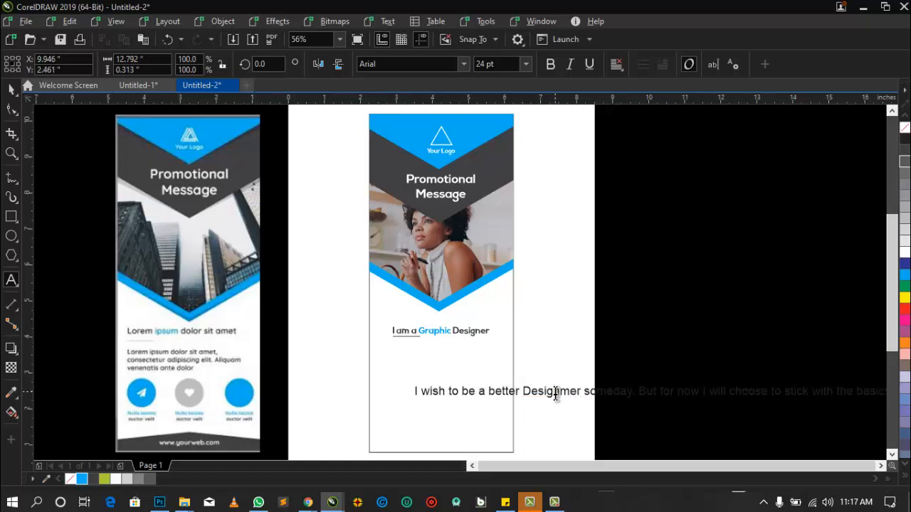
pyautogui.hotkey('ctrl', 'space')
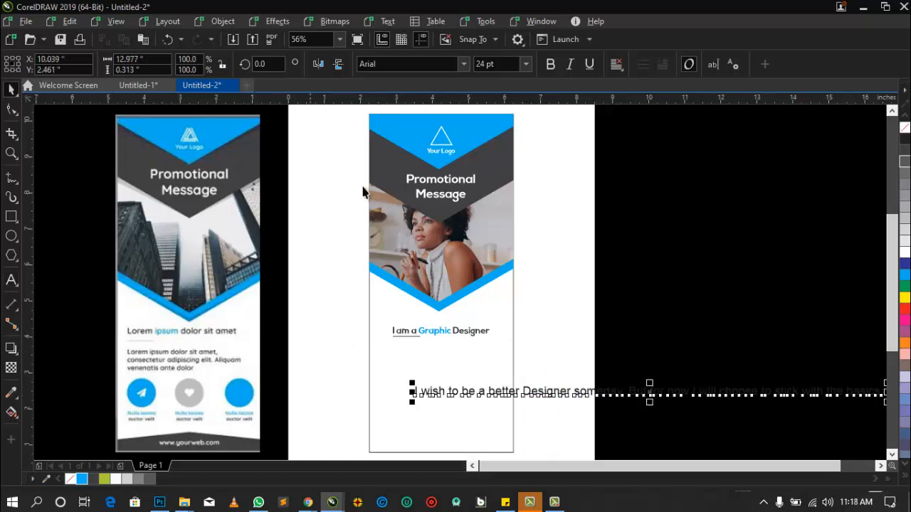
# - Move the body text, set at 8 pt, directly beneath the tagline and enlarge the tagline with its underline to about 3.17 inches wide
pyautogui.click(525, 64)
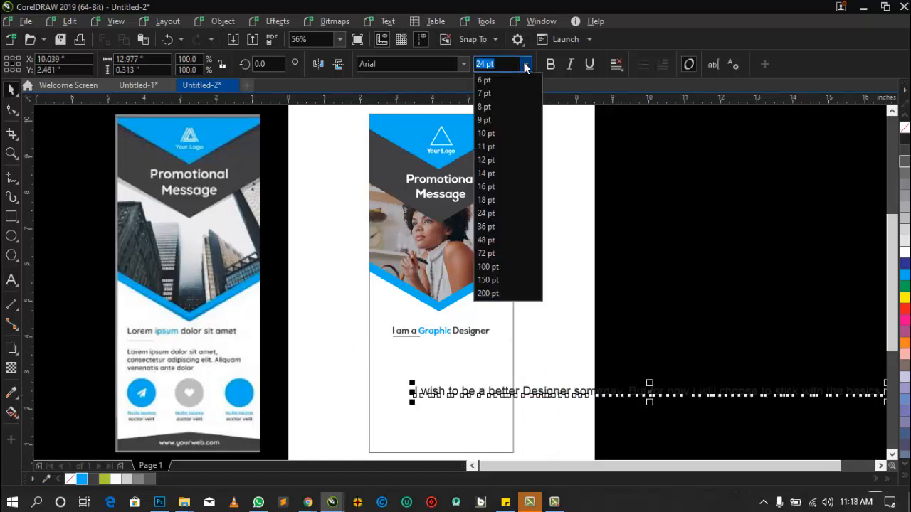
pyautogui.click(485, 107)
pyautogui.moveTo(541, 397); pyautogui.dragTo(493, 343)
pyautogui.click(468, 333)
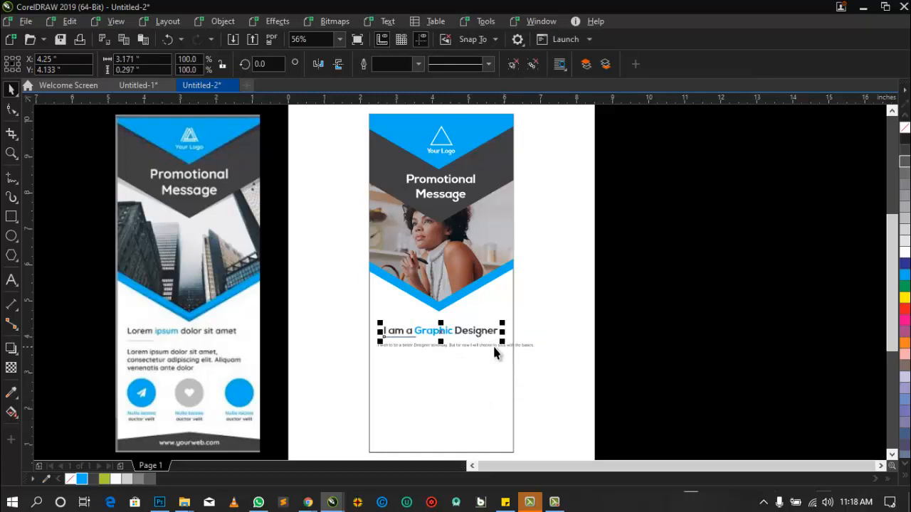
# - Set the body text to 12 pt and align its left edge with the tagline
pyautogui.click(493, 345)
pyautogui.click(526, 65)
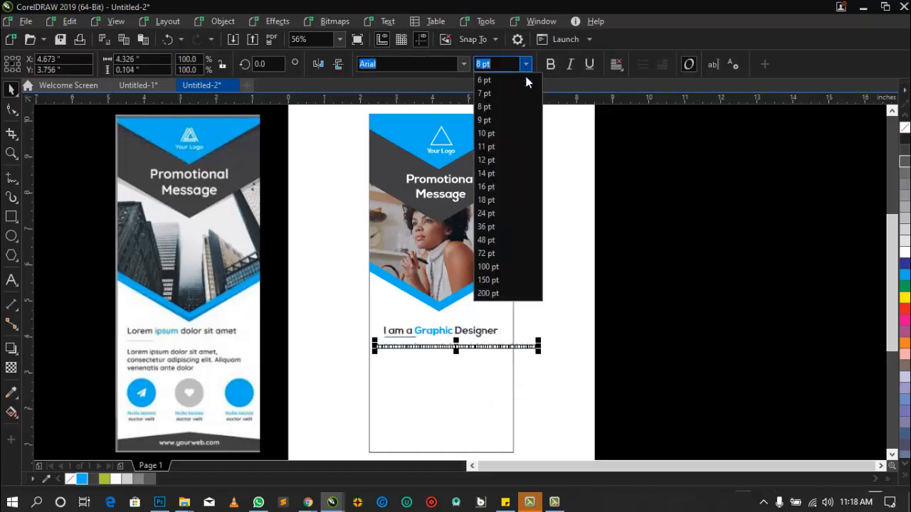
pyautogui.click(489, 163)
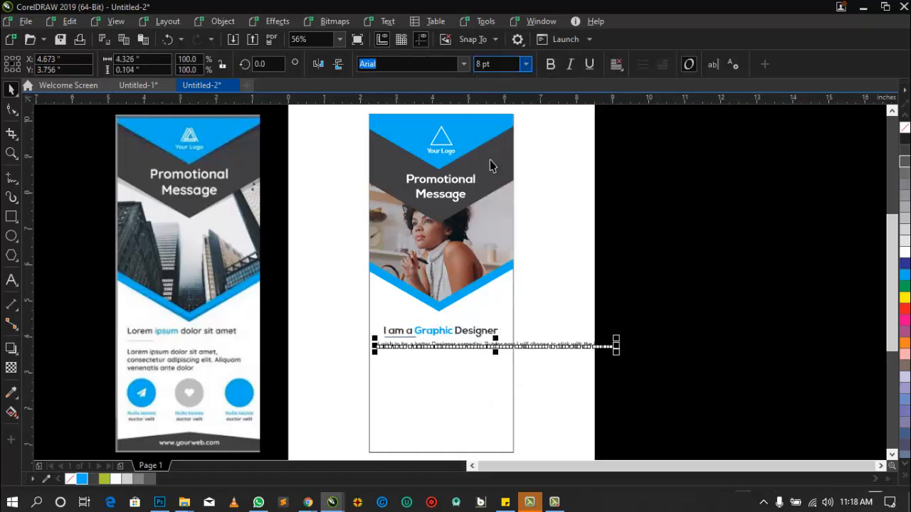
pyautogui.click(474, 328)
pyautogui.click(554, 324)
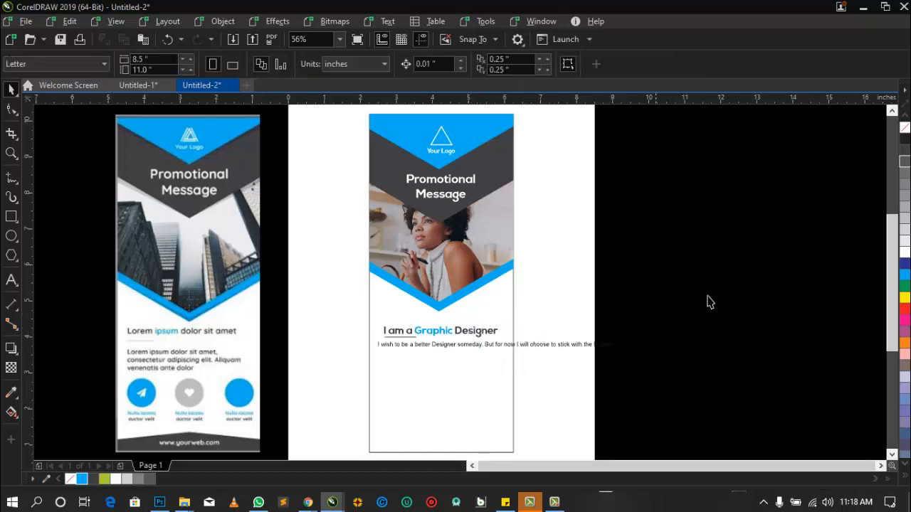
pyautogui.moveTo(708, 296); pyautogui.dragTo(277, 385)
pyautogui.press('l')
pyautogui.click(278, 385)
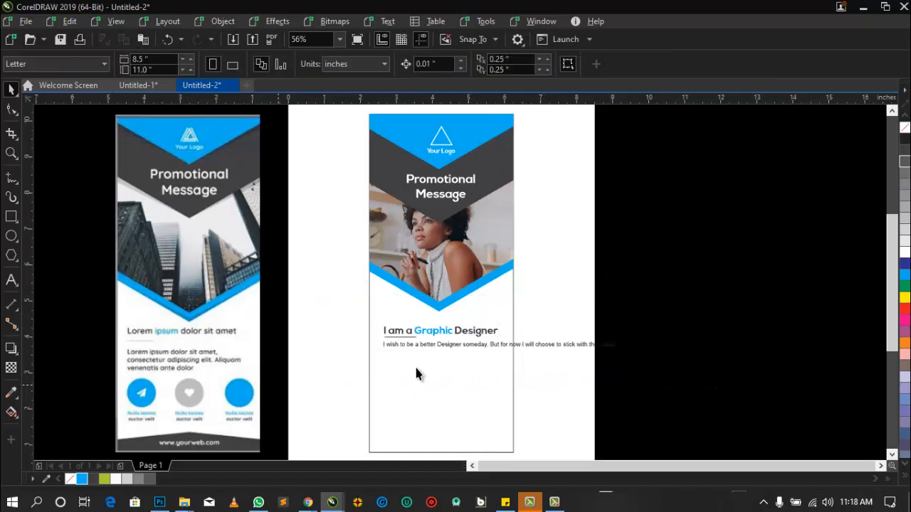
# - Break the body text into three lines, after "someday." and after "stick with", then deselect it
pyautogui.doubleClick(489, 345)
pyautogui.press('Return')
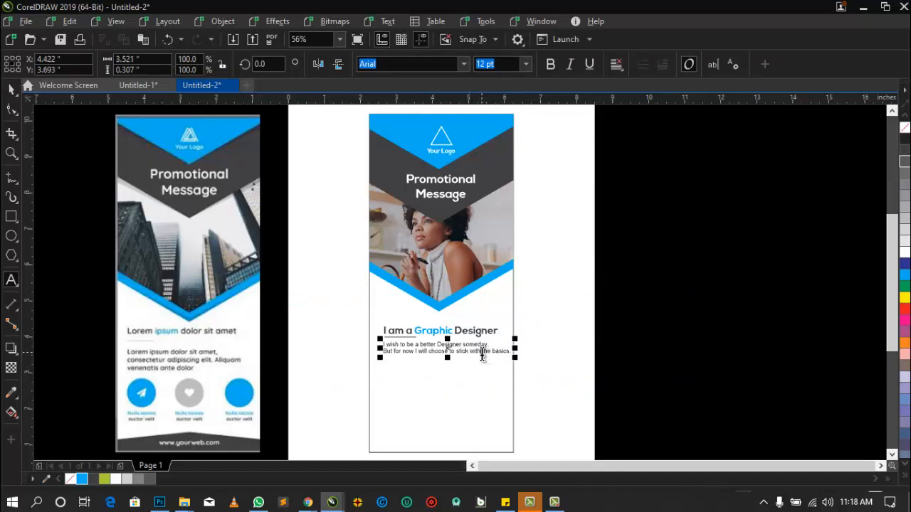
pyautogui.click(480, 351)
pyautogui.press('Return')
pyautogui.hotkey('ctrl', 'space')
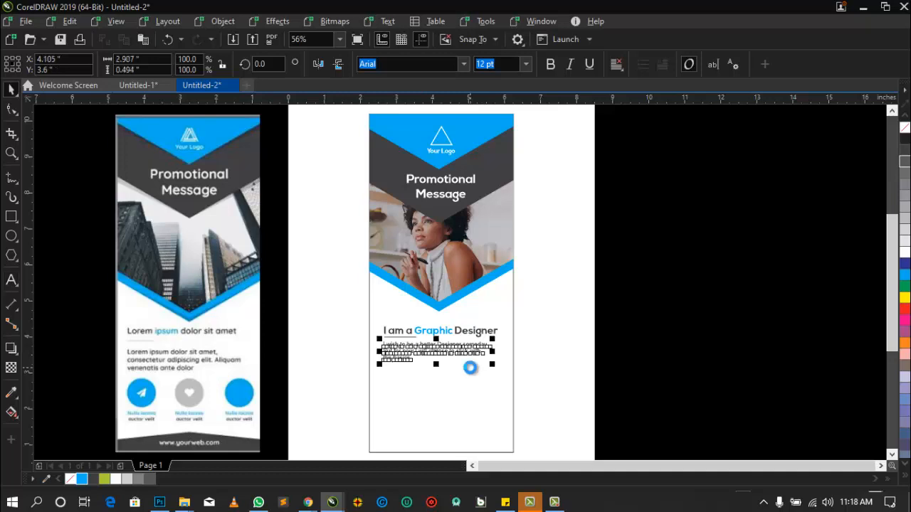
pyautogui.press('Escape')
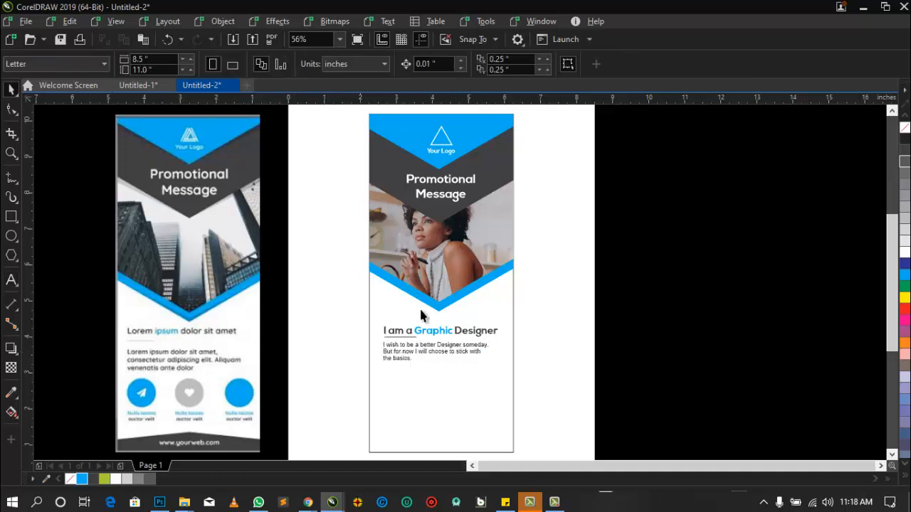
# - Draw a circle about 0.67 inches in diameter below the body text, near the banner's left edge
pyautogui.click(10, 236)
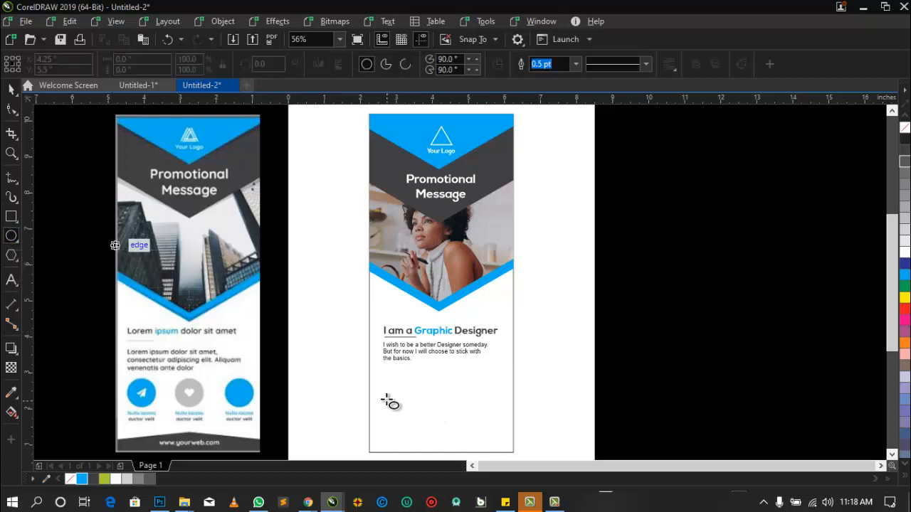
pyautogui.moveTo(378, 377); pyautogui.dragTo(410, 409)
pyautogui.press('space')
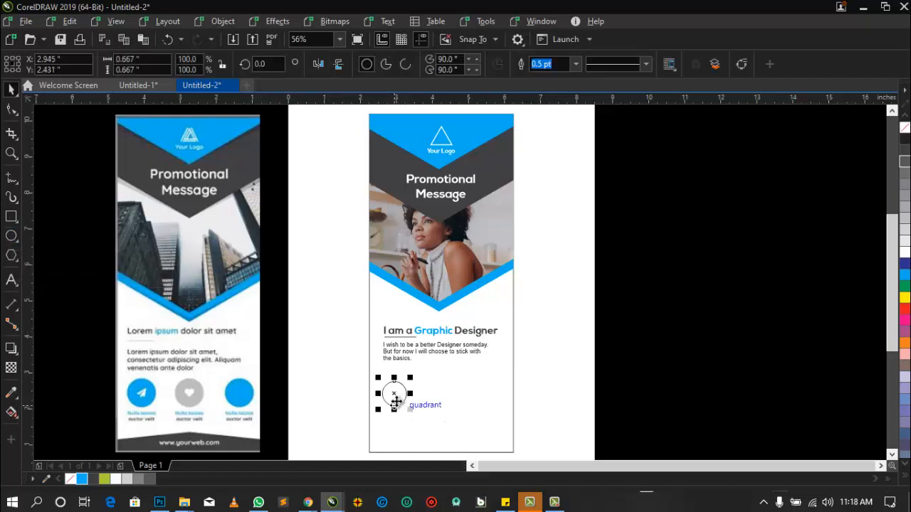
# - Fill the circle with cyan and repeat it at about 0.8 inches in diameter as an evenly spaced row of three
pyautogui.moveTo(904, 275); pyautogui.dragTo(440, 403)
pyautogui.hotkey('ctrl', 'r')
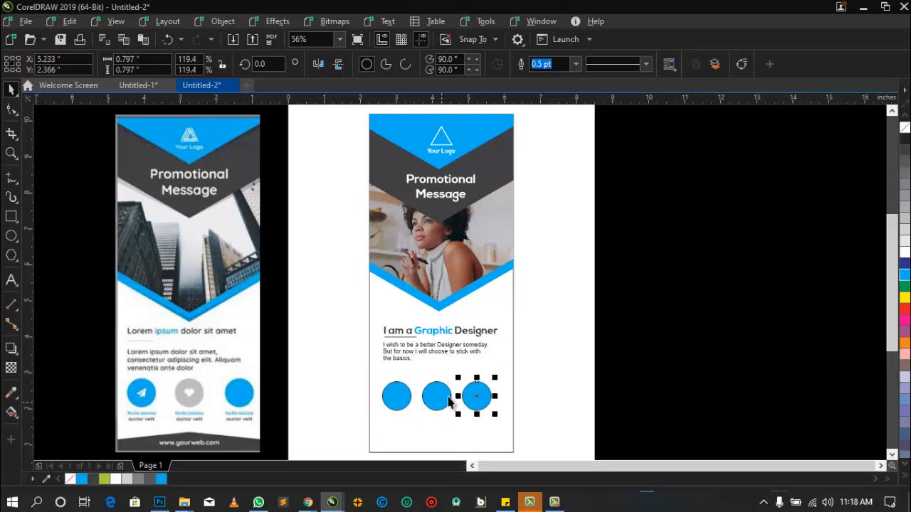
pyautogui.moveTo(540, 365); pyautogui.dragTo(376, 421)
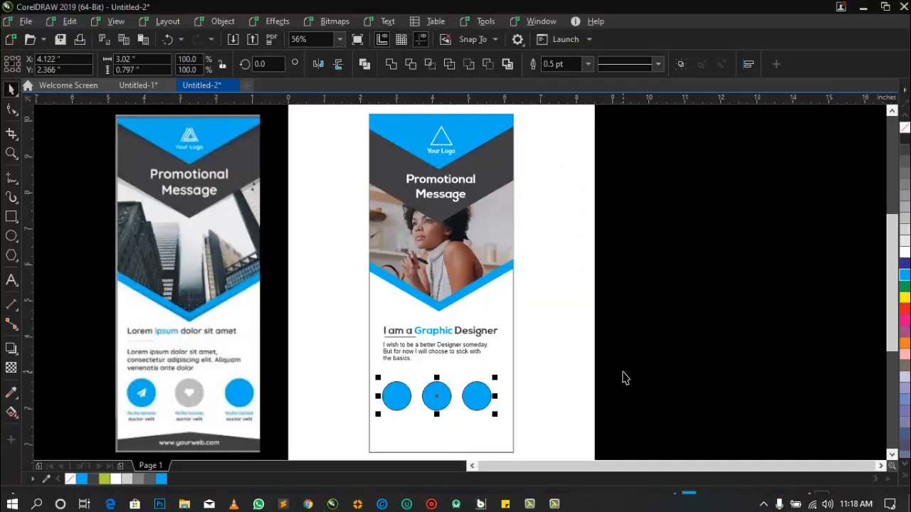
pyautogui.click(612, 360)
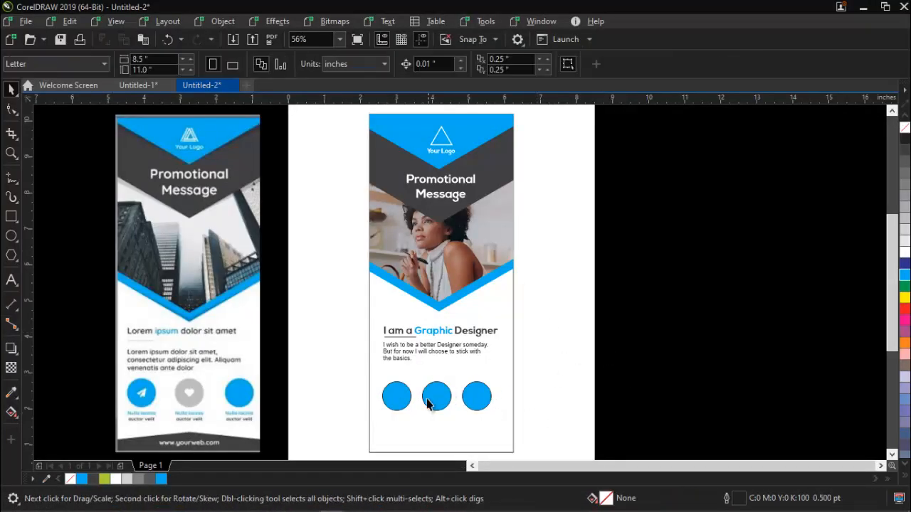
# - Fill the middle circle with the banner's dark grey and remove the outlines from all three circles
pyautogui.click(431, 402)
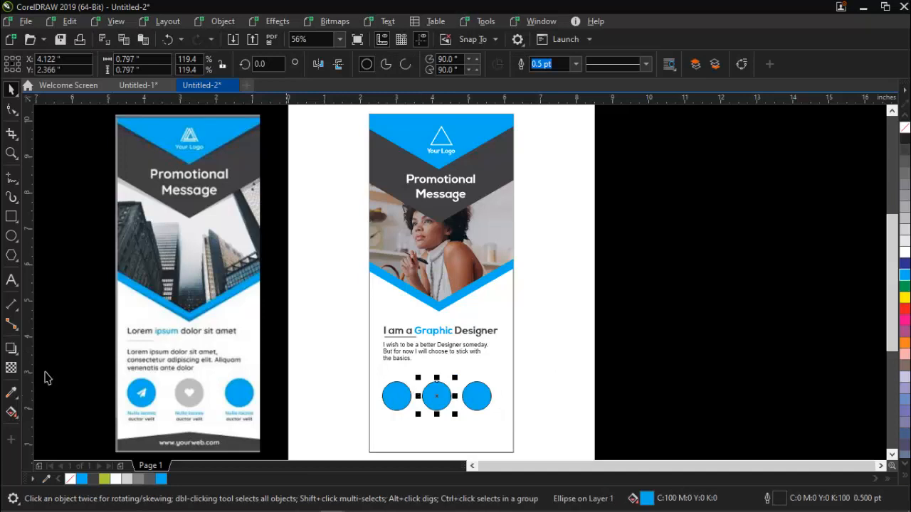
pyautogui.click(93, 480)
pyautogui.moveTo(547, 422); pyautogui.dragTo(370, 363)
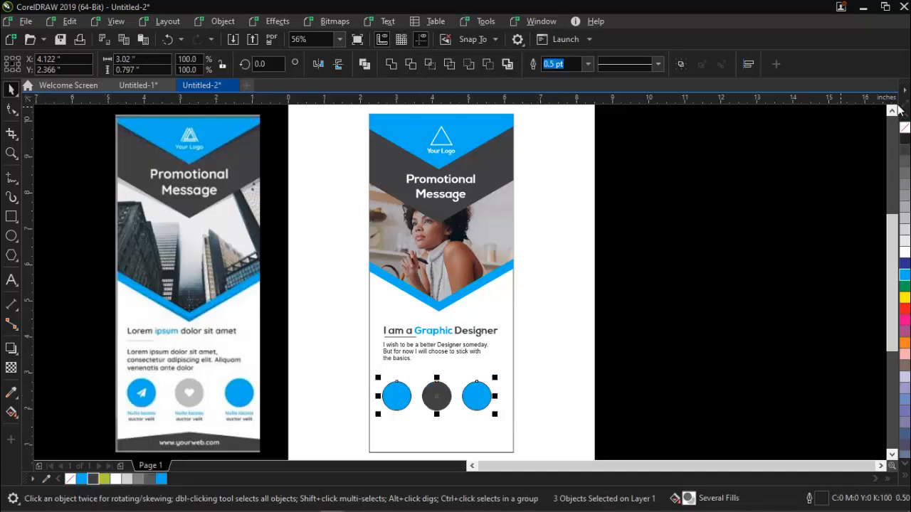
pyautogui.click(598, 278)
pyautogui.click(497, 291)
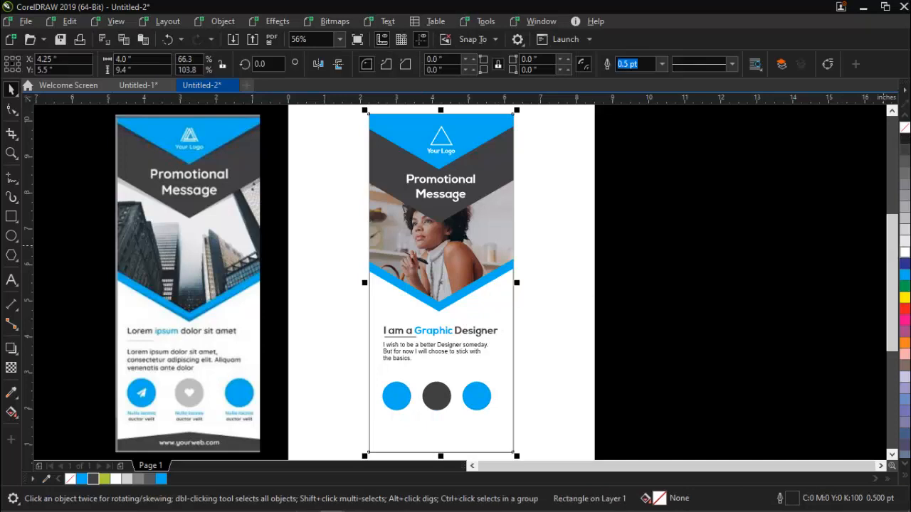
pyautogui.click(738, 278)
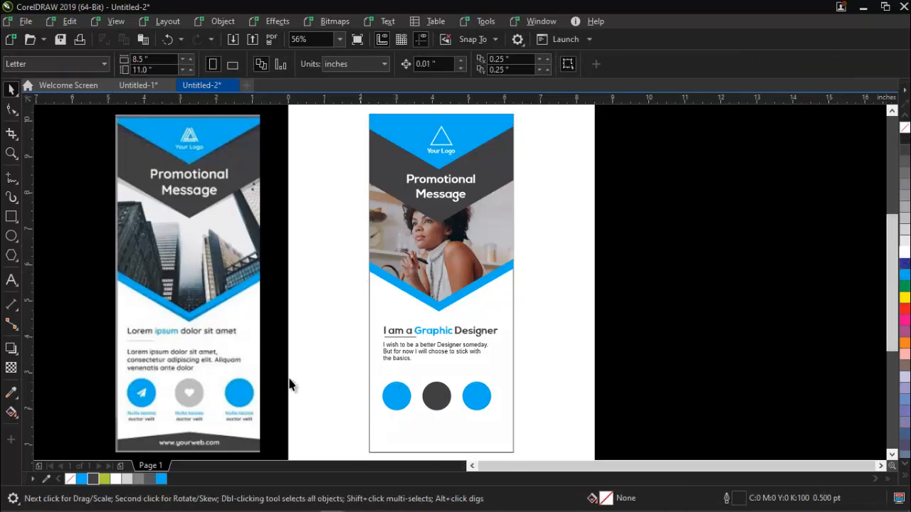
# - Copy the body text beneath the first circle and replace its wording with a centred two-line caption reading "I am better" and "rock it"
pyautogui.click(388, 364)
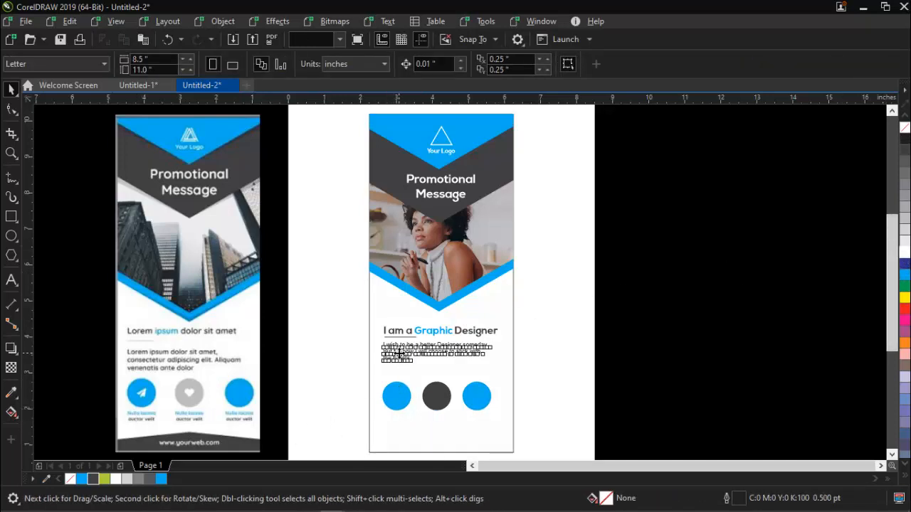
pyautogui.moveTo(396, 357); pyautogui.dragTo(395, 431)
pyautogui.rightClick(395, 432)
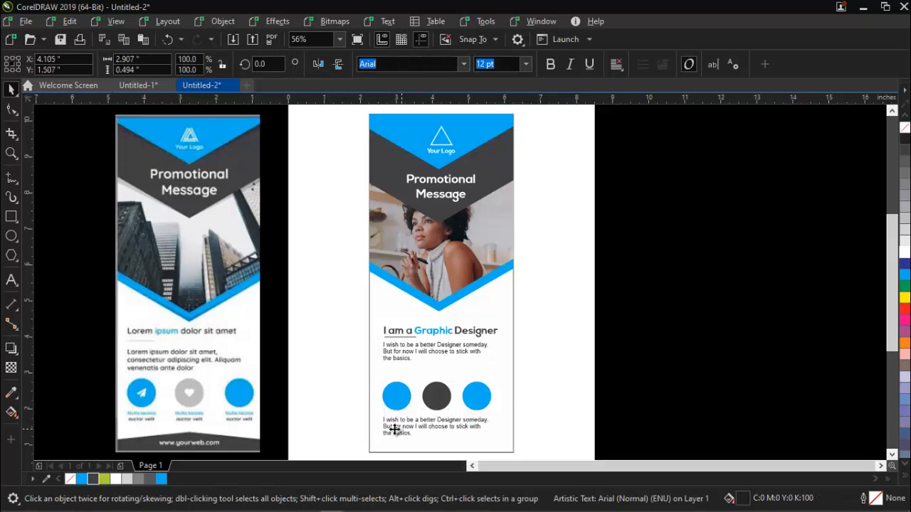
pyautogui.doubleClick(395, 431)
pyautogui.hotkey('ctrl', 'a')
pyautogui.write('la')
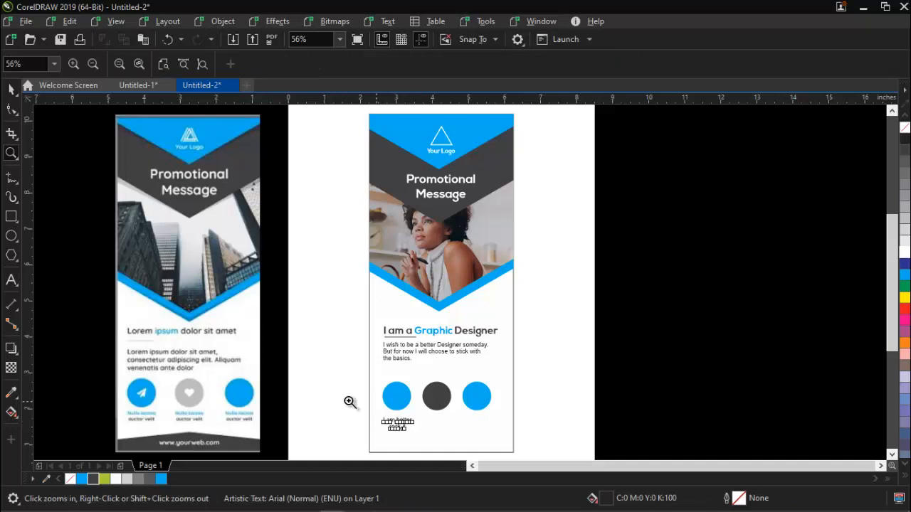
# - Colour the caption's separate line "I am better" cyan and its line "rock it" the banner's dark grey
pyautogui.moveTo(147, 400); pyautogui.dragTo(599, 428)
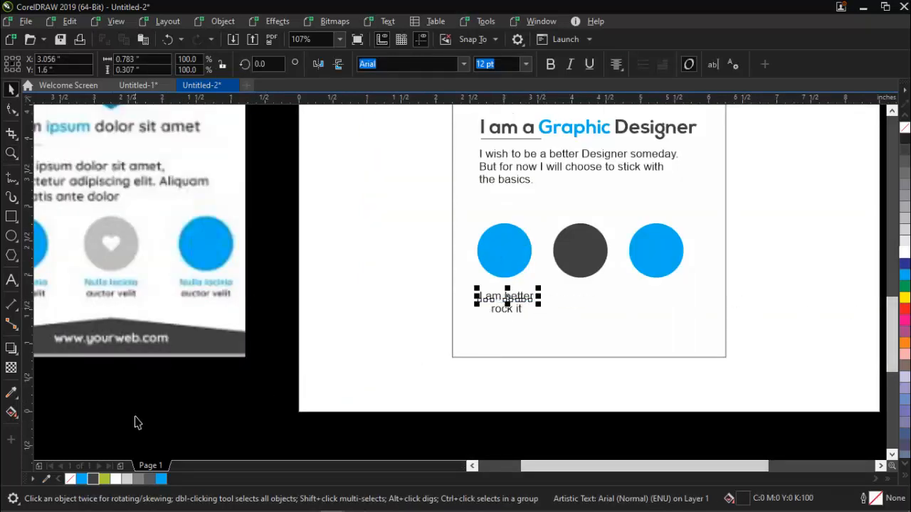
pyautogui.click(160, 479)
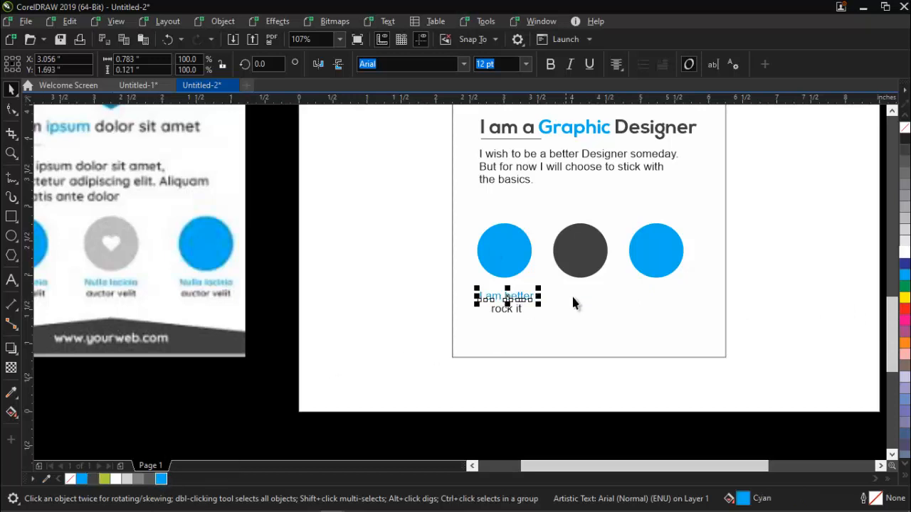
pyautogui.click(505, 310)
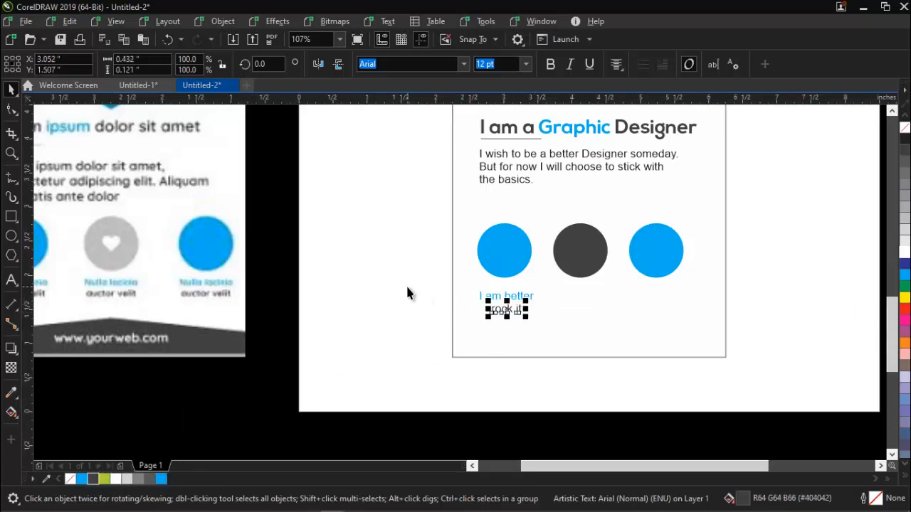
# - Change the font of both caption lines to Campton Light DEMO
pyautogui.moveTo(402, 285); pyautogui.dragTo(627, 359)
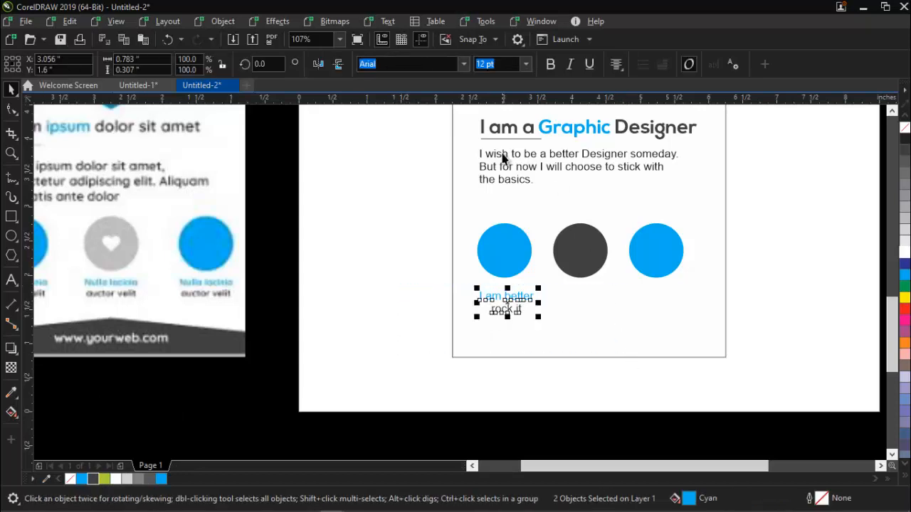
pyautogui.click(466, 63)
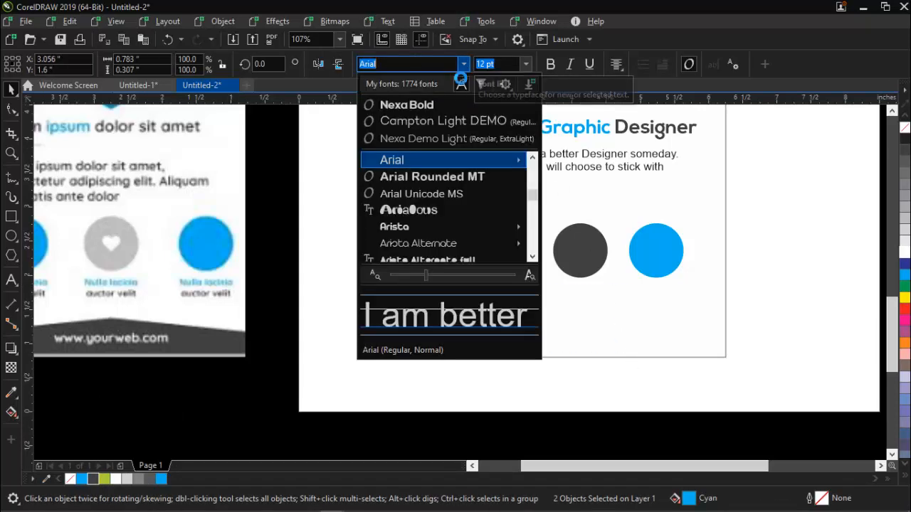
pyautogui.click(422, 122)
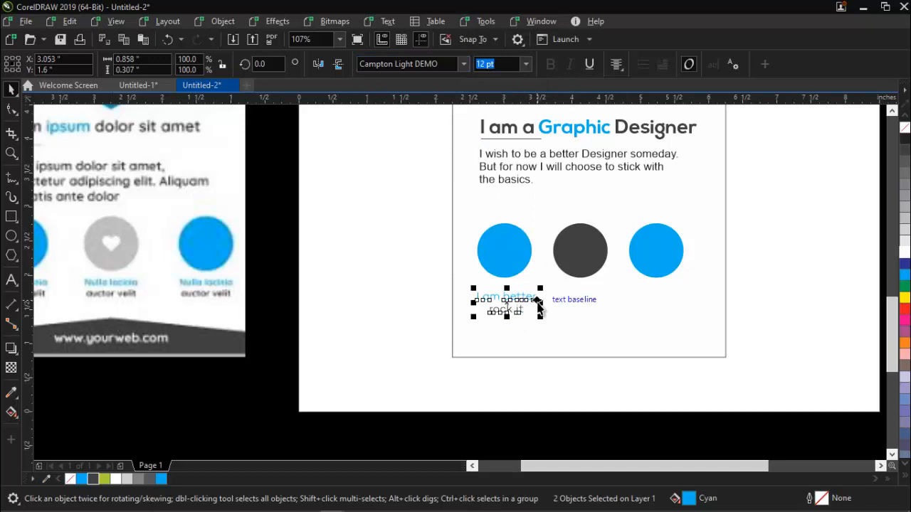
# - Move the caption closer to the first circle, group its two lines, and centre the group under that circle
pyautogui.press('Up')
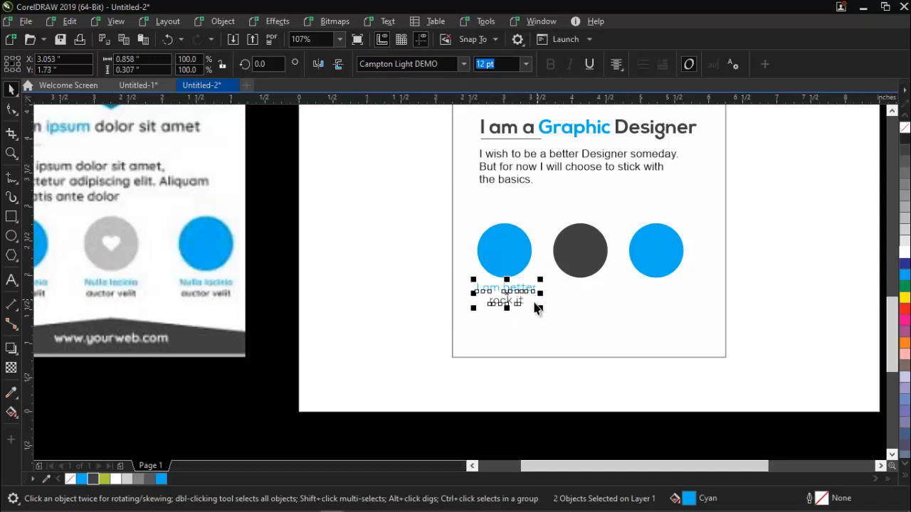
pyautogui.hotkey('ctrl', 'g')
pyautogui.keyDown('shift'); pyautogui.click(509, 249); pyautogui.keyUp('shift')
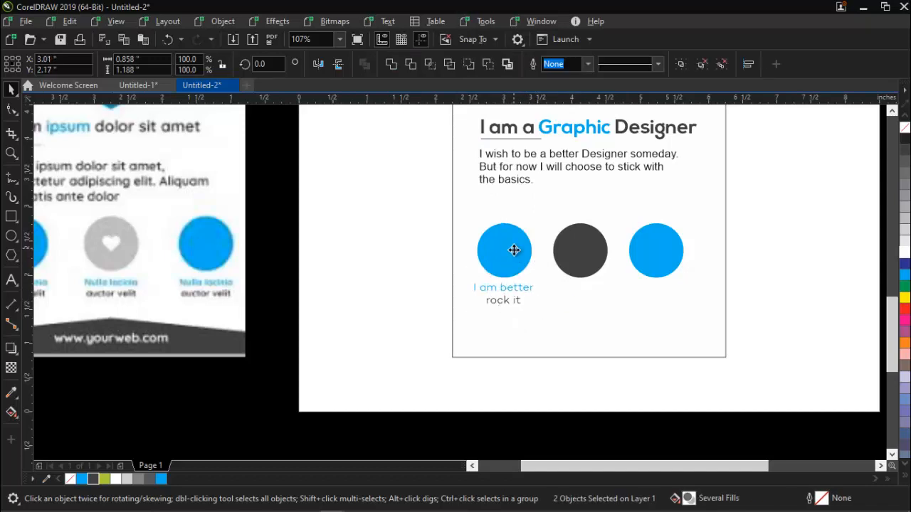
pyautogui.press('Escape')
# - Copy the grouped caption beneath the second and third circles, centring each copy horizontally on its circle
pyautogui.click(512, 291)
pyautogui.moveTo(512, 290); pyautogui.dragTo(671, 292)
pyautogui.keyDown('shift'); pyautogui.click(576, 258); pyautogui.keyUp('shift')
pyautogui.press('c')
pyautogui.press('Escape')
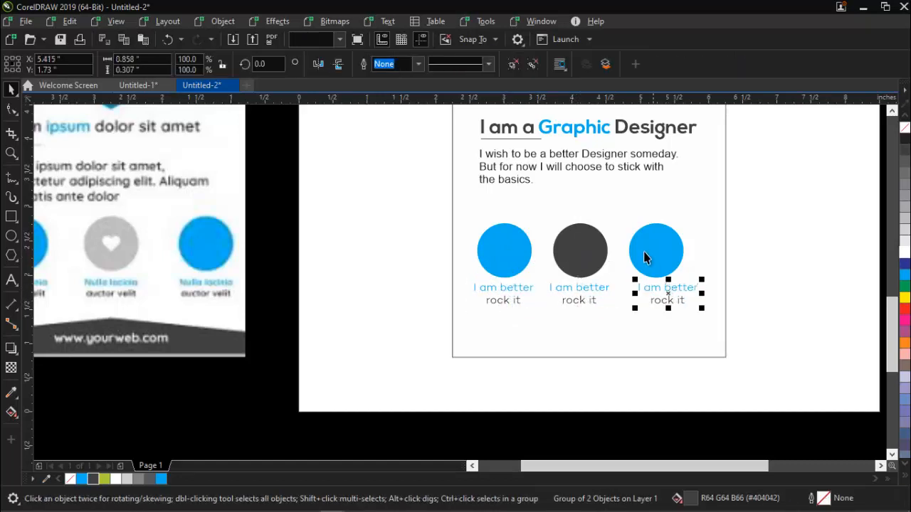
pyautogui.keyDown('shift'); pyautogui.click(675, 257); pyautogui.keyUp('shift')
pyautogui.press('c')
pyautogui.press('Escape')
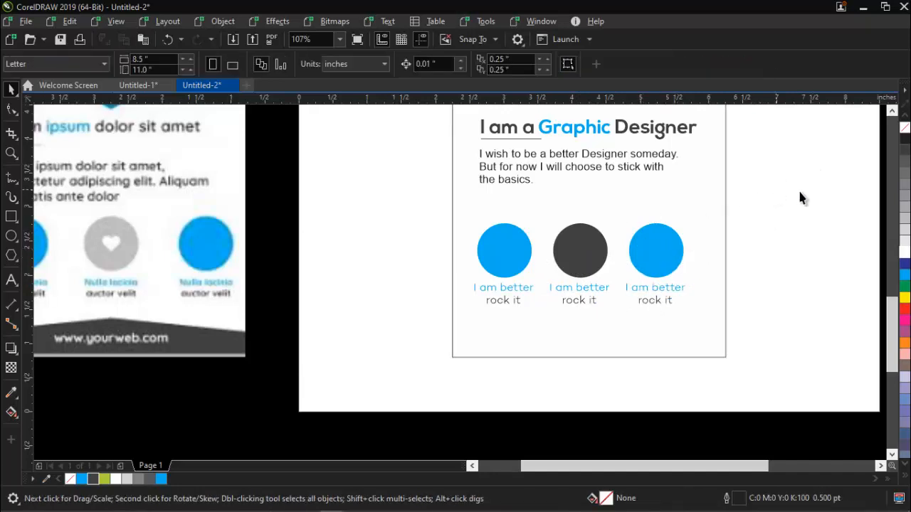
# - Group the three circles together with their captions
pyautogui.moveTo(405, 342); pyautogui.dragTo(406, 336)
pyautogui.hotkey('ctrl', 'g')
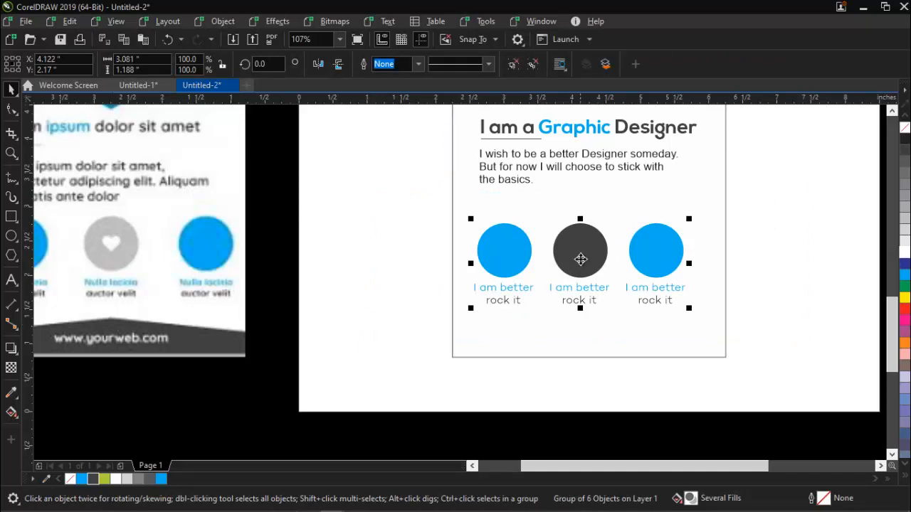
# - Move the group of captioned circles up closer to the body text, keeping it between the text and the banner's lower edge
pyautogui.moveTo(579, 258); pyautogui.dragTo(576, 230)
pyautogui.press('Escape')
# - Draw a rectangle about 5.2 in wide and 0.73 in high across the banner's lower edge, overhanging both sides
pyautogui.press('z')
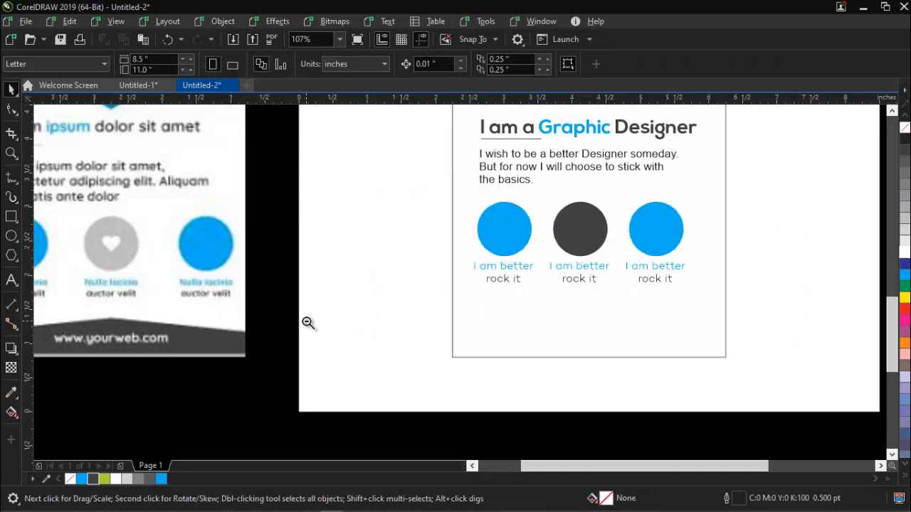
pyautogui.rightClick(308, 322)
pyautogui.moveTo(116, 413); pyautogui.dragTo(605, 482)
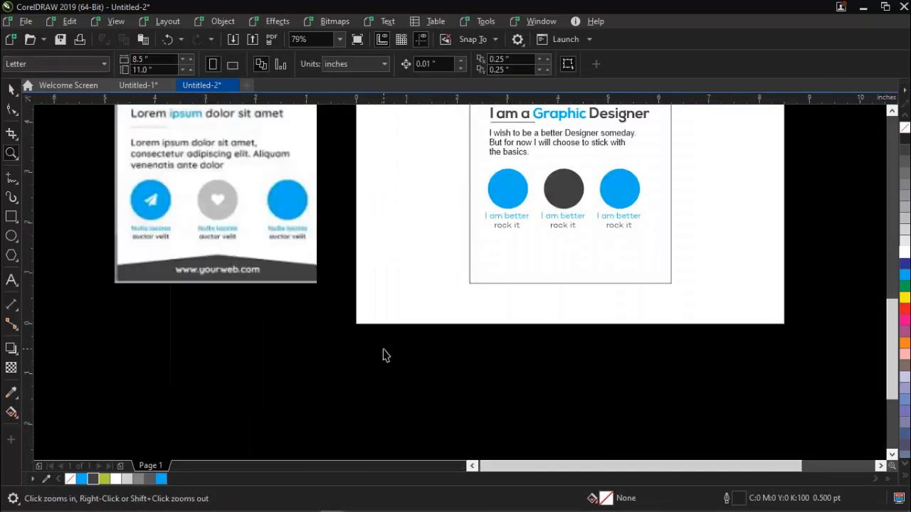
pyautogui.click(10, 216)
pyautogui.moveTo(443, 254); pyautogui.dragTo(705, 292)
pyautogui.press('space')
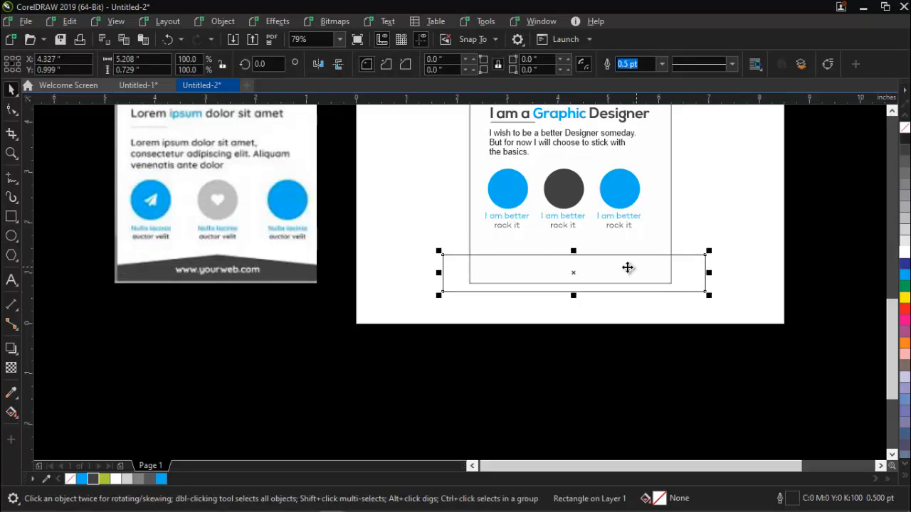
# - Convert the footer rectangle to curves and pull the middle of its upper edge up into a shallow peak
pyautogui.hotkey('ctrl', 'q')
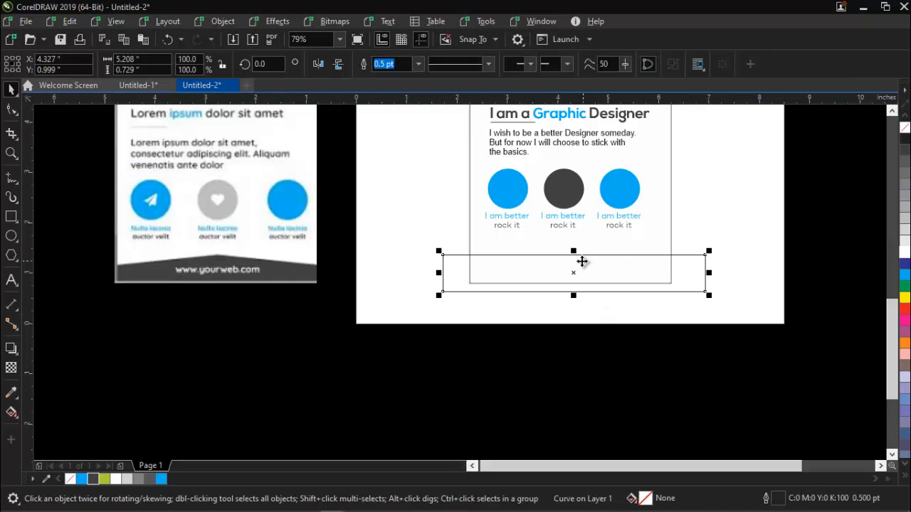
pyautogui.press('F10')
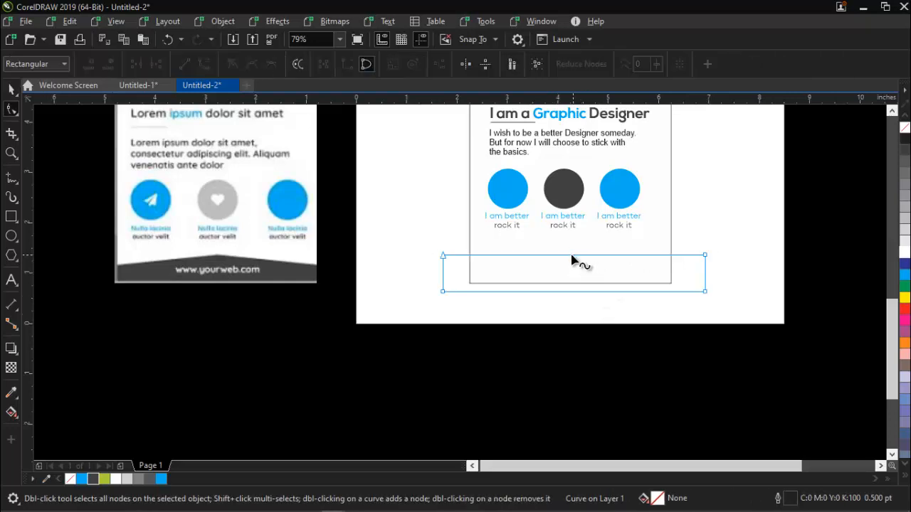
pyautogui.moveTo(572, 257); pyautogui.dragTo(574, 243)
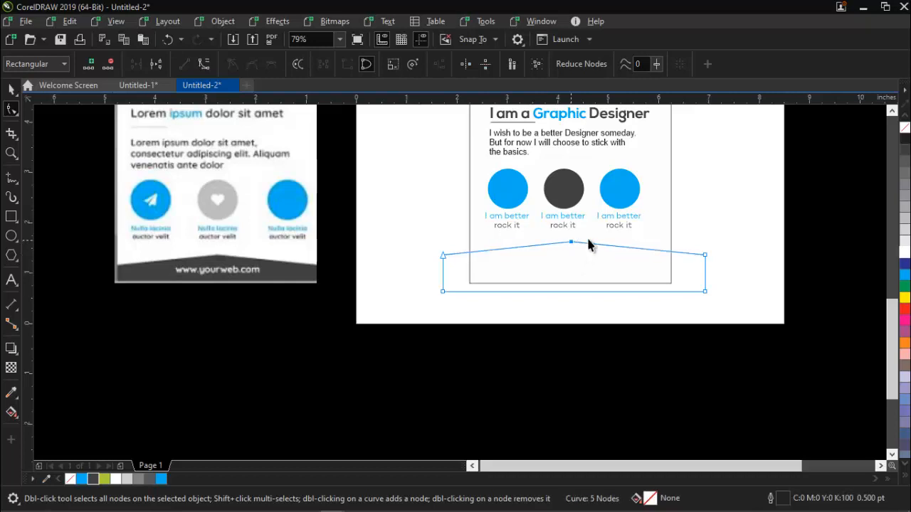
# - Intersect the peaked footer shape with the banner background and delete the original overhanging shape
pyautogui.press('space')
pyautogui.keyDown('shift'); pyautogui.click(662, 224); pyautogui.keyUp('shift')
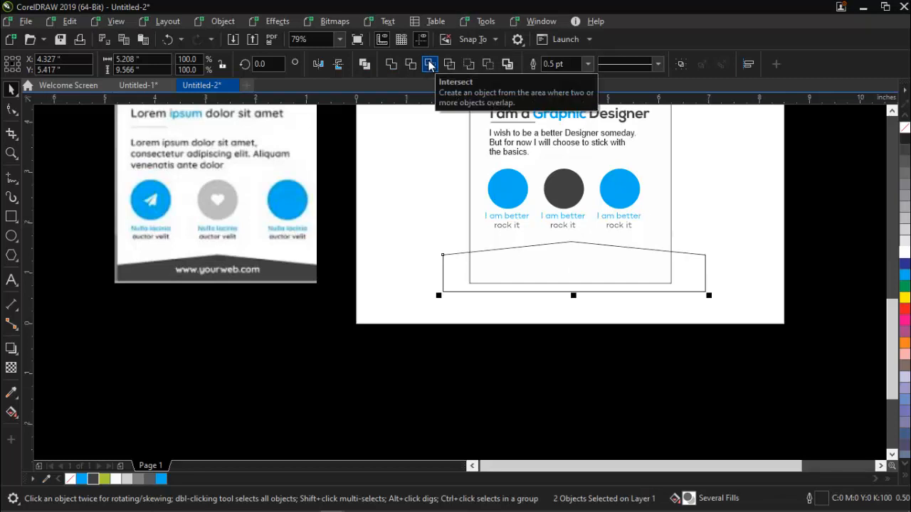
pyautogui.click(429, 63)
pyautogui.click(692, 271)
pyautogui.press('Delete')
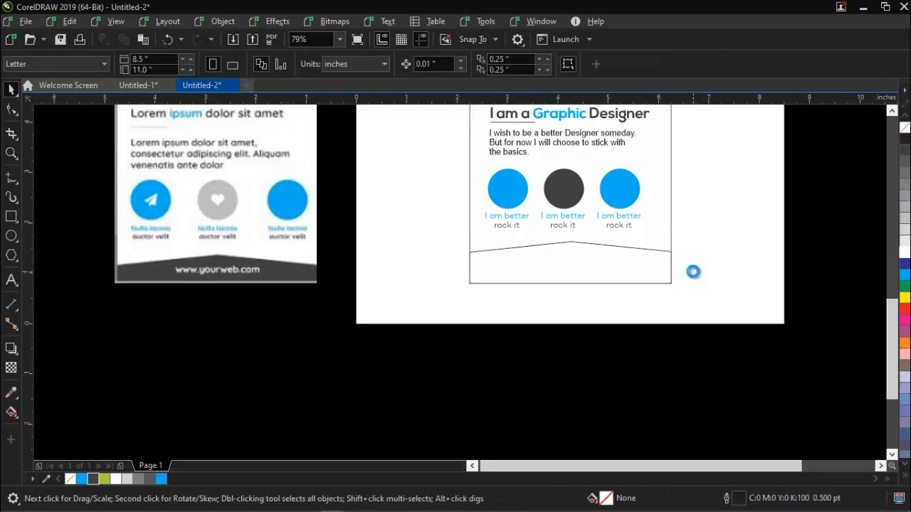
# - Fill the trimmed footer band with the dark grey R64 G64 B66 and remove its outline
pyautogui.press('F4')
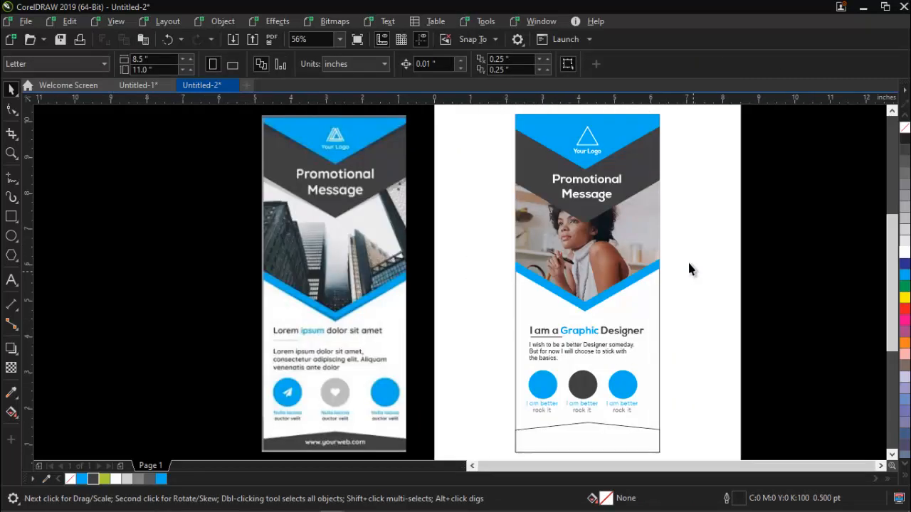
pyautogui.click(573, 432)
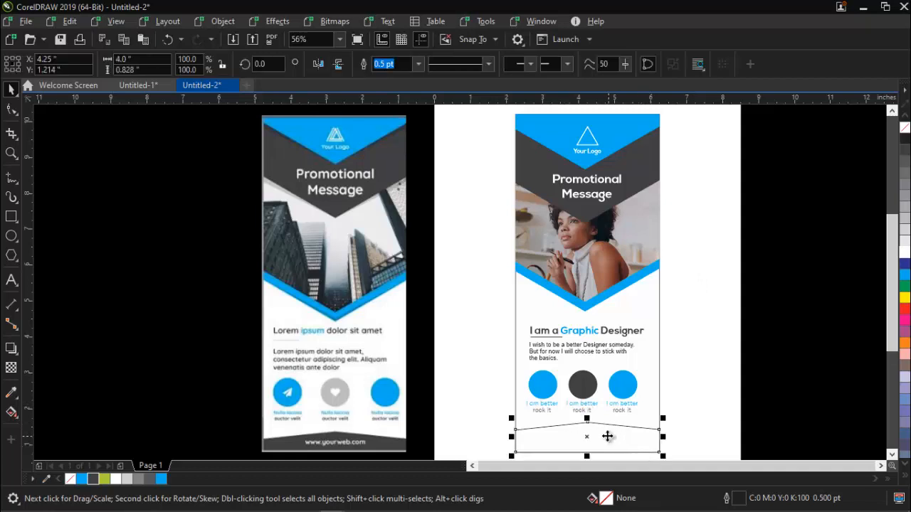
pyautogui.click(92, 478)
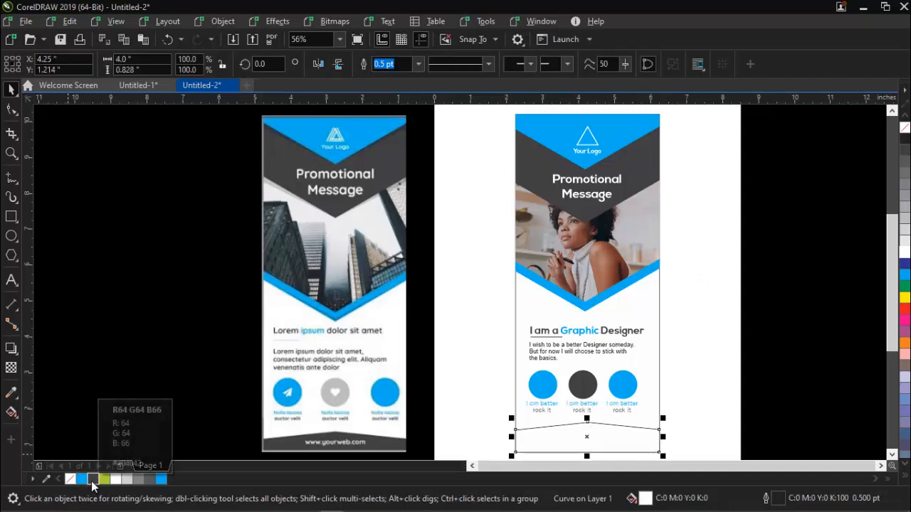
pyautogui.rightClick(70, 478)
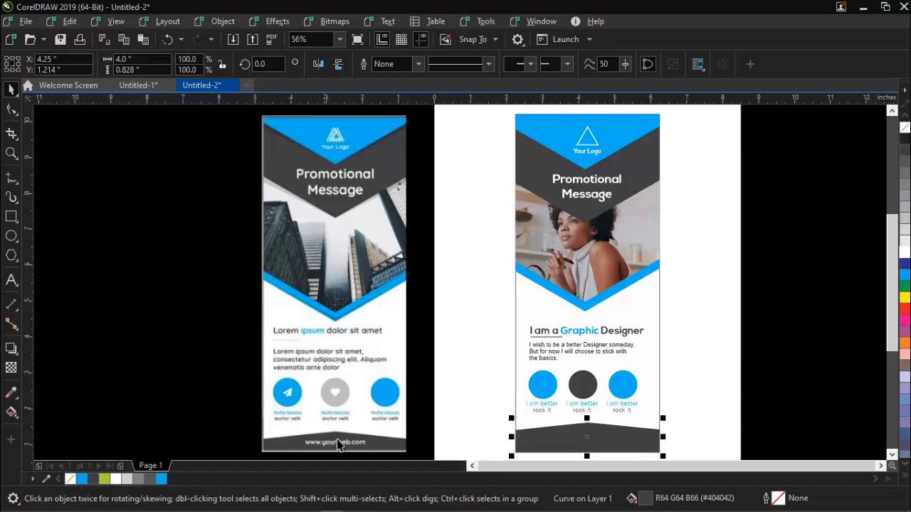
pyautogui.click(555, 502)
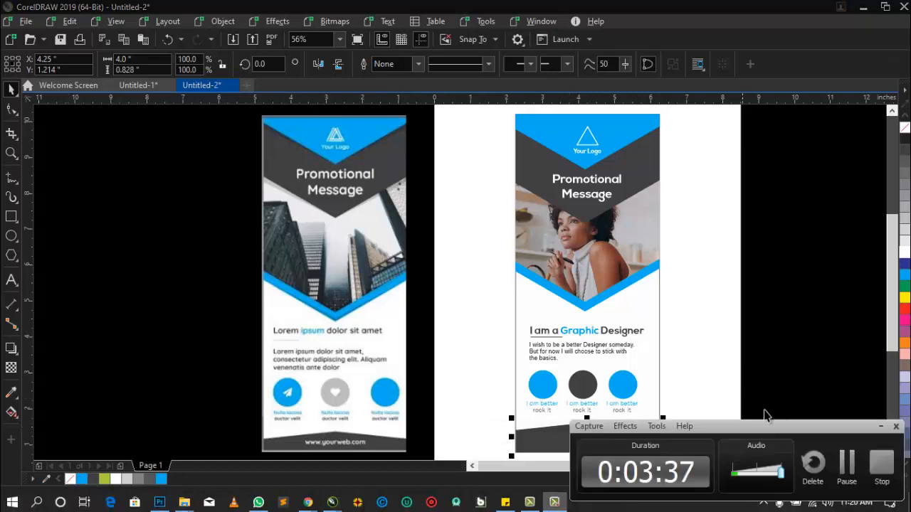
pyautogui.click(880, 426)
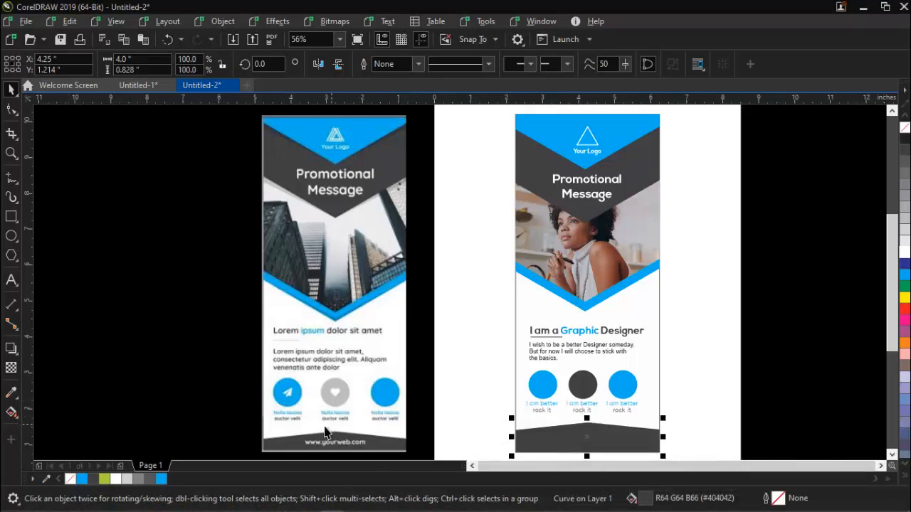
# - Copy the grouped tagline with its underline onto the footer band, centred horizontally on the banner
pyautogui.moveTo(577, 333); pyautogui.dragTo(583, 442)
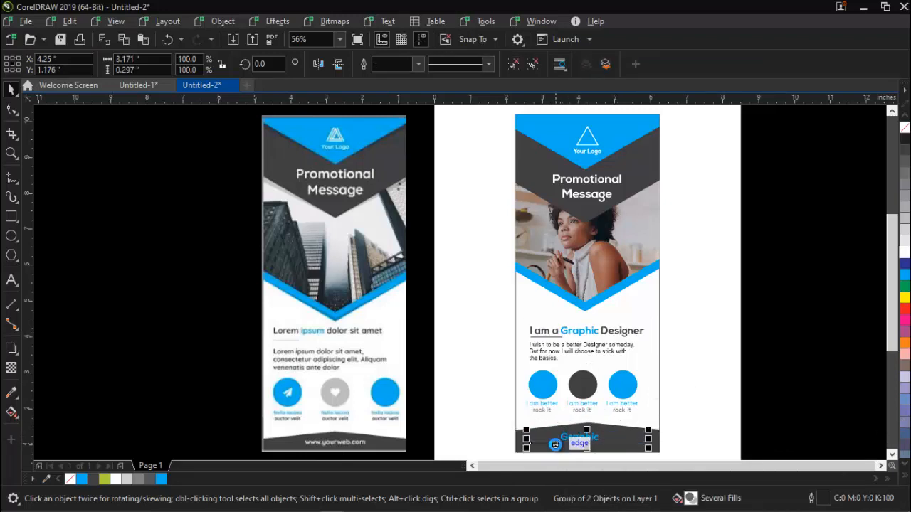
pyautogui.press('Escape')
pyautogui.click(556, 446)
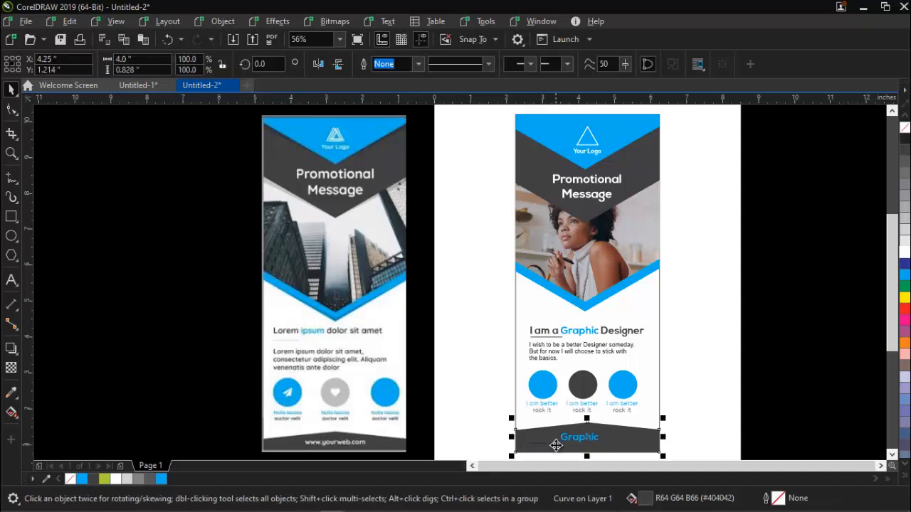
# - Ungroup the tagline copy on the footer band and delete its underline
pyautogui.click(593, 439)
pyautogui.hotkey('ctrl', 'u')
pyautogui.press('Escape')
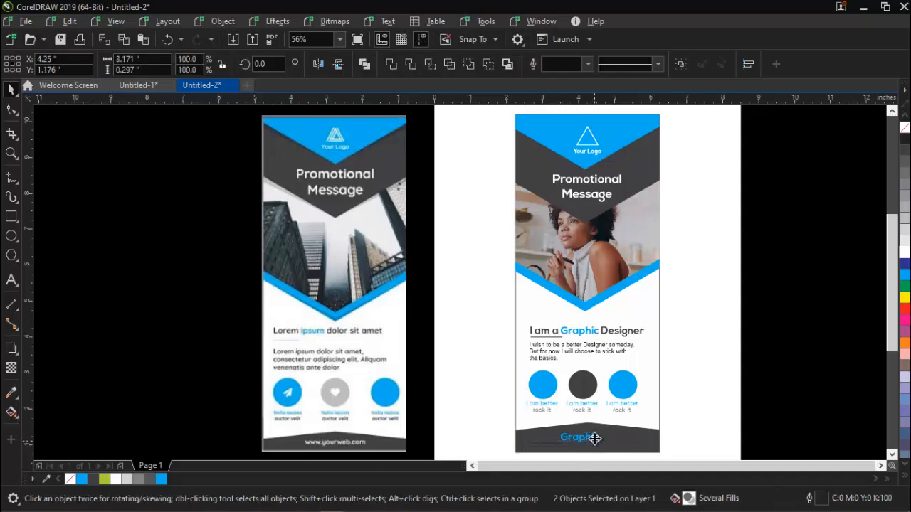
pyautogui.moveTo(486, 427); pyautogui.dragTo(574, 453)
pyautogui.press('Delete')
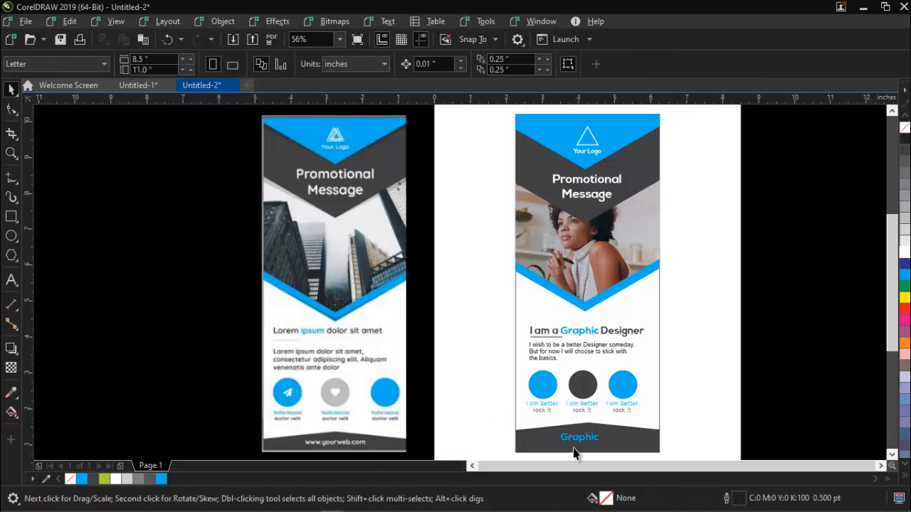
# - Replace the footer tagline text with "VSL Concept" and fill it white
pyautogui.doubleClick(588, 438)
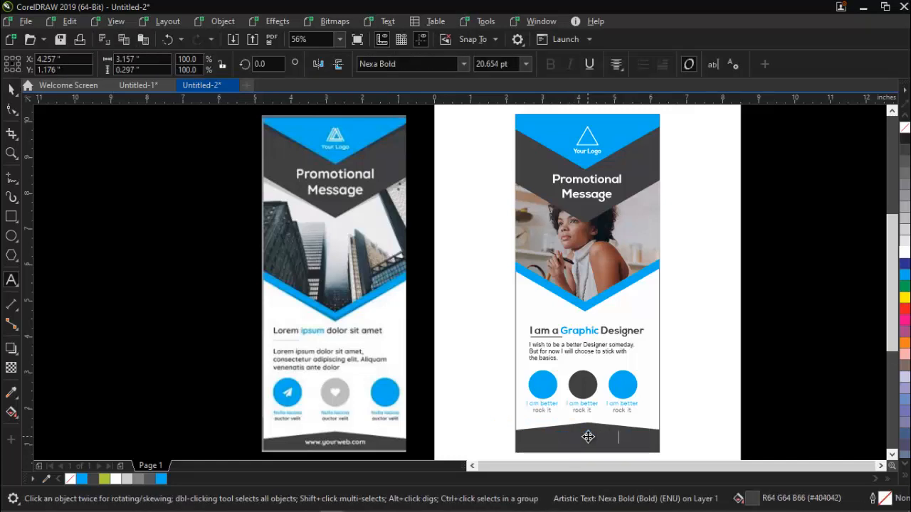
pyautogui.hotkey('ctrl', 'space')
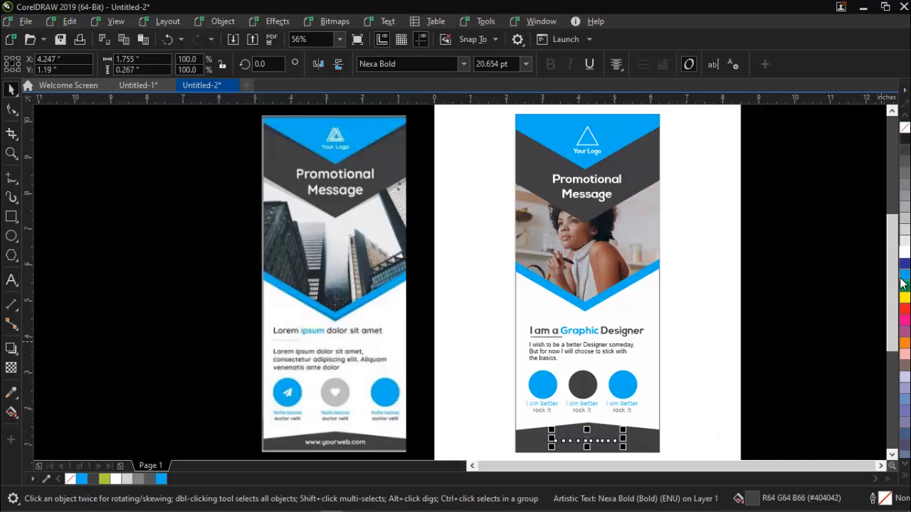
pyautogui.click(904, 253)
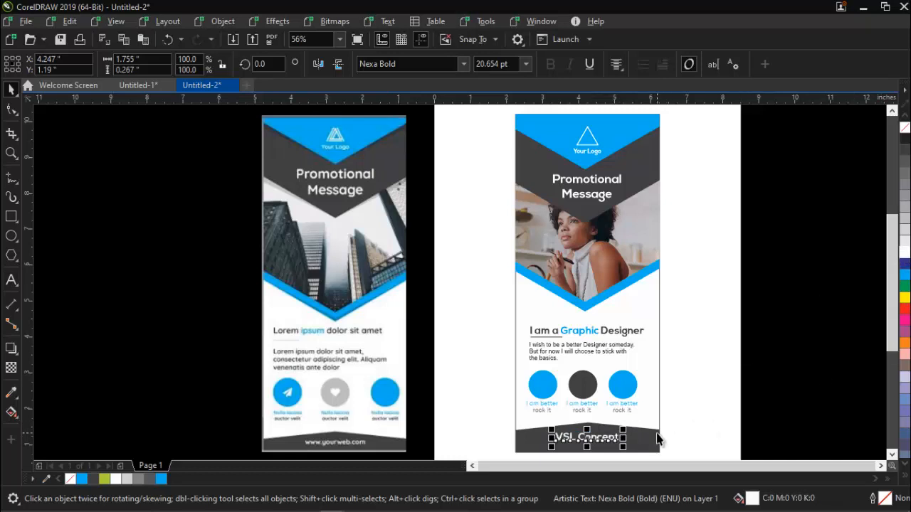
pyautogui.keyDown('shift'); pyautogui.click(649, 436); pyautogui.keyUp('shift')
pyautogui.press('Escape')
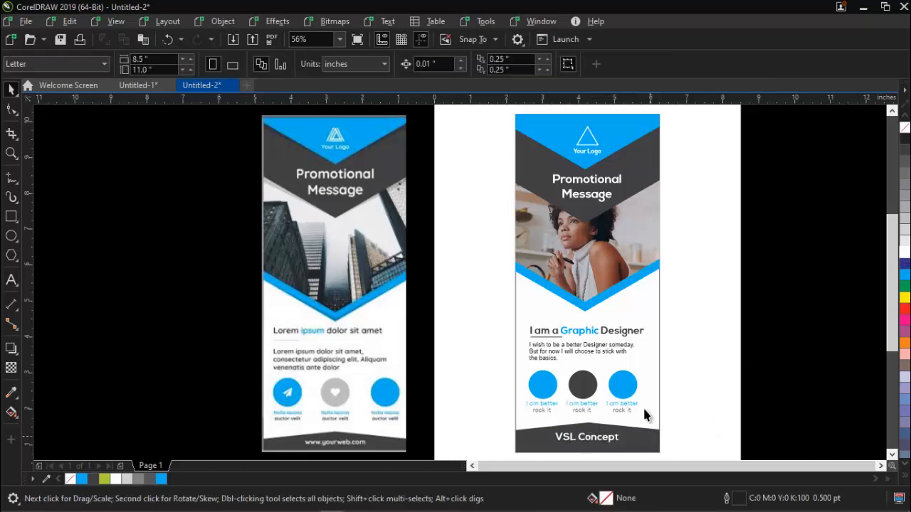
# - Remove the outline from the banner's white background rectangle
pyautogui.click(635, 343)
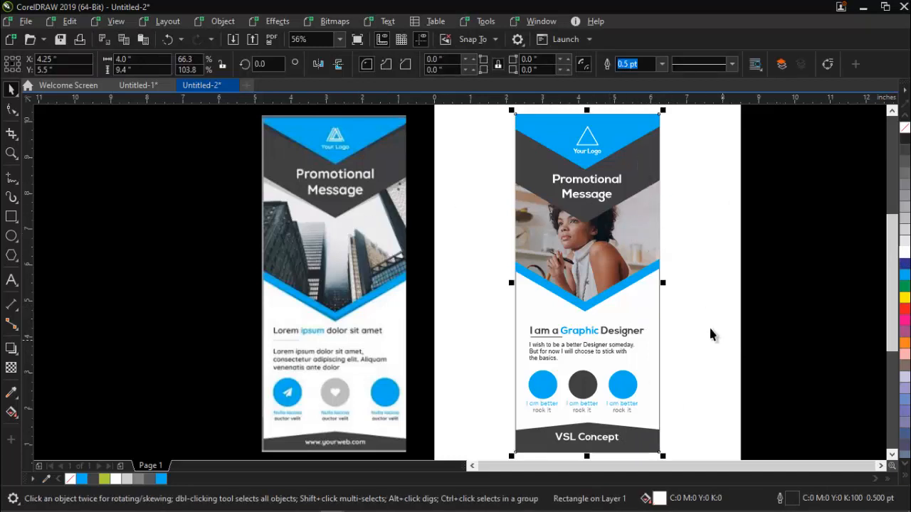
pyautogui.click(905, 129)
pyautogui.click(712, 112)
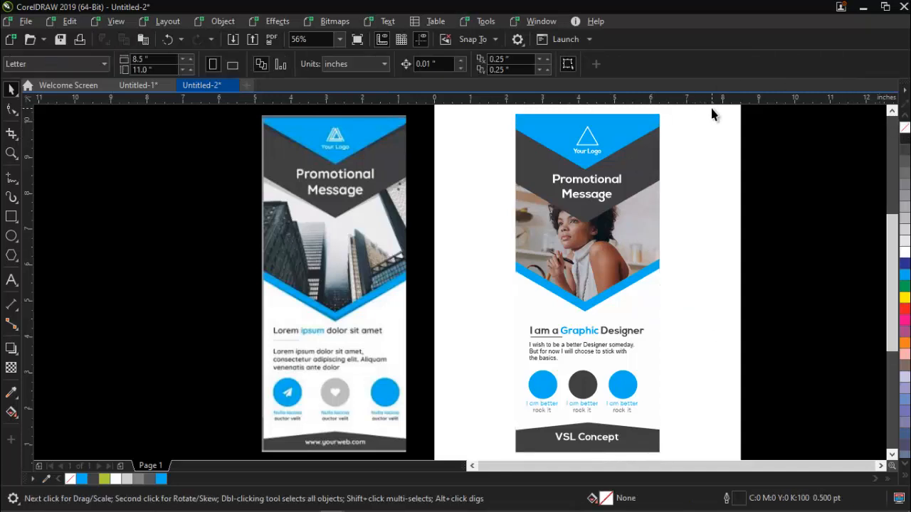
# - Group all the finished banner's objects and delete the reference banner image beside the page
pyautogui.moveTo(711, 110); pyautogui.dragTo(453, 451)
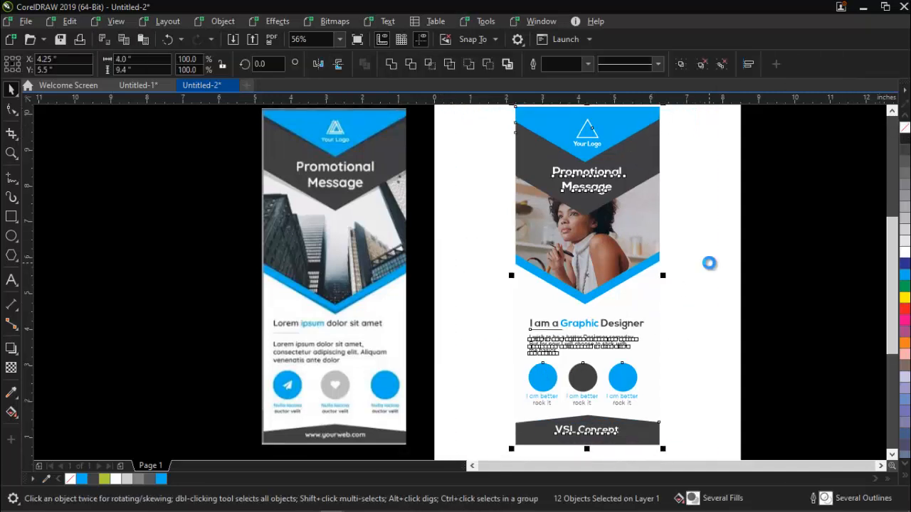
pyautogui.hotkey('ctrl', 'g')
pyautogui.click(265, 247)
pyautogui.press('Delete')
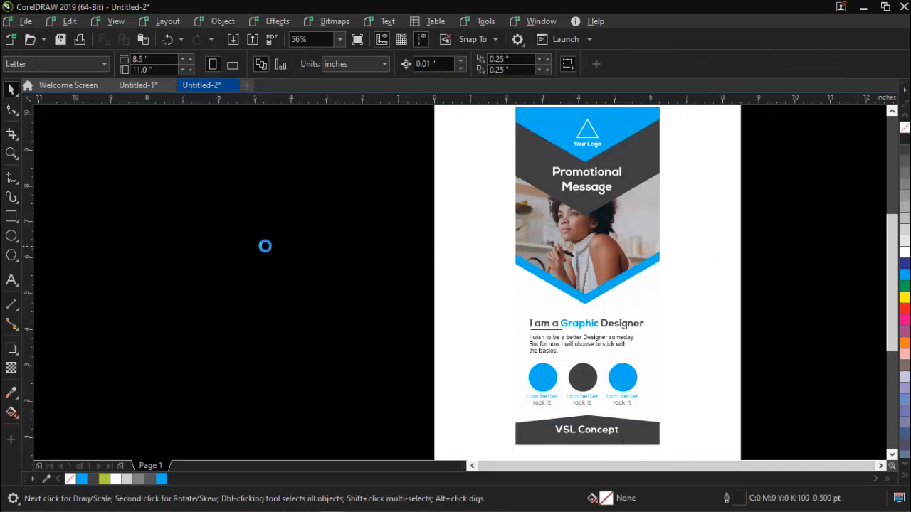
pyautogui.press('F4')
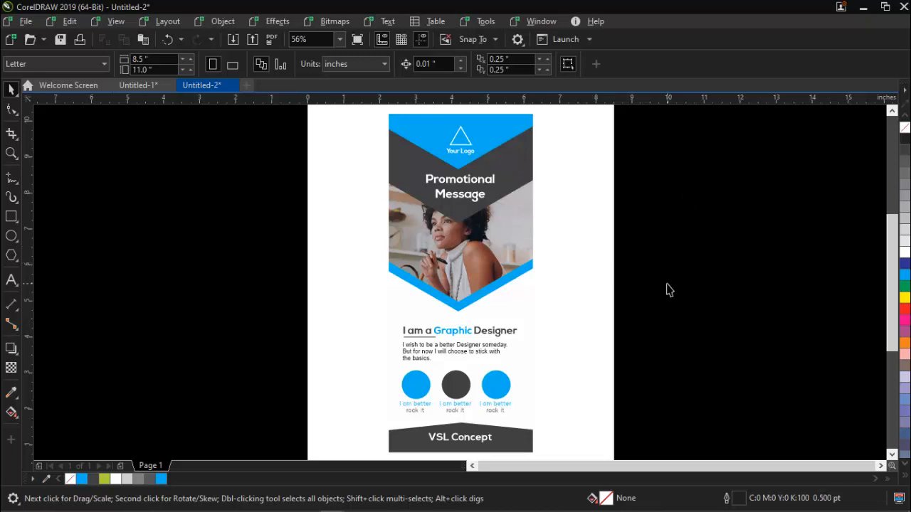
# - Export only the selected banner to the Desktop as a PNG named "class roll up bannernn", accepting the PNG export settings
pyautogui.hotkey('ctrl', 'a')
pyautogui.hotkey('ctrl', 'e')
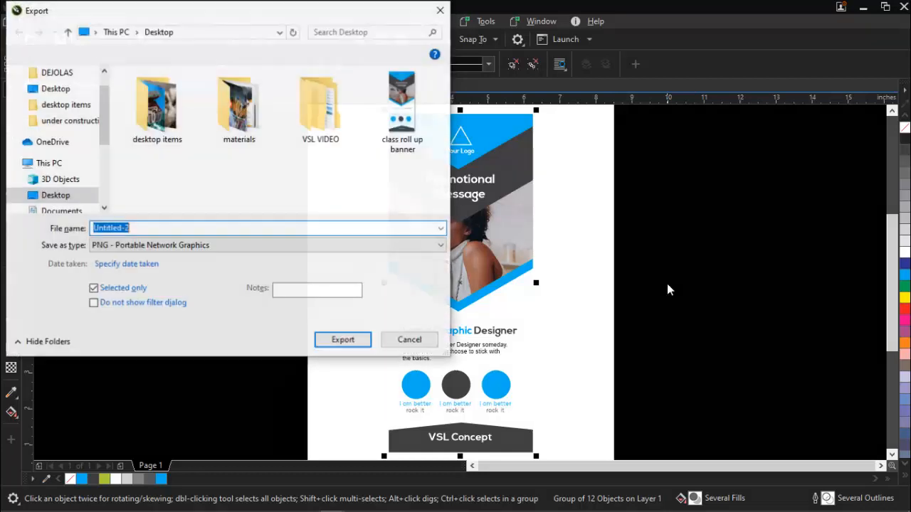
pyautogui.click(401, 115)
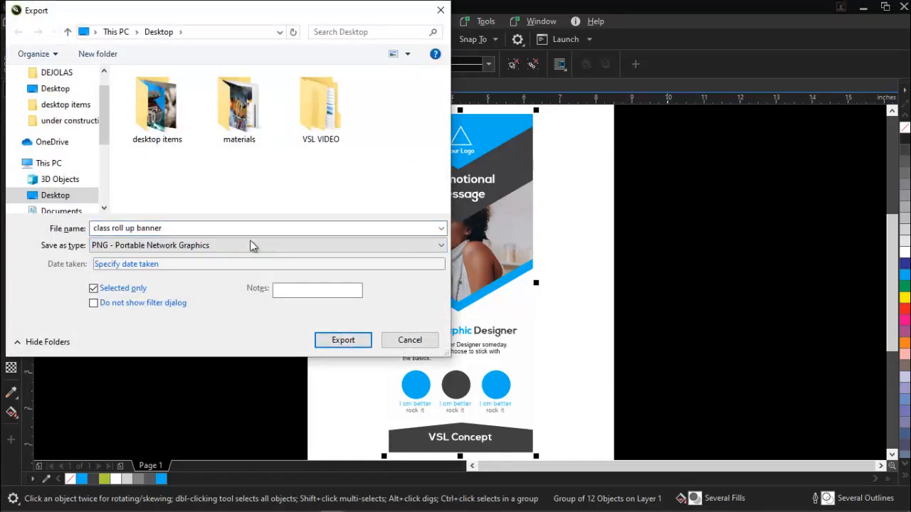
pyautogui.click(197, 229)
pyautogui.click(197, 230)
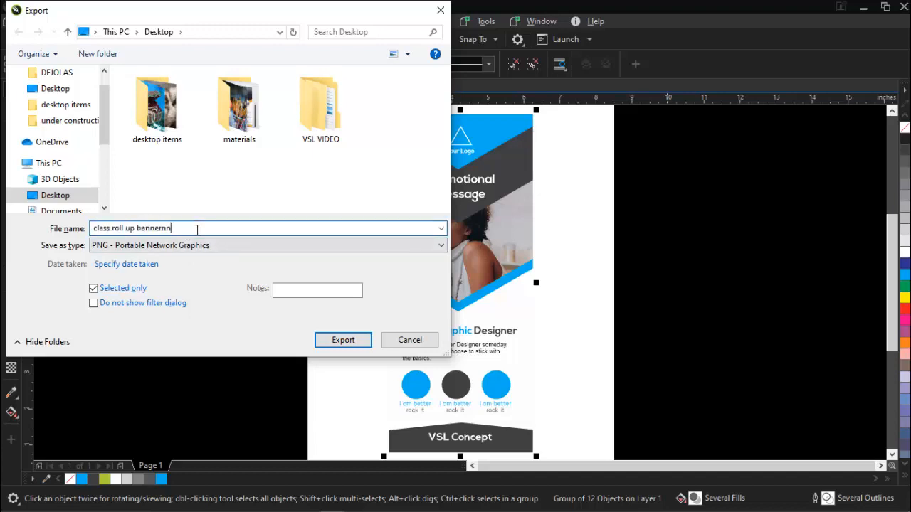
pyautogui.press('Return')
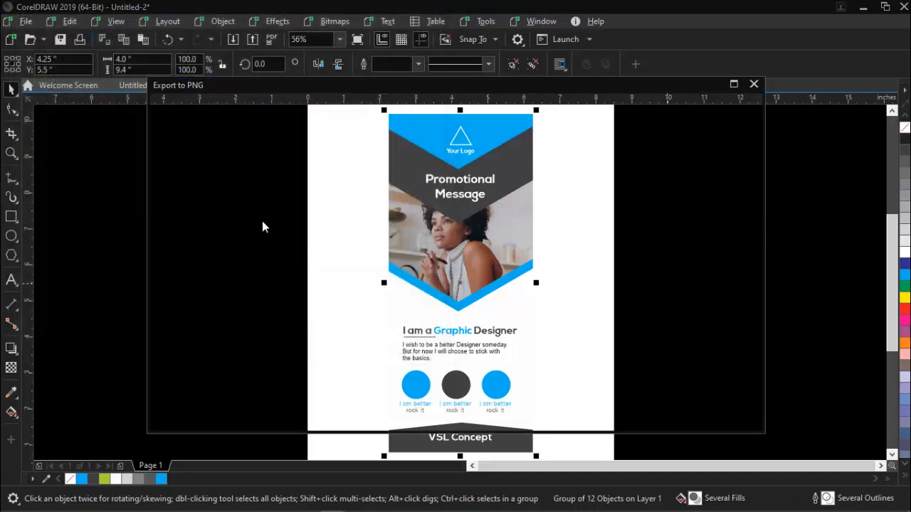
pyautogui.press('Return')
# - Export only the selected banner to the Desktop as a PNG named "roll up banner", accepting the PNG export settings
pyautogui.hotkey('ctrl', 'e')
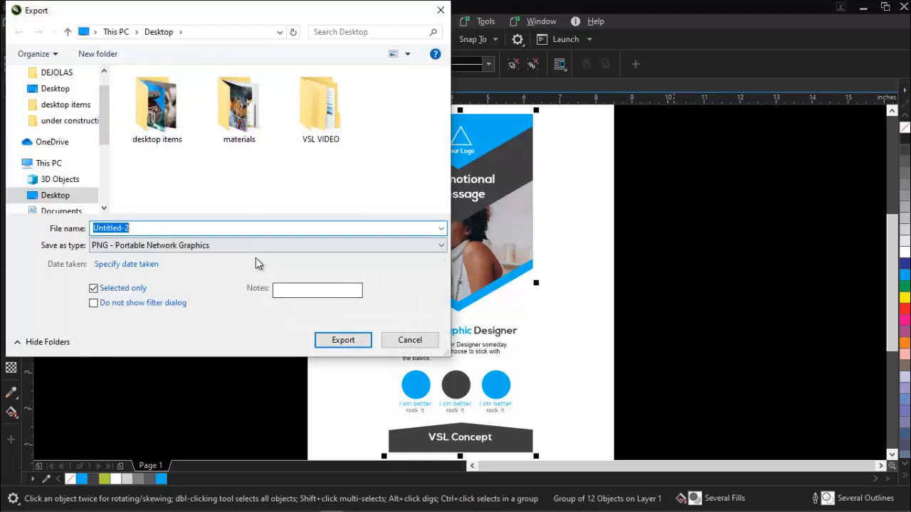
pyautogui.click(171, 245)
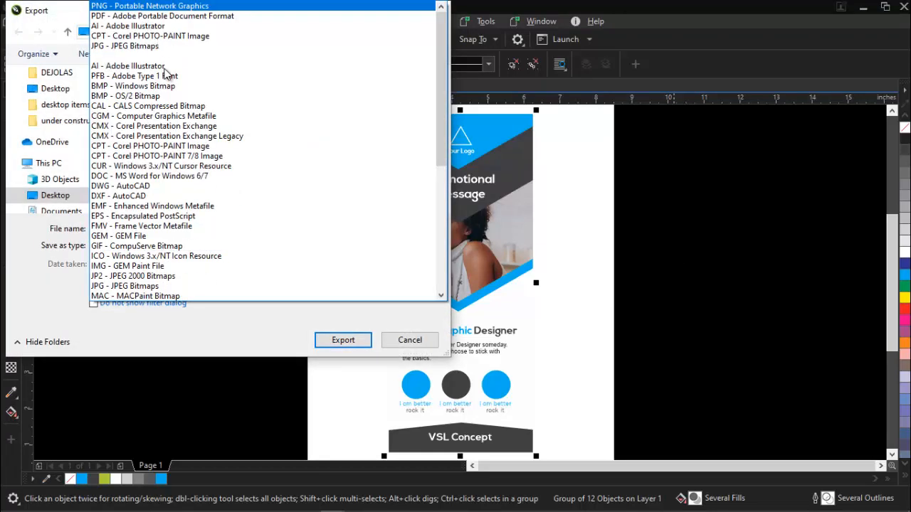
pyautogui.click(124, 5)
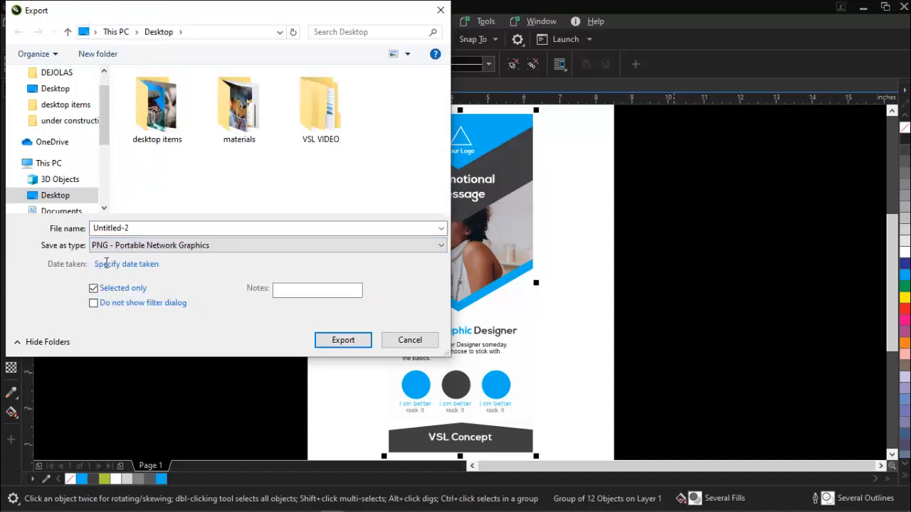
pyautogui.click(171, 228)
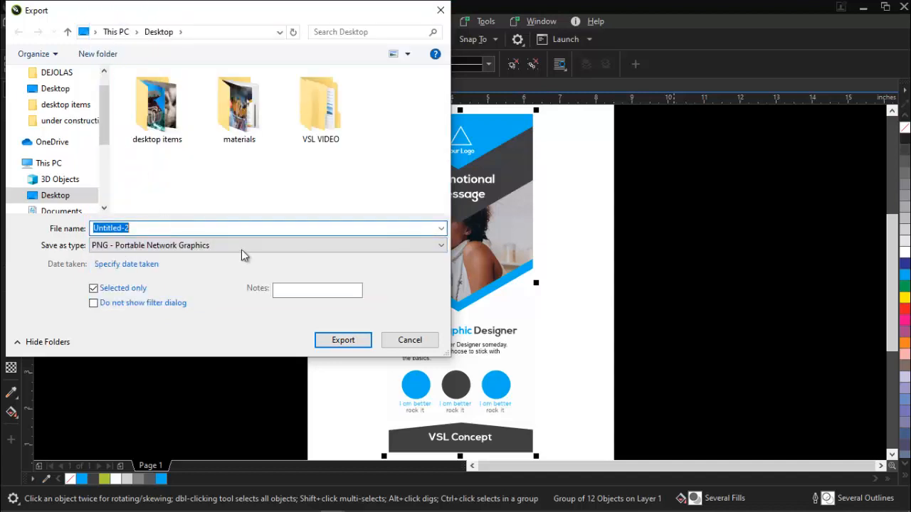
pyautogui.write('roll ')
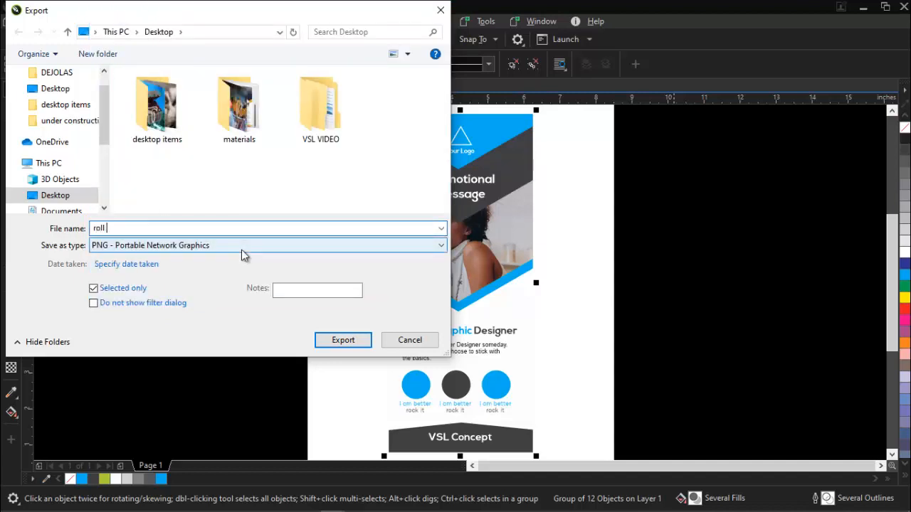
pyautogui.write('oup')
pyautogui.press('BackSpace')
pyautogui.press('BackSpace')
pyautogui.press('BackSpace')
pyautogui.press('End')
pyautogui.press('BackSpace')
pyautogui.write('up banner')
pyautogui.press('Return')
pyautogui.press('Return')
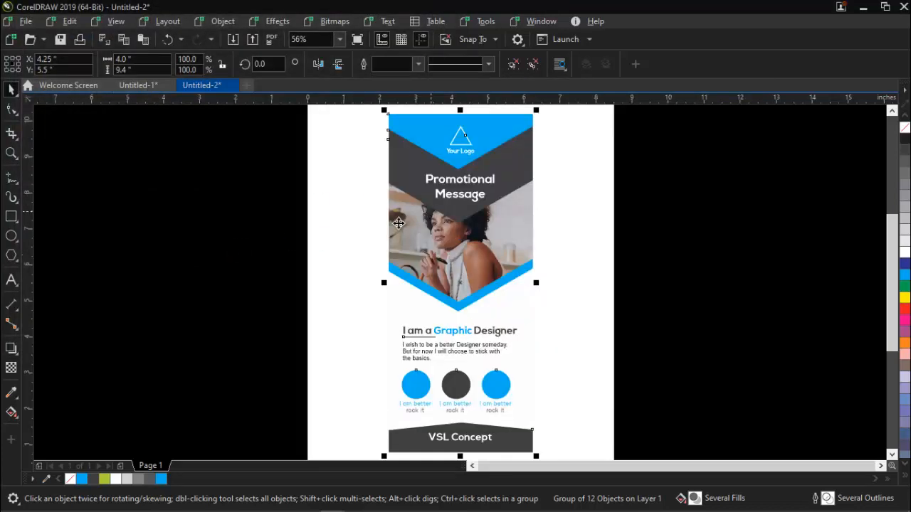
# - Switch to Photoshop and open the "Design Replace here" smart object of the Roll-up Standing Banner Mockup for editing
pyautogui.moveTo(159, 501)
pyautogui.click(155, 434)
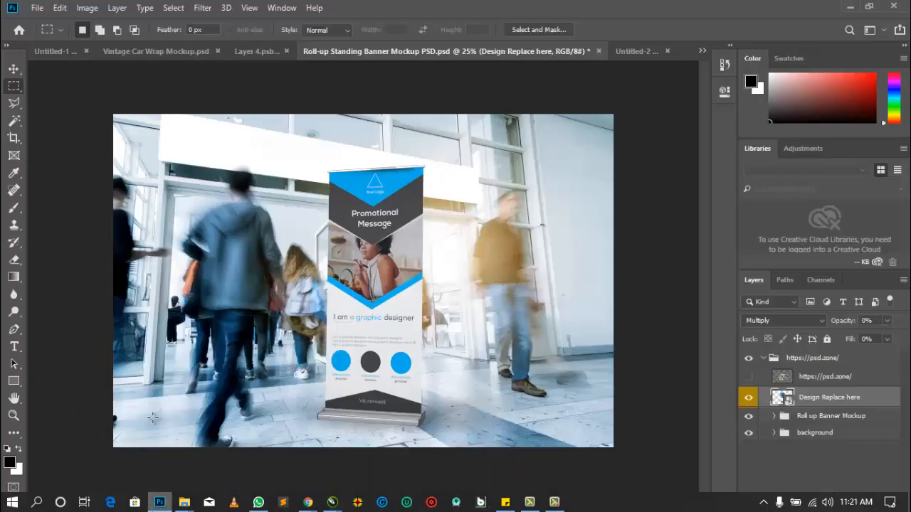
pyautogui.click(19, 29)
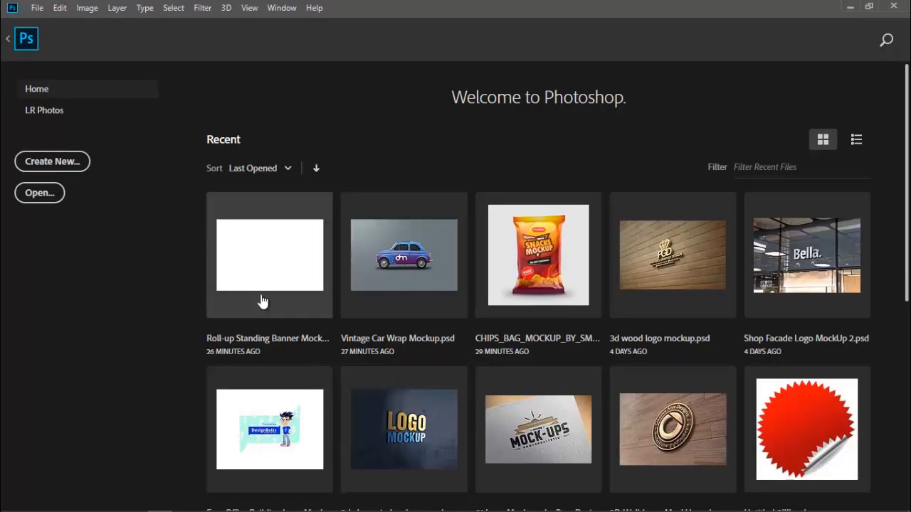
pyautogui.click(277, 257)
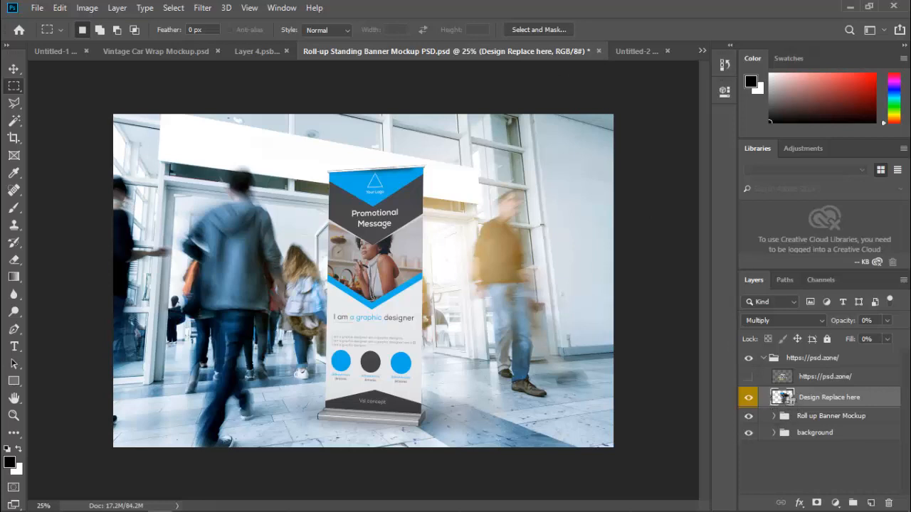
pyautogui.doubleClick(782, 396)
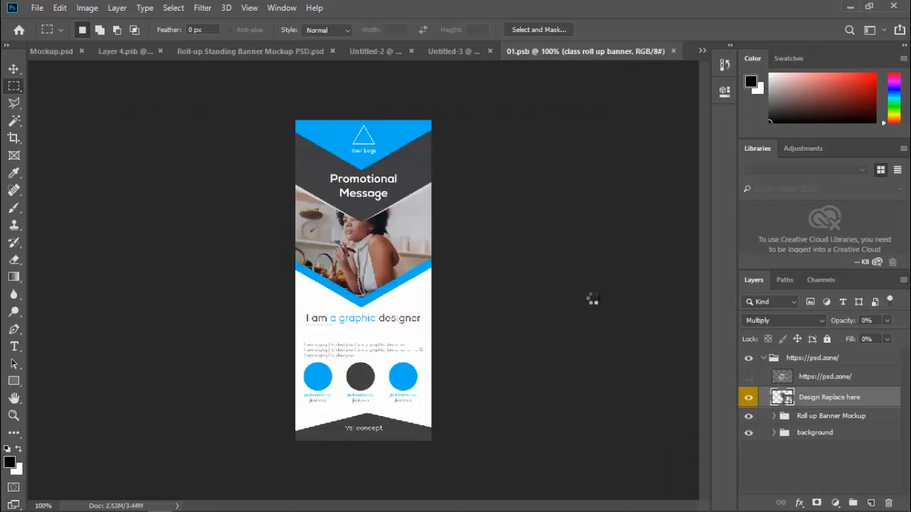
# - Place the exported "roll up banner" image as an embedded object in the 01.psb document
pyautogui.click(36, 9)
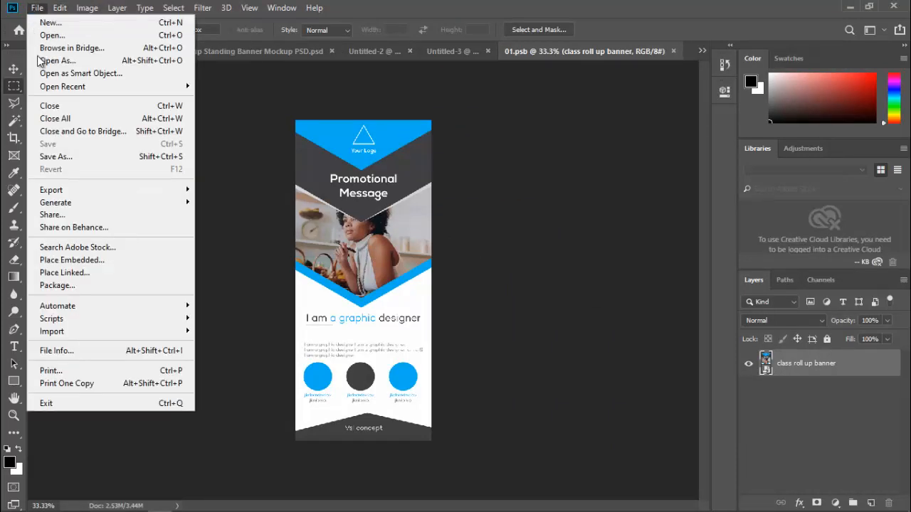
pyautogui.click(64, 260)
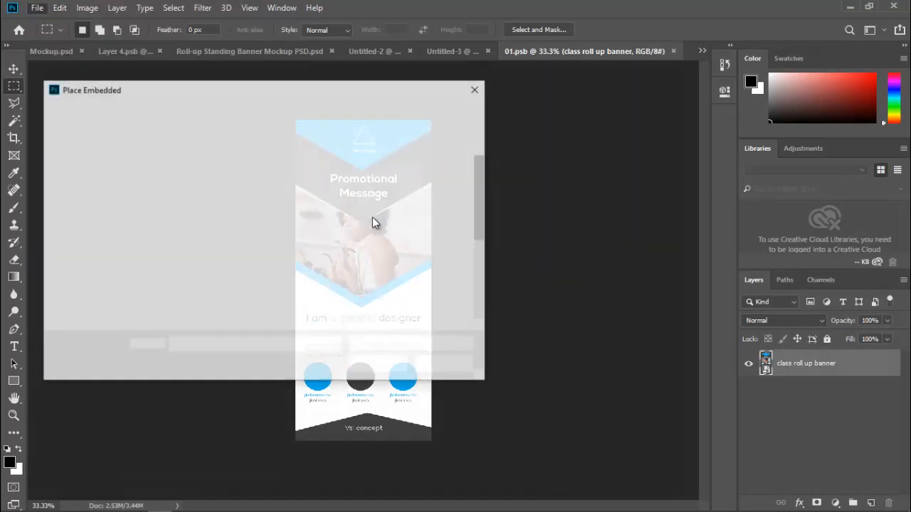
pyautogui.moveTo(482, 185); pyautogui.dragTo(479, 263)
pyautogui.click(194, 274)
pyautogui.doubleClick(193, 274)
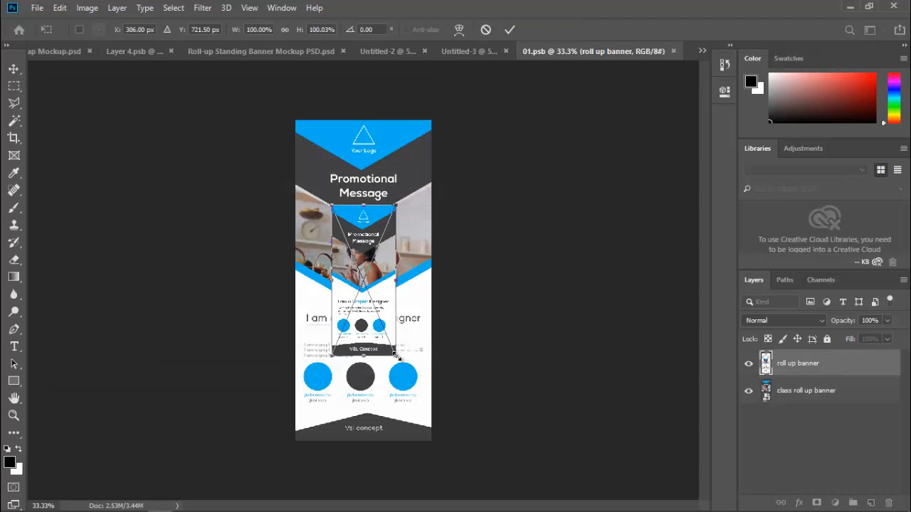
# - Scale the placed banner from its centre to about 214% width so it covers the whole canvas, and commit the transformation
pyautogui.moveTo(396, 358); pyautogui.dragTo(442, 424)
pyautogui.hotkey('ctrl', 'z')
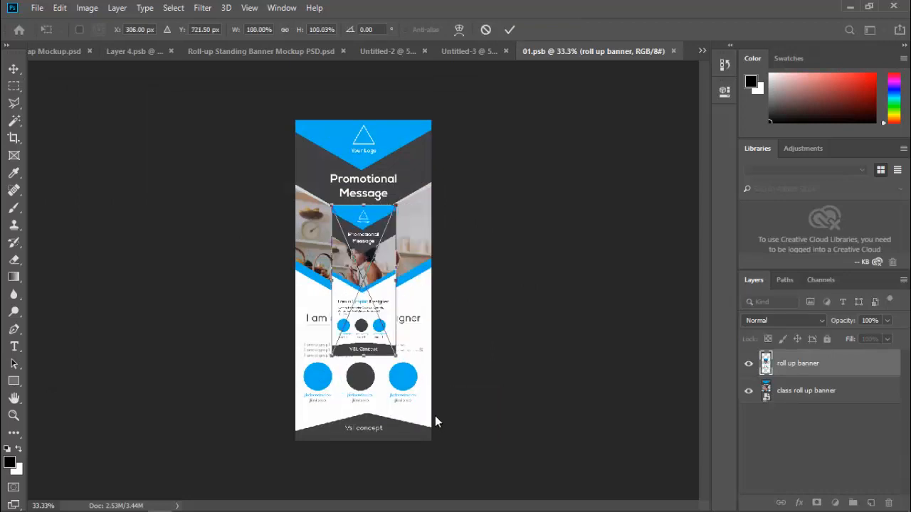
pyautogui.moveTo(397, 358); pyautogui.dragTo(445, 433)
pyautogui.hotkey('ctrl', 'z')
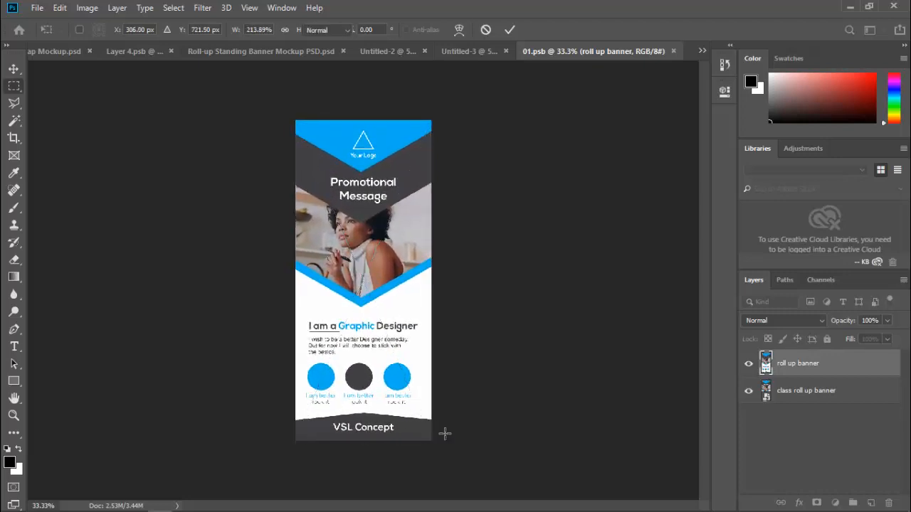
pyautogui.press('Return')
# - Delete the old "class roll up banner" layer and close 01.psb, saving its changes
pyautogui.click(859, 402)
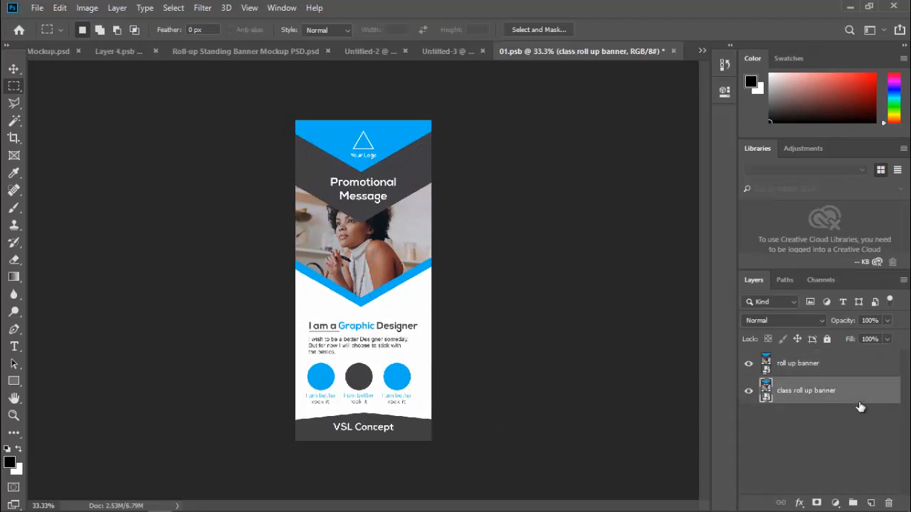
pyautogui.press('Delete')
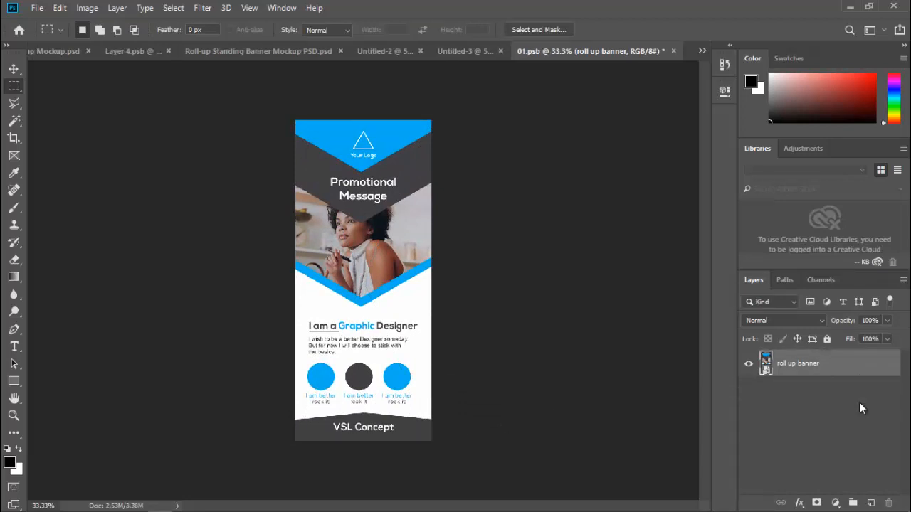
pyautogui.click(674, 51)
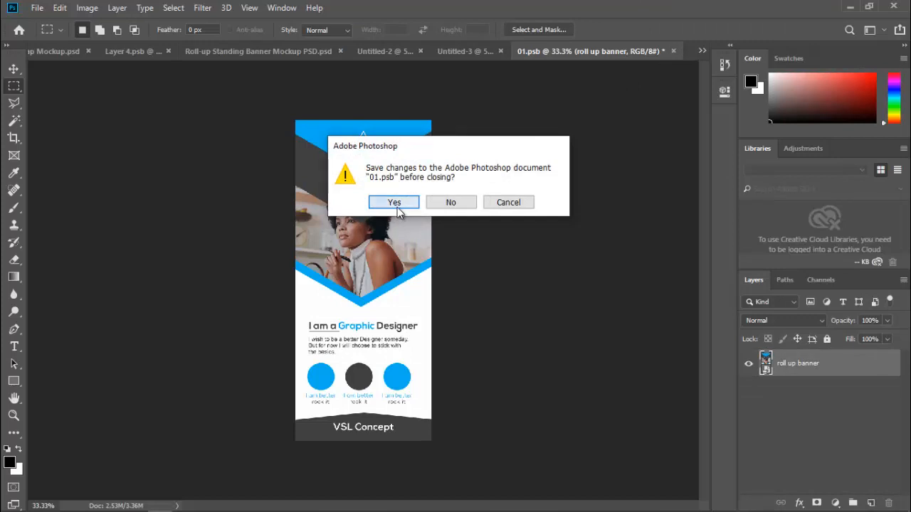
pyautogui.click(397, 205)
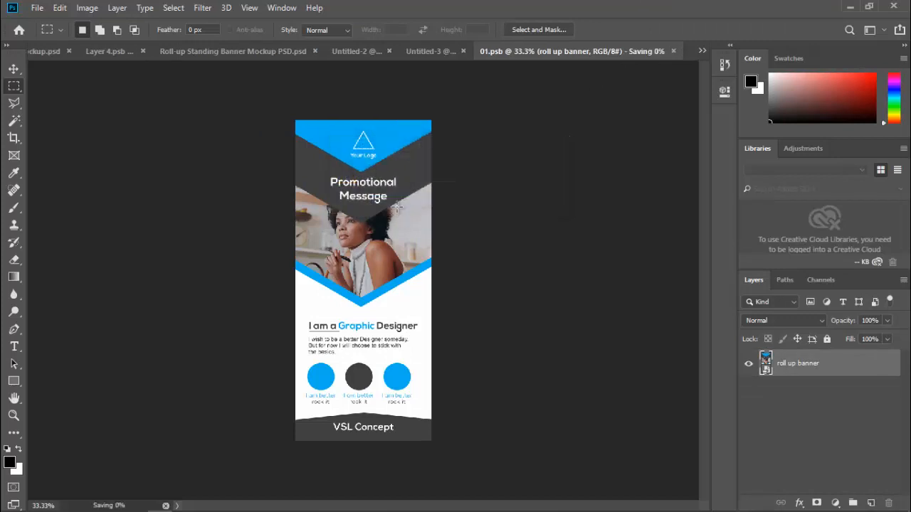